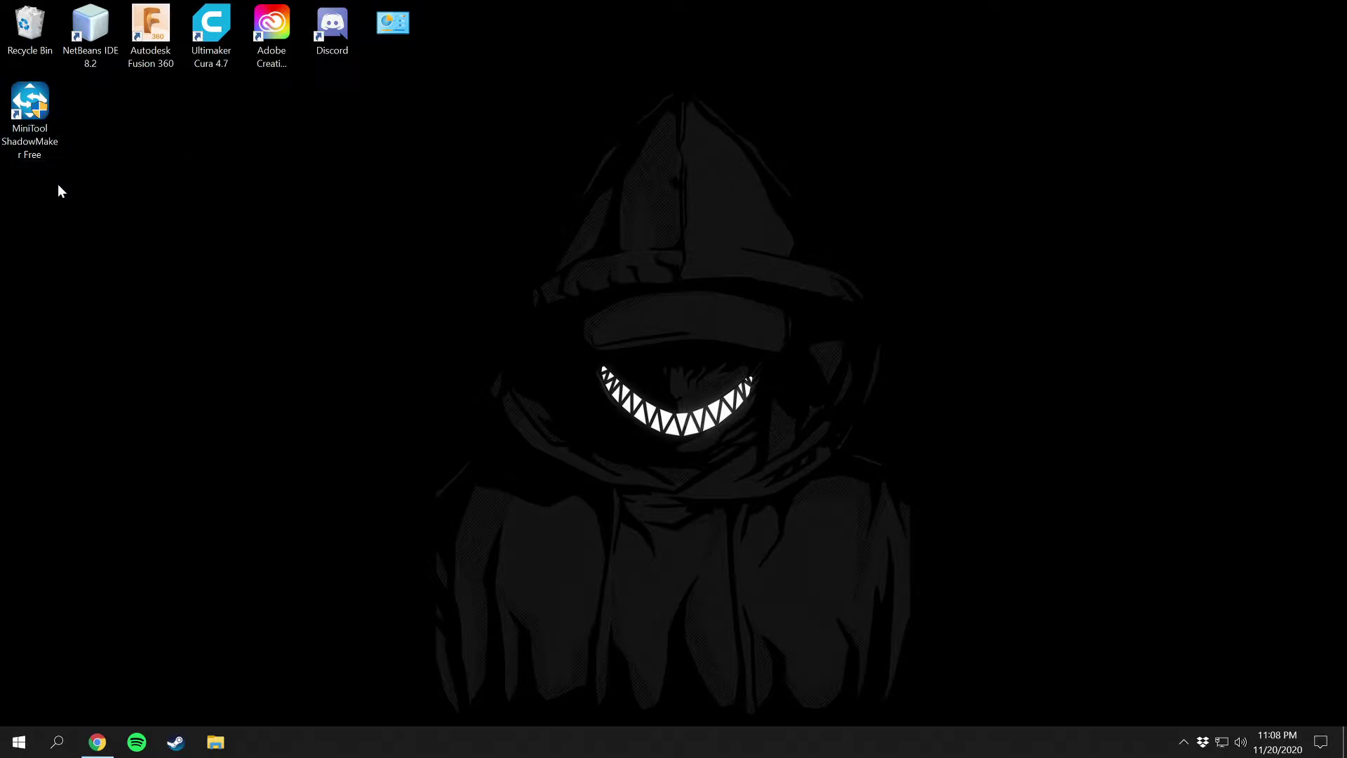
Step: Switch to Chrome and examine the MiniTool ShadowMaker page's editions and main features, down to Guides & Tips
left_click(97, 741)
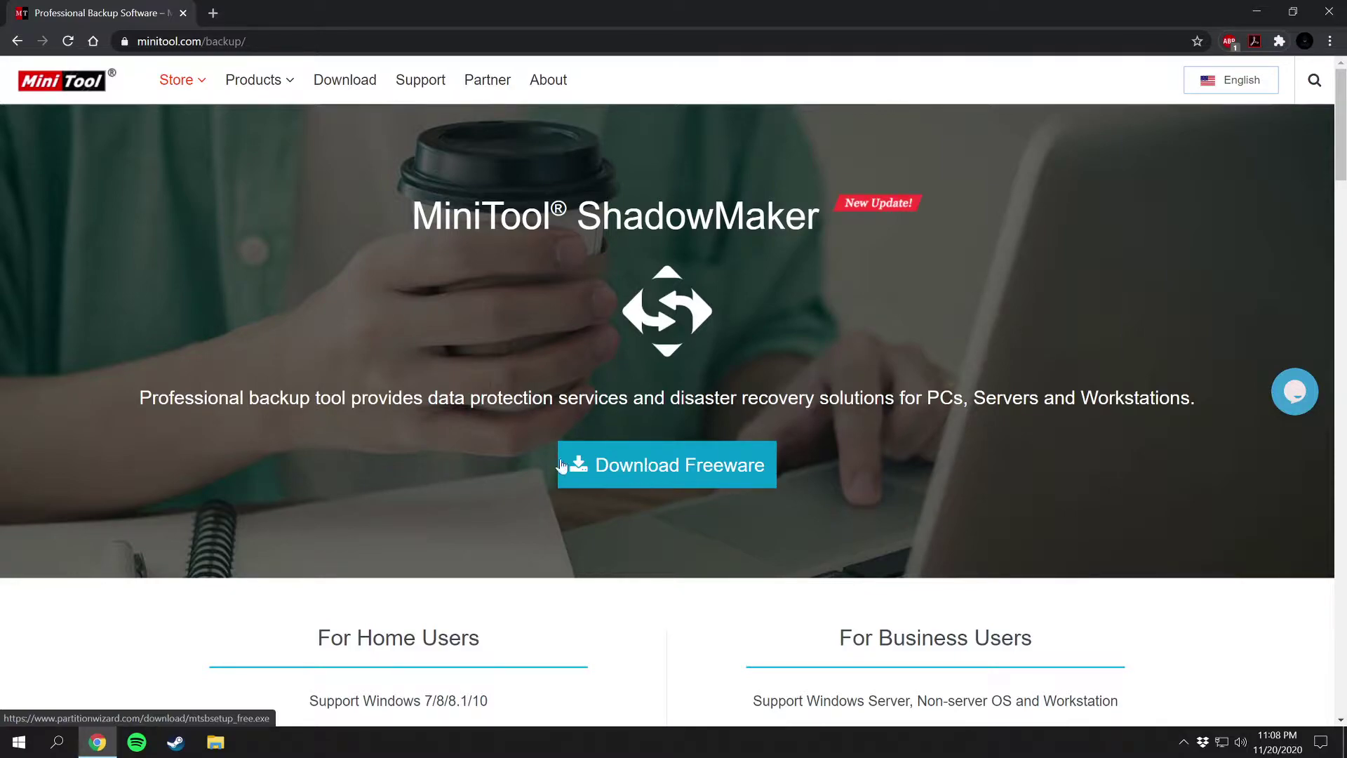
scroll(752, 355, "down", 7)
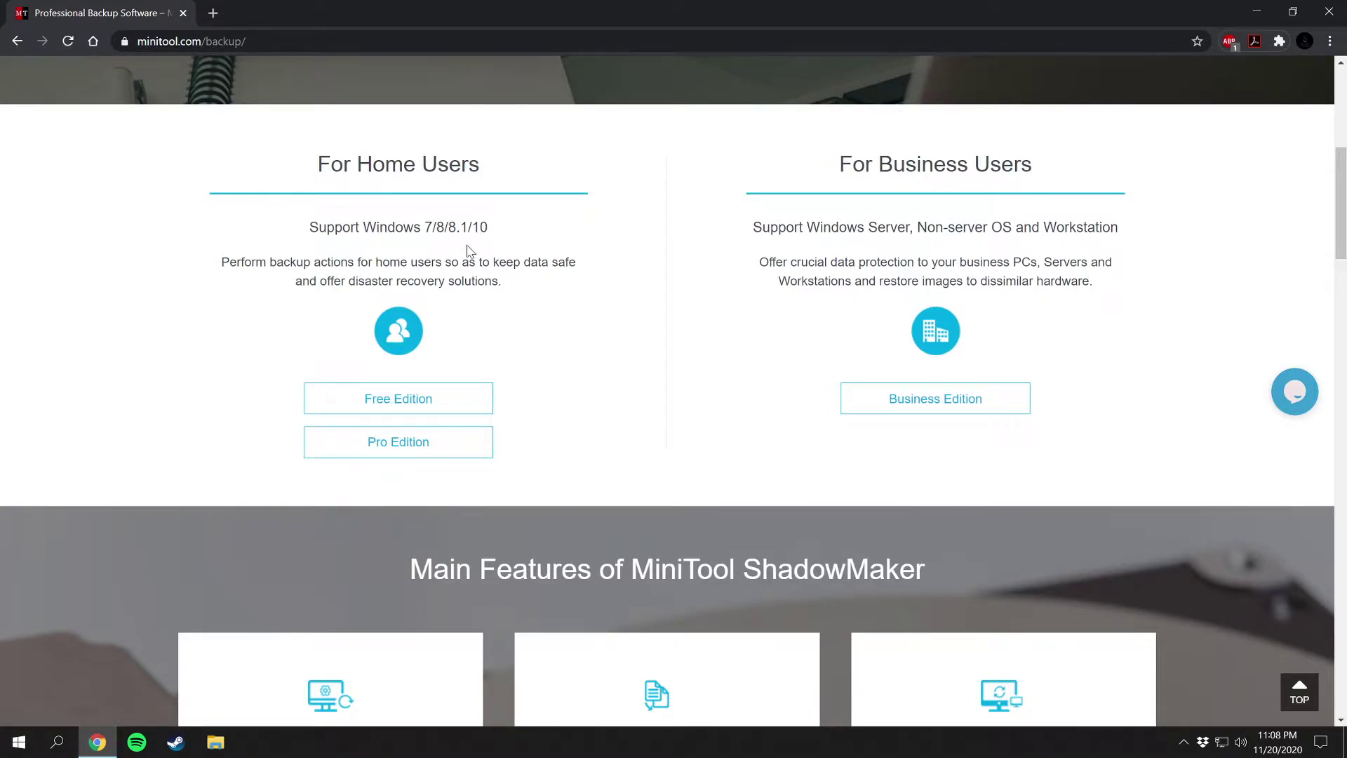
scroll(470, 245, "up", 7)
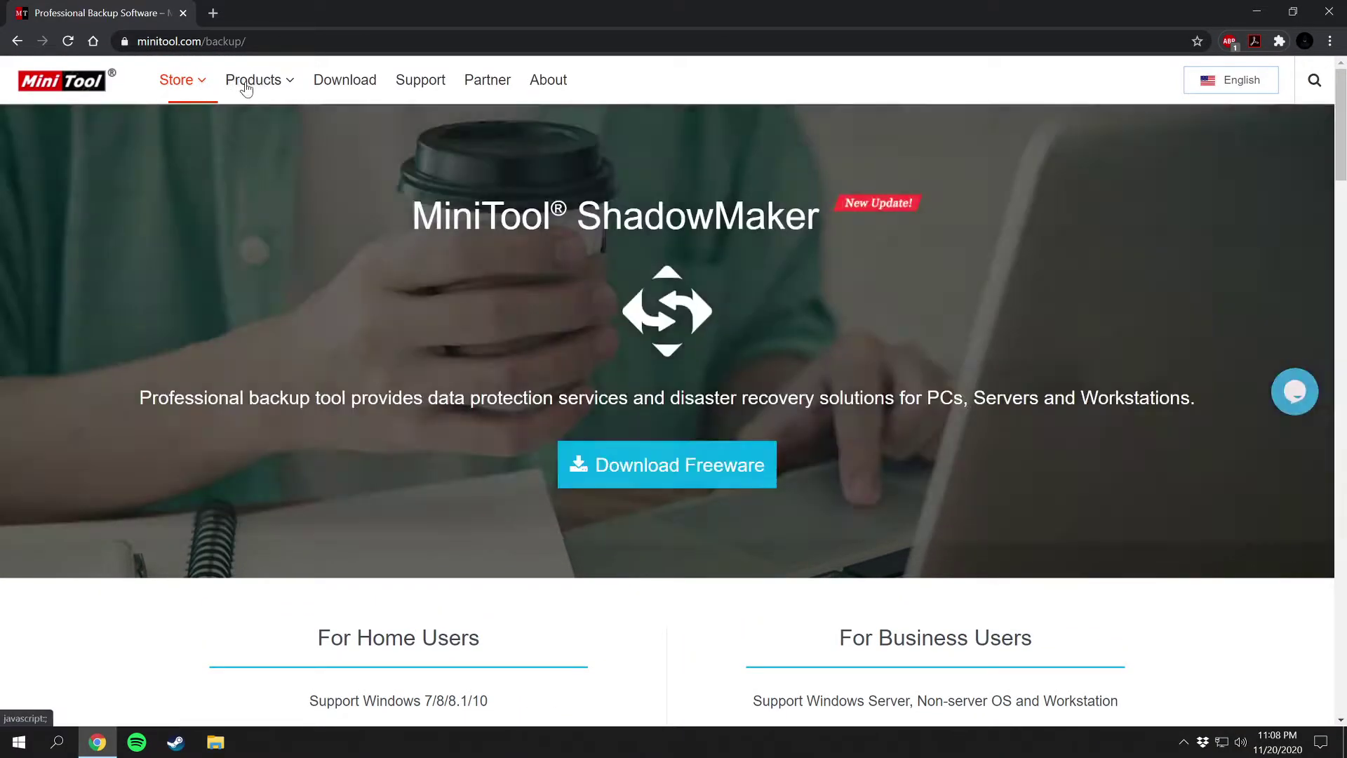
mouse_move(266, 86)
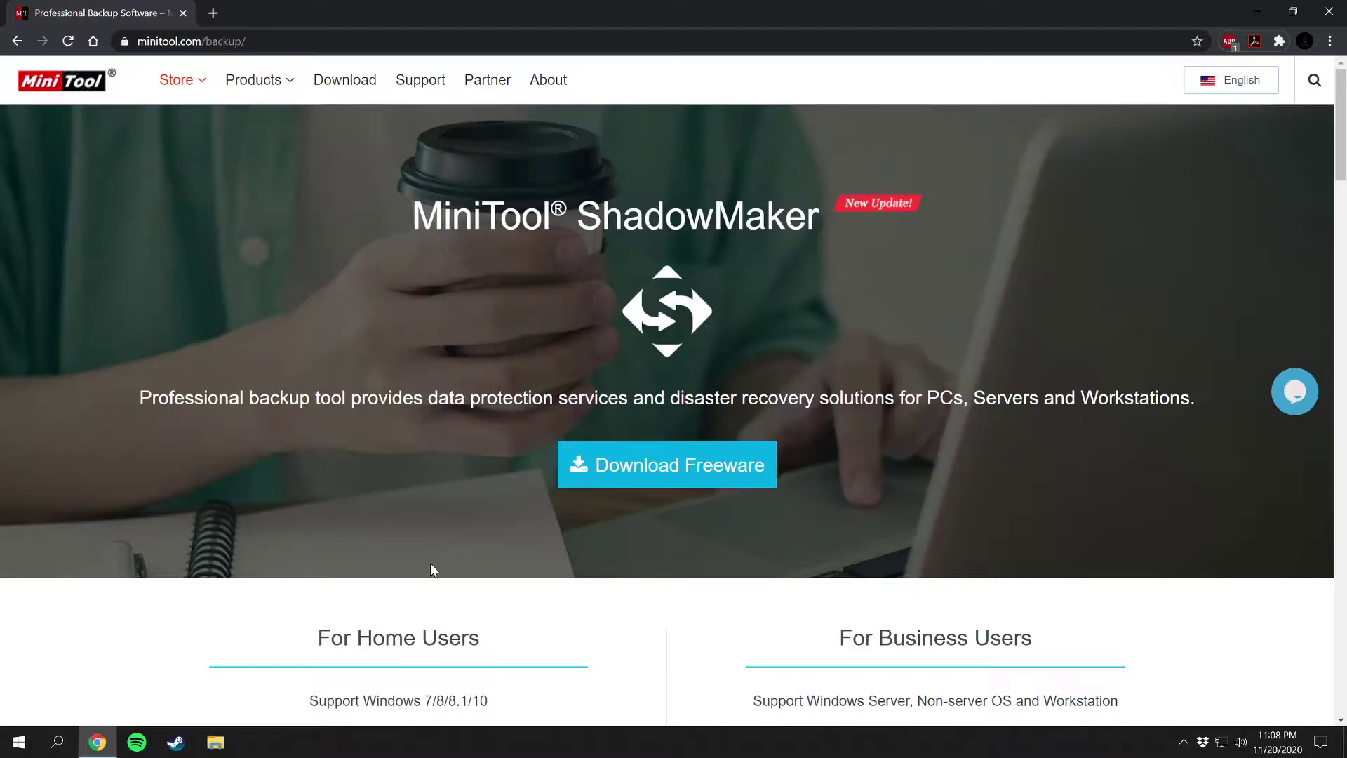
scroll(431, 565, "down", 12)
scroll(430, 527, "down", 1)
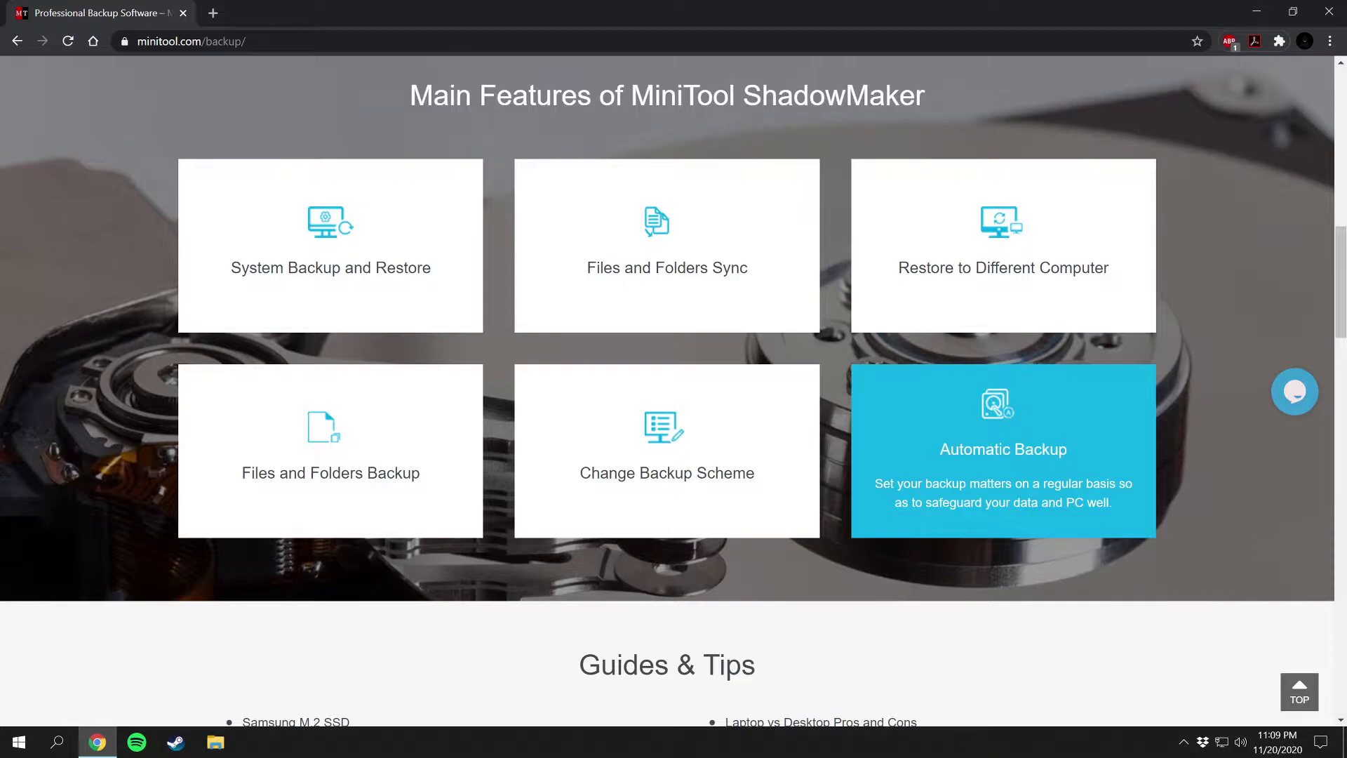
scroll(994, 453, "down", 5)
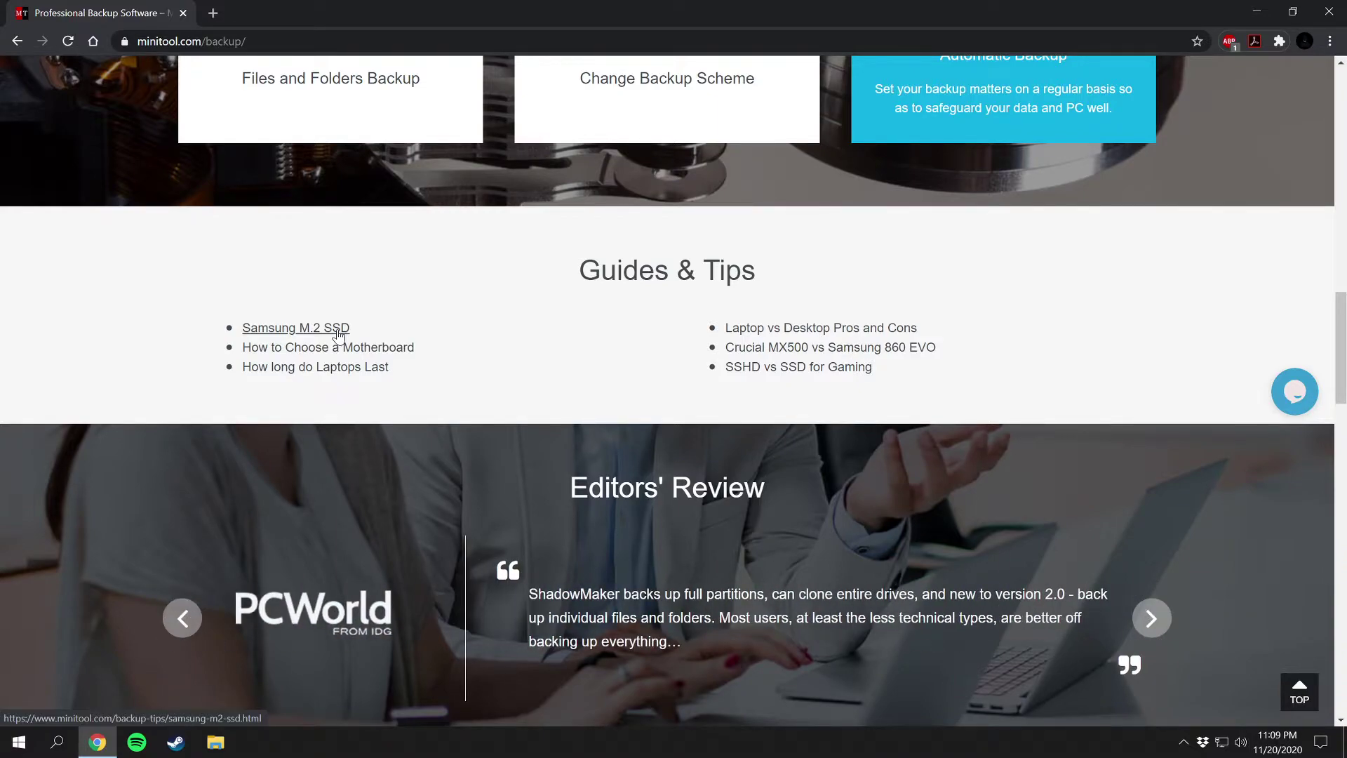
Step: Open the Samsung M.2 SSD guide, look over its summary and return to the ShadowMaker product page
left_click(300, 334)
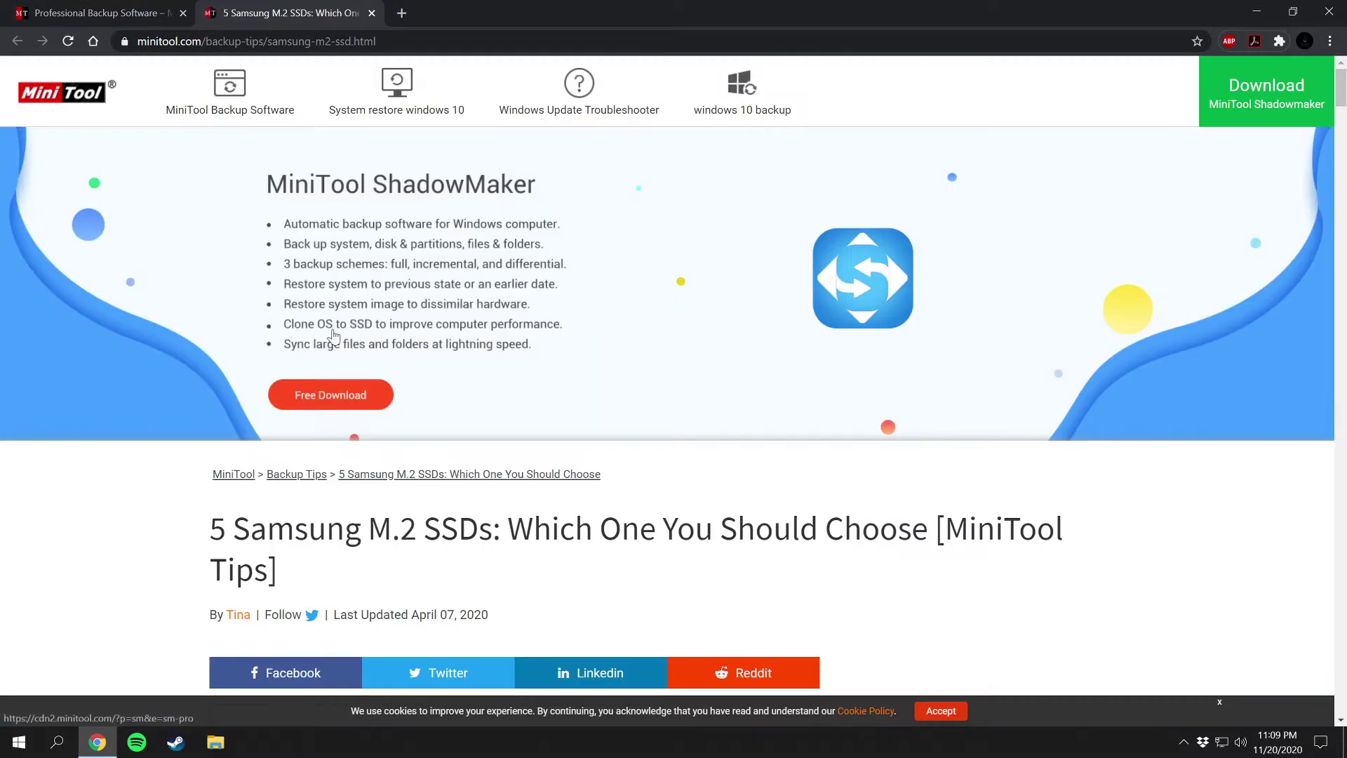
scroll(673, 445, "down", 6)
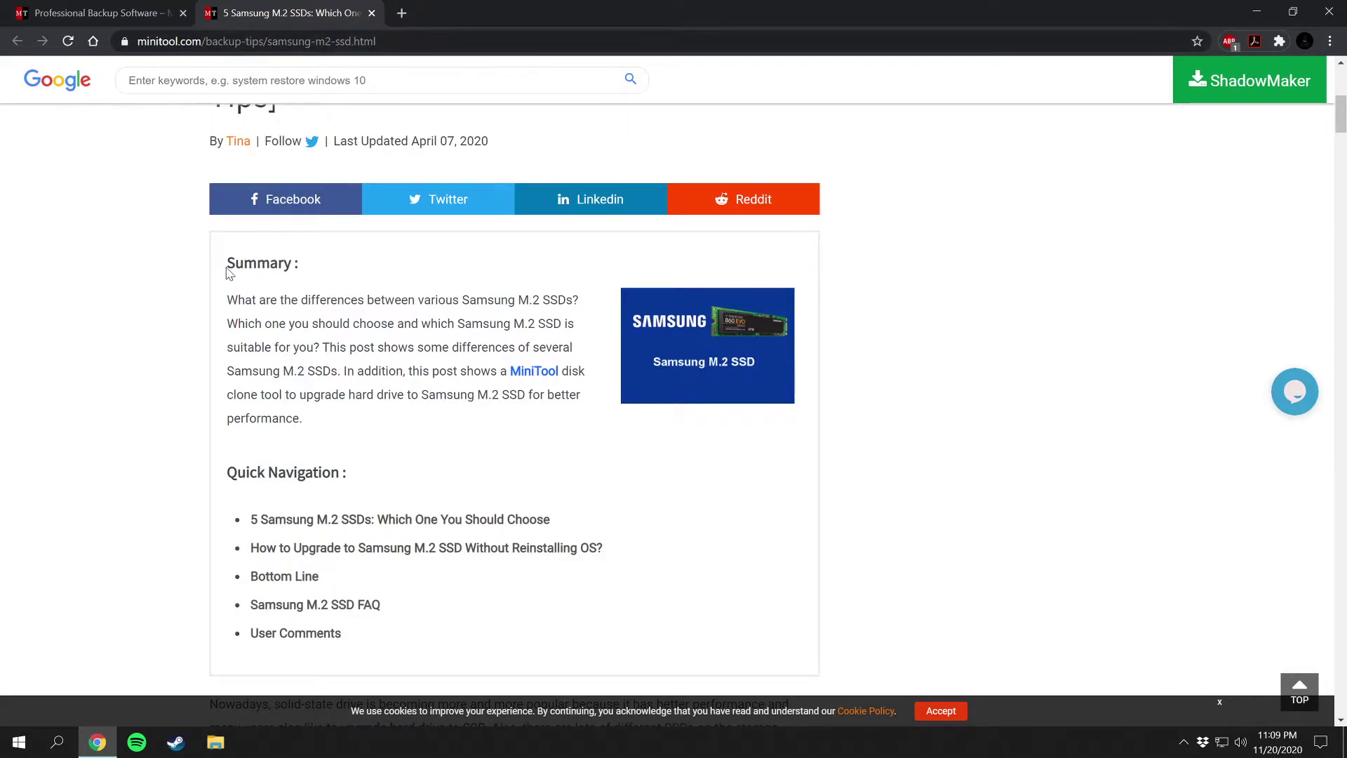
scroll(229, 273, "up", 3)
left_click(135, 17)
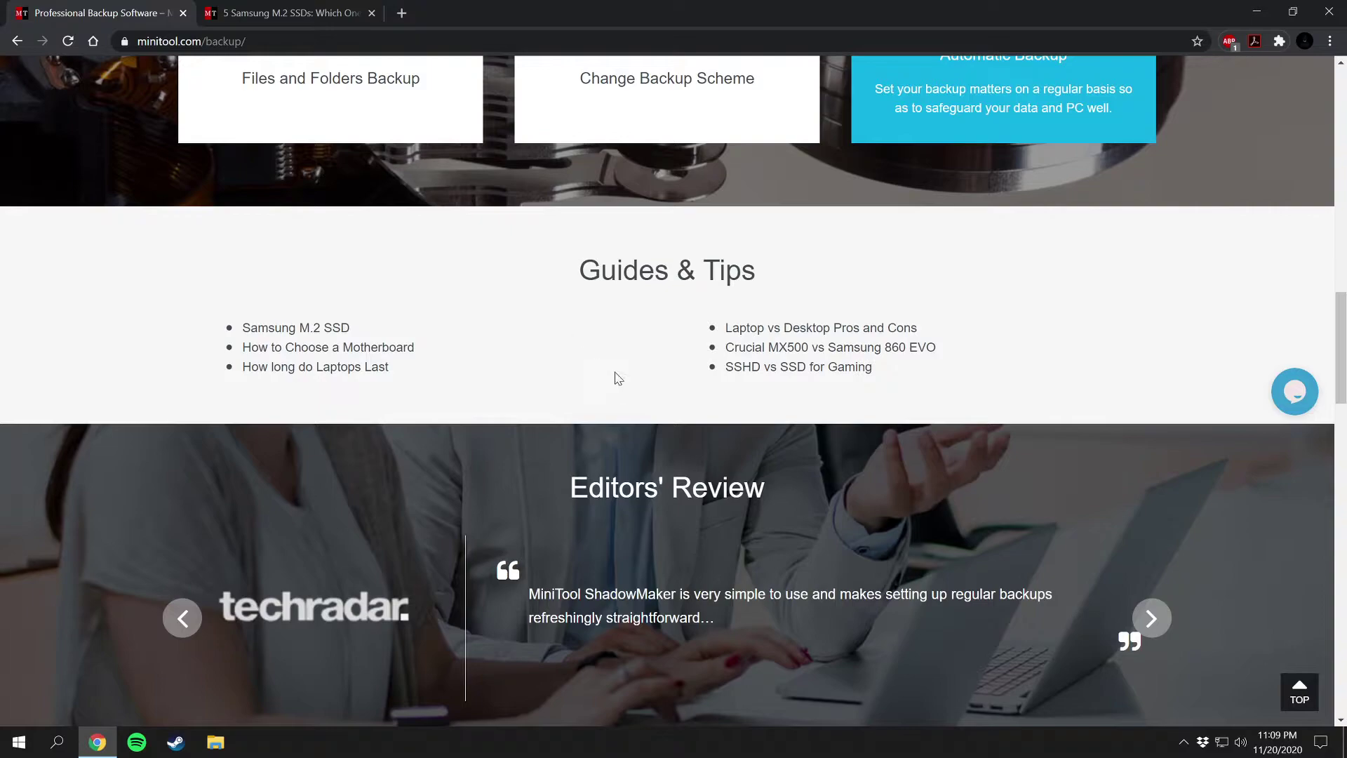
Step: Look over the Editors' Review and user comments on the product page and return to its beginning
scroll(616, 376, "down", 5)
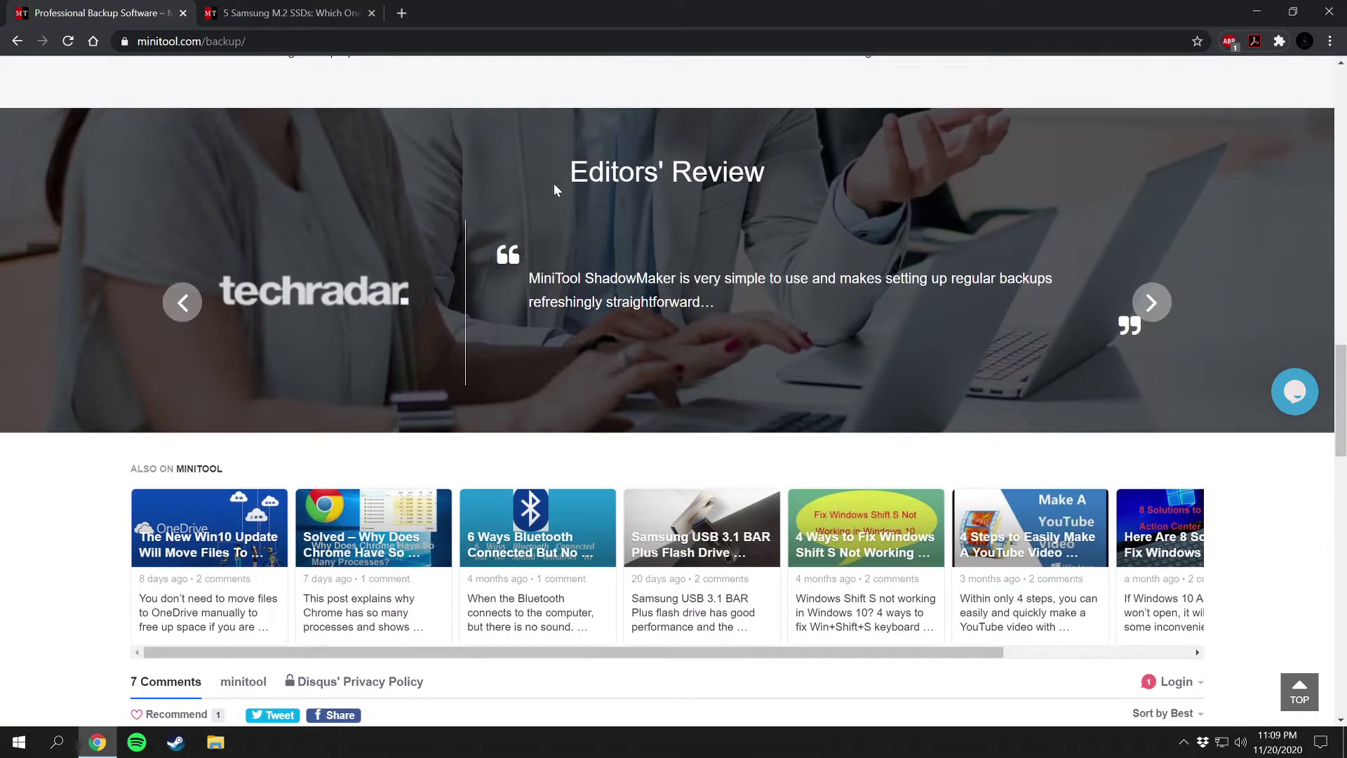
scroll(728, 335, "down", 9)
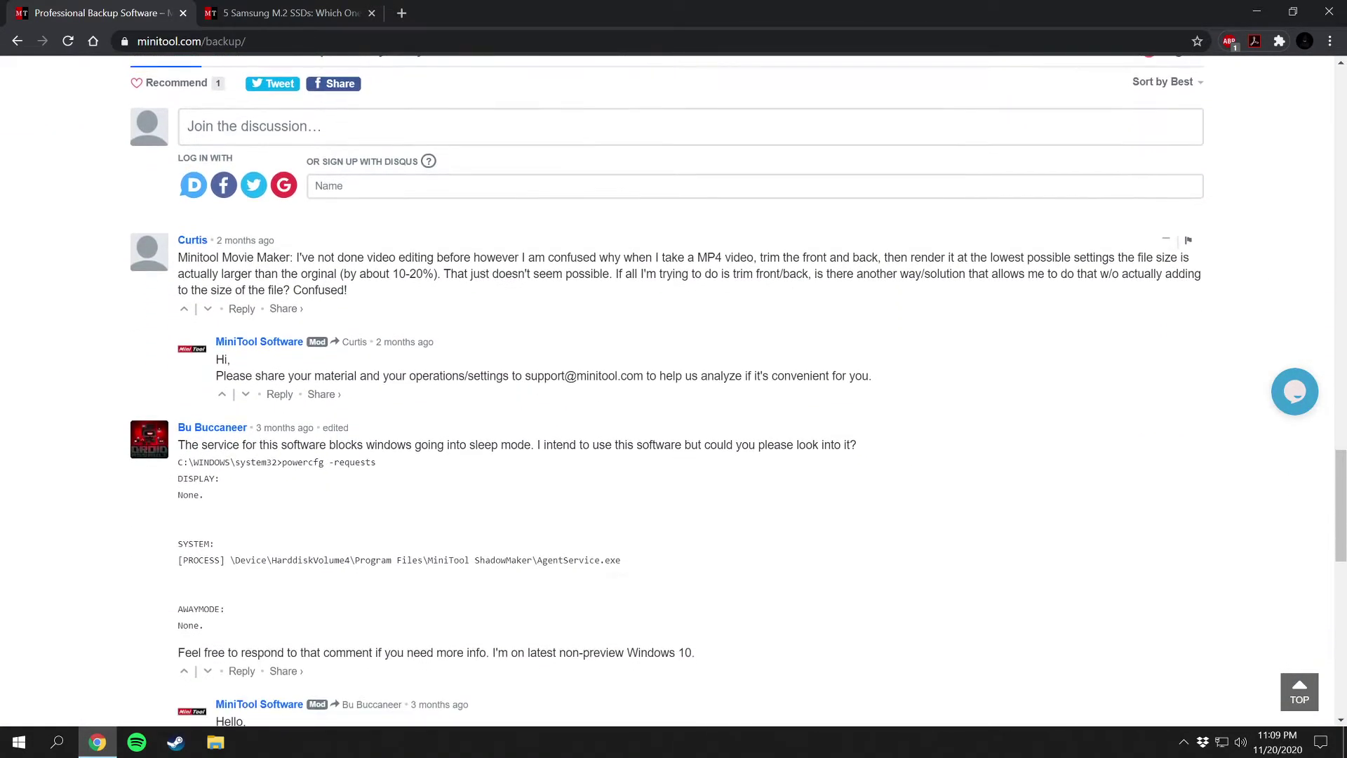
scroll(673, 392, "up", 18)
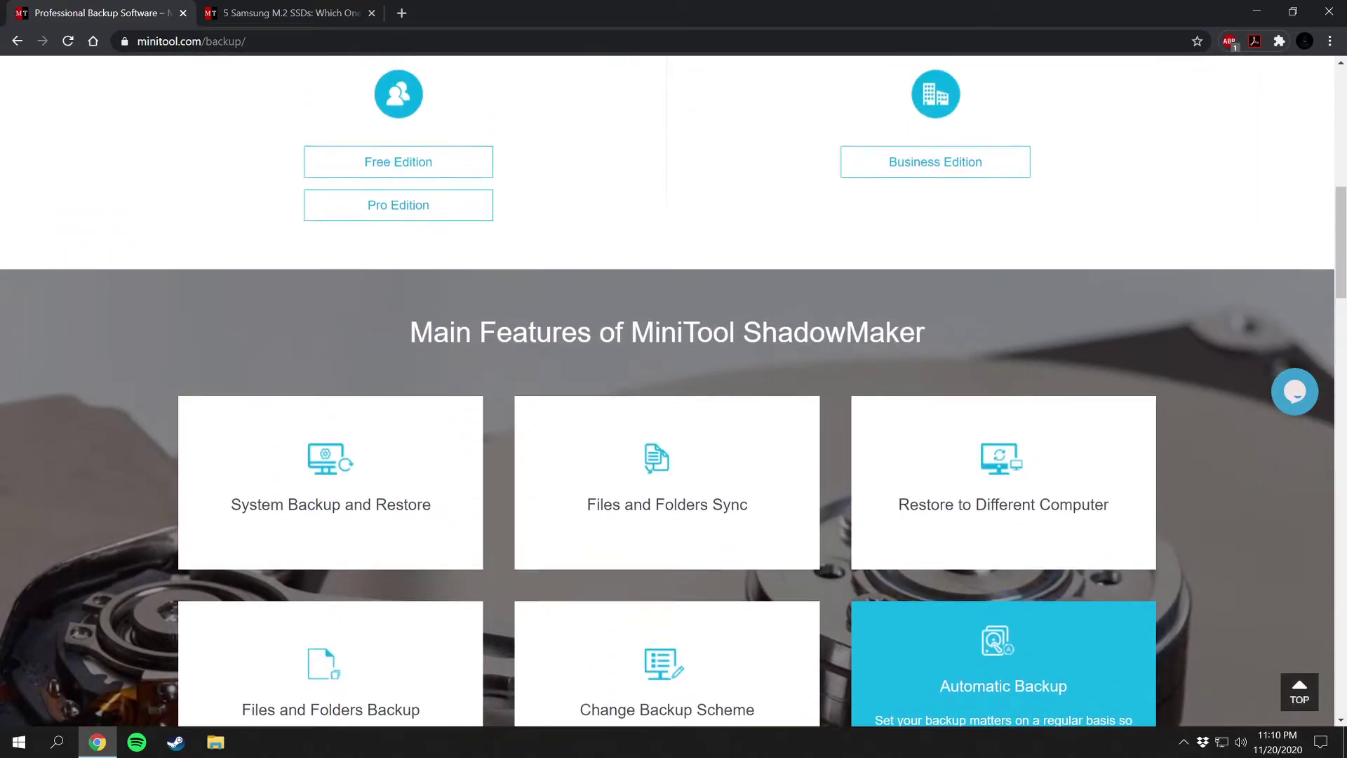
scroll(519, 259, "up", 10)
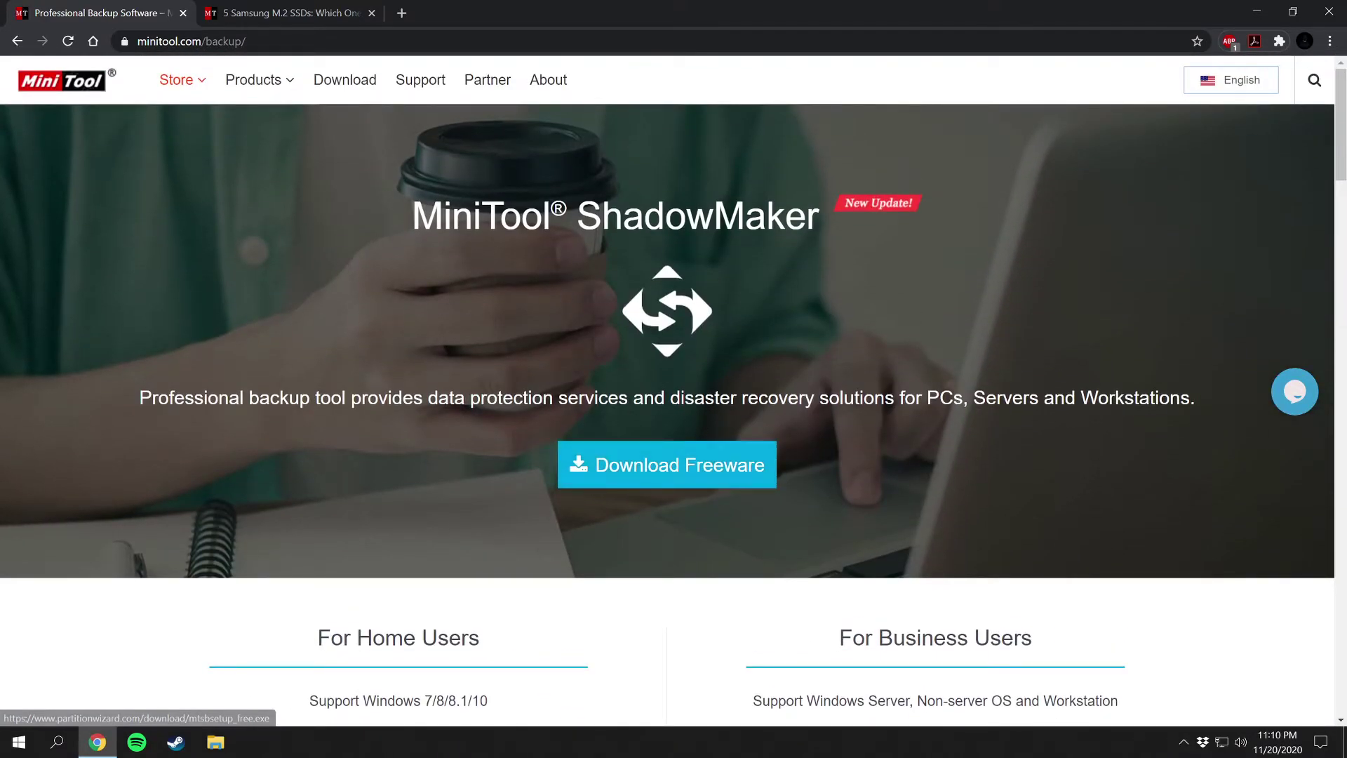
Step: Minimize the browser, launch MiniTool ShadowMaker in an enlarged window and open its backup management page
left_click(1254, 14)
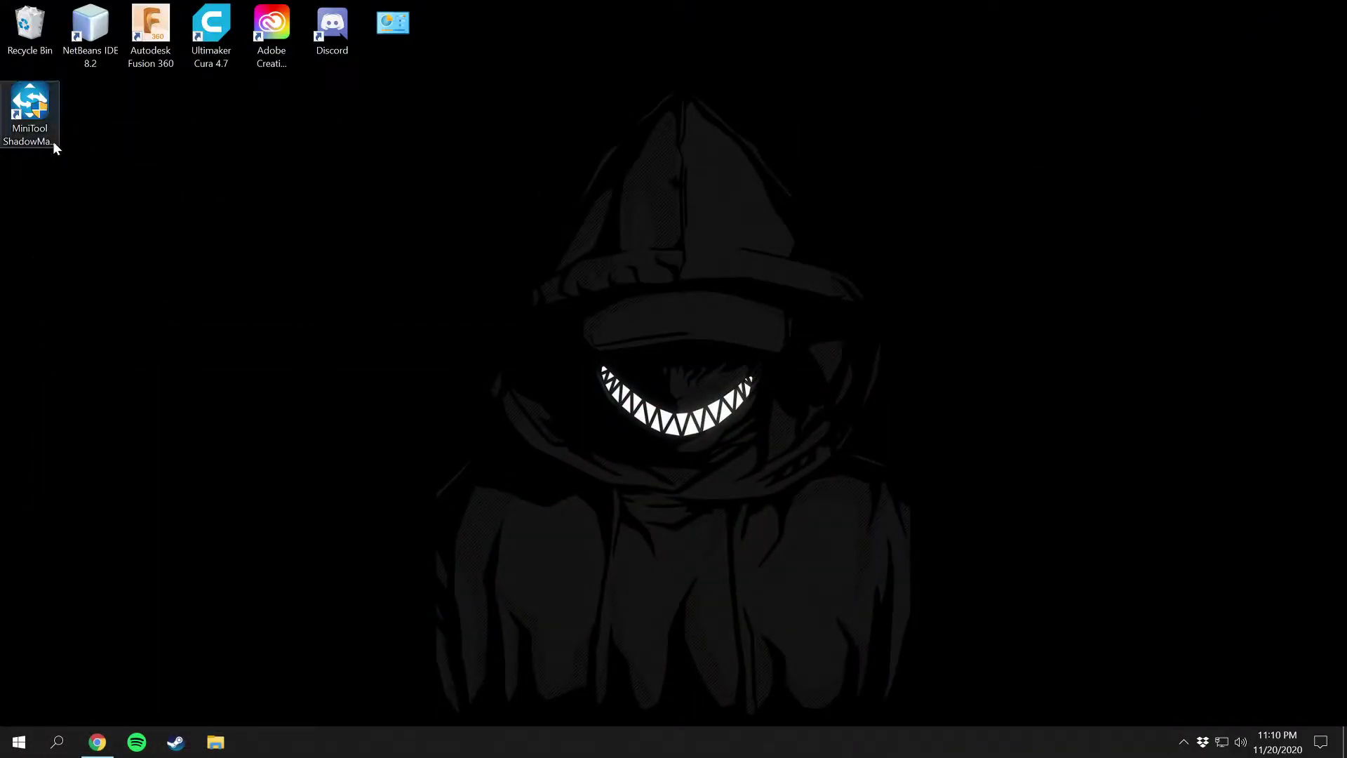
double_click(38, 105)
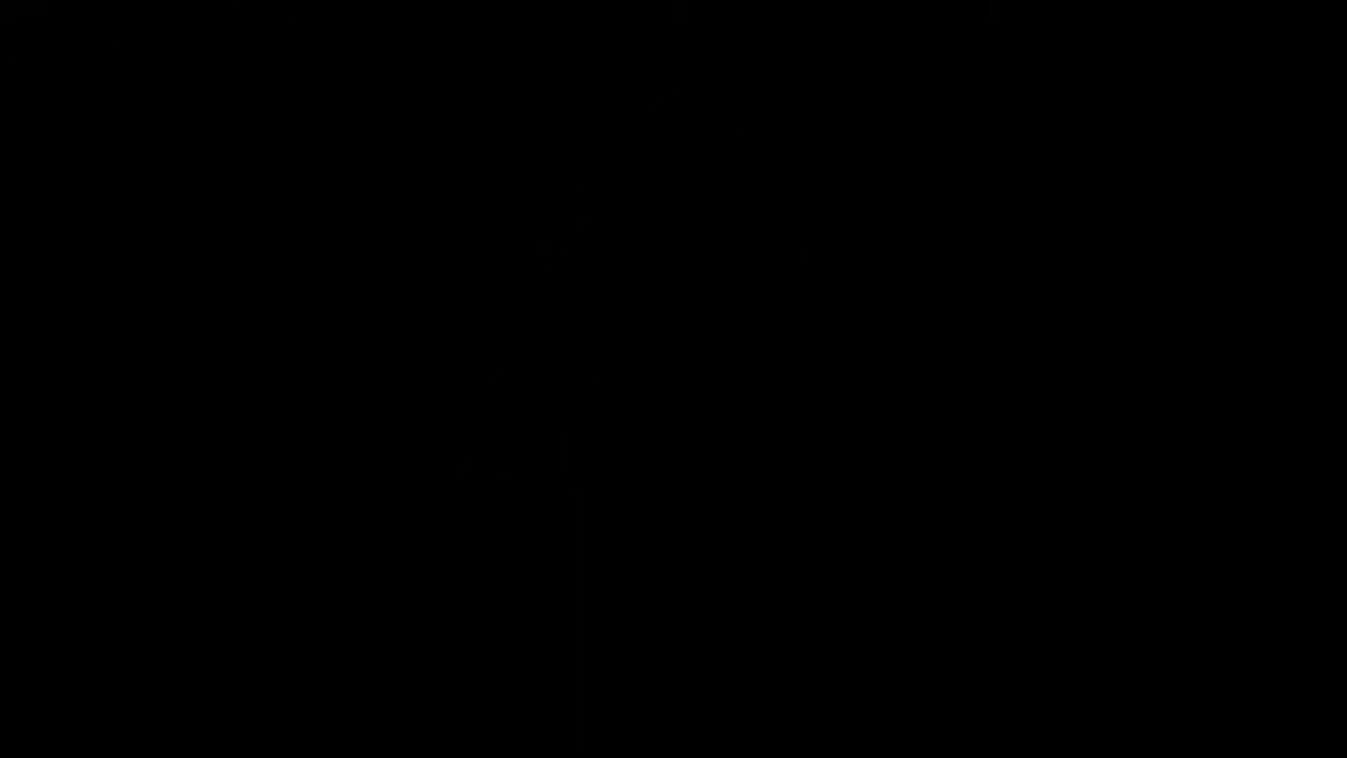
left_click(618, 451)
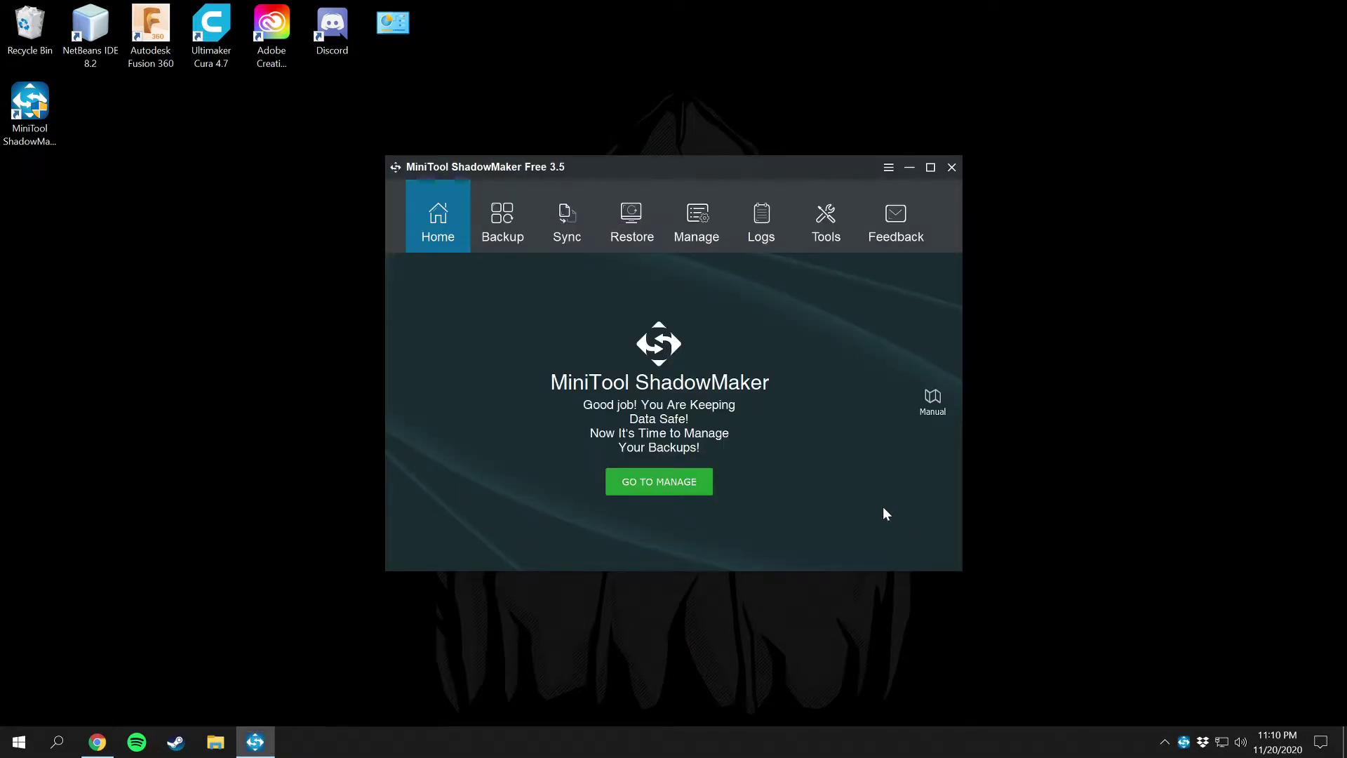
left_click_drag(774, 171, 535, 129)
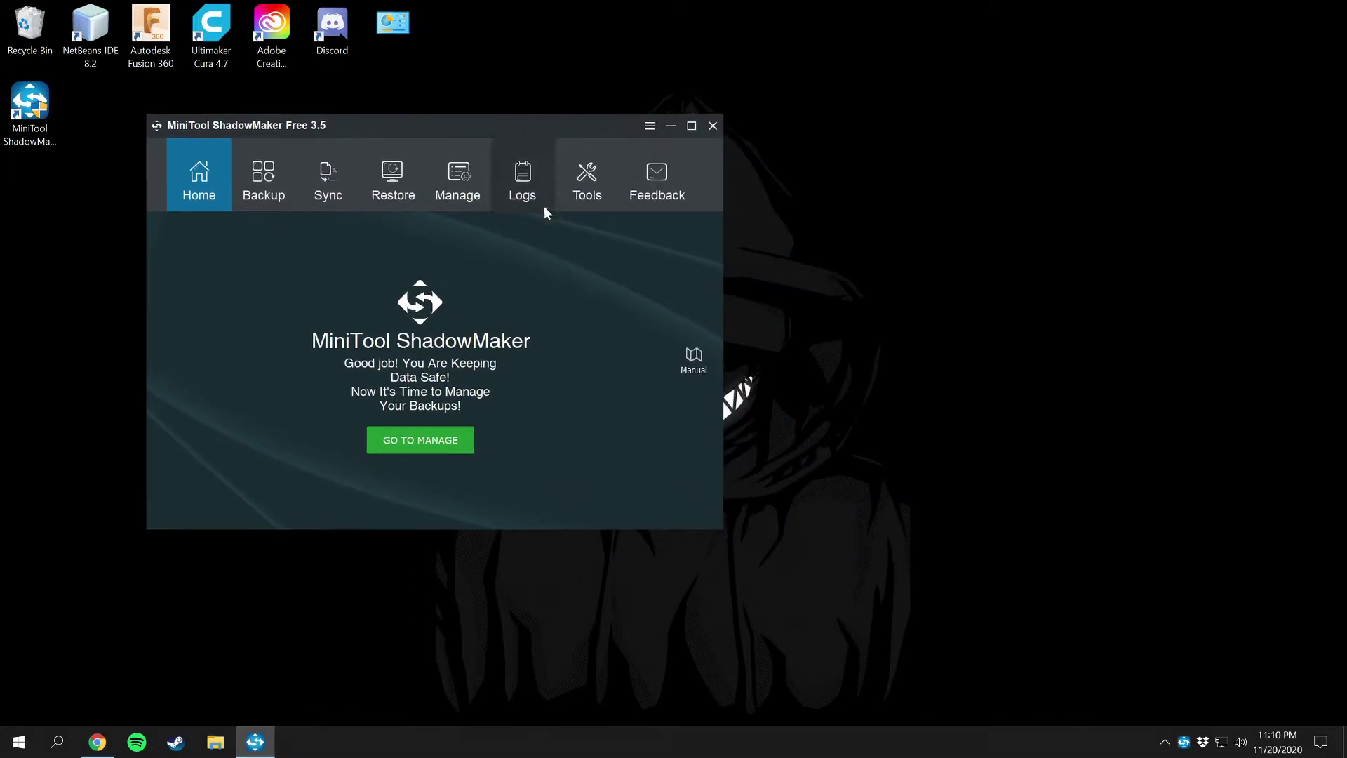
left_click_drag(723, 529, 1114, 686)
left_click_drag(616, 120, 612, 107)
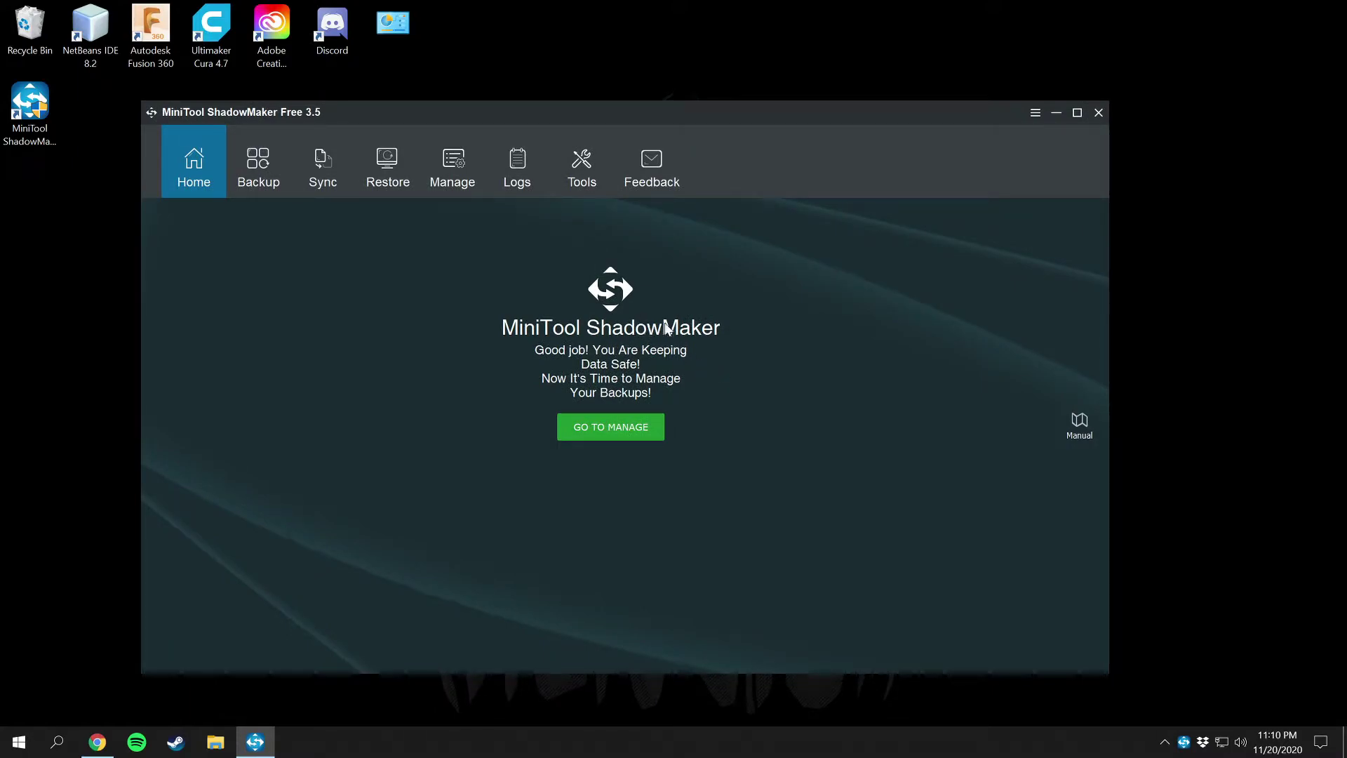
left_click(640, 431)
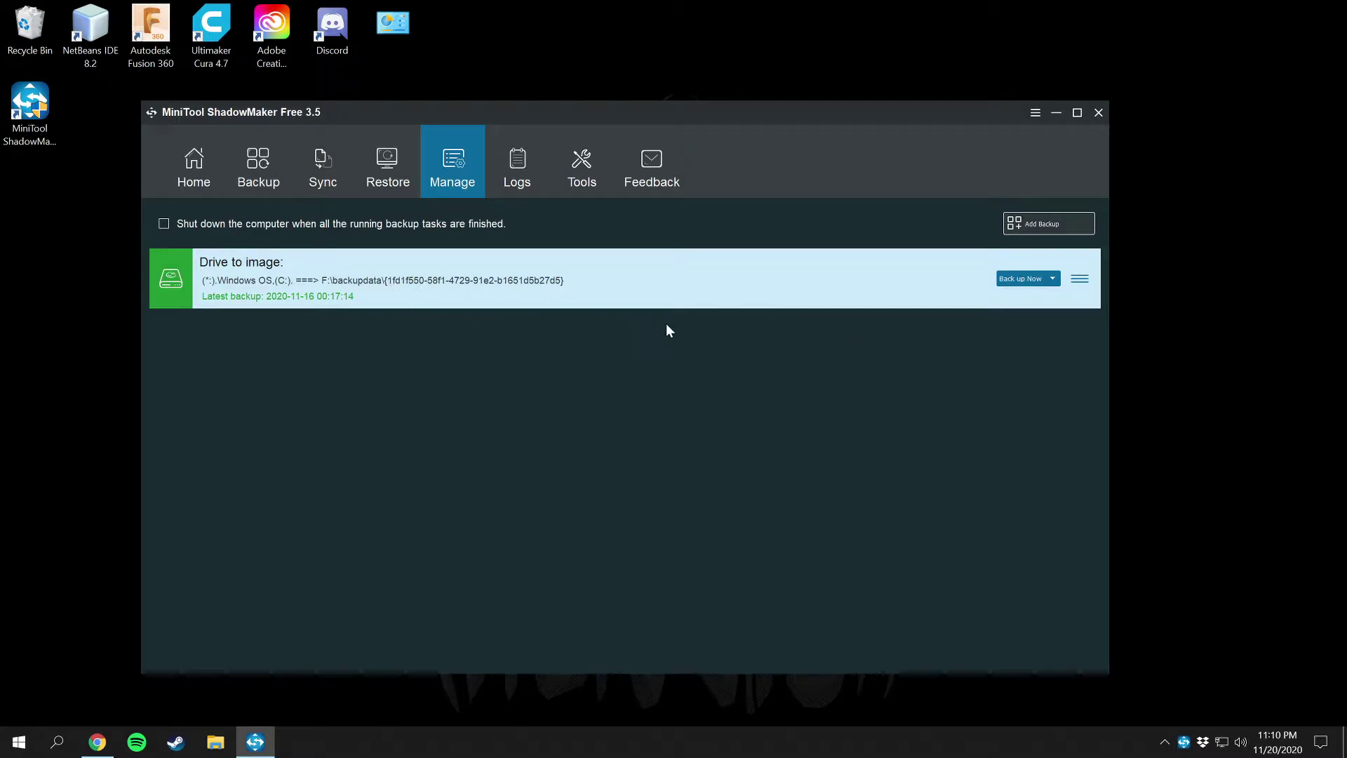
Step: Start adding a backup to examine the drives offered as destination path, and cancel the selection
left_click(1042, 224)
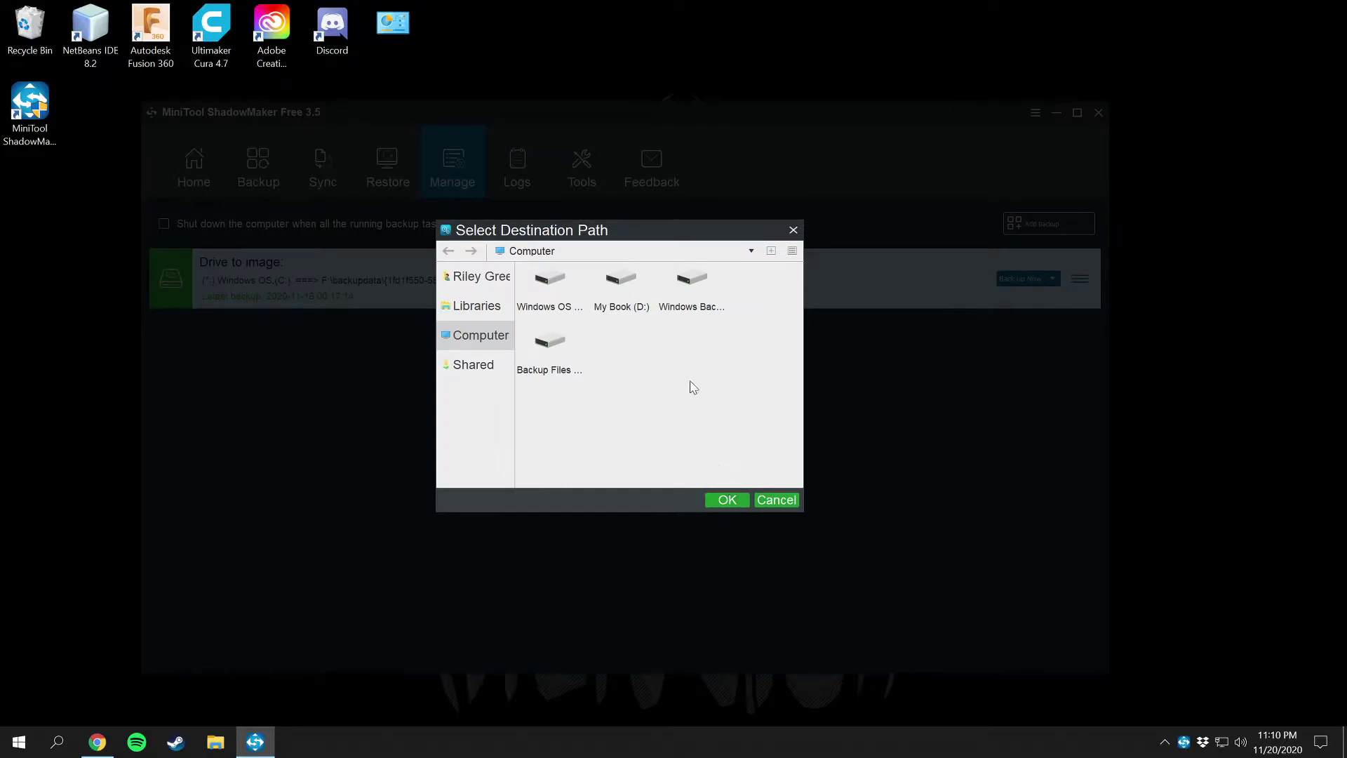
left_click_drag(619, 241, 617, 340)
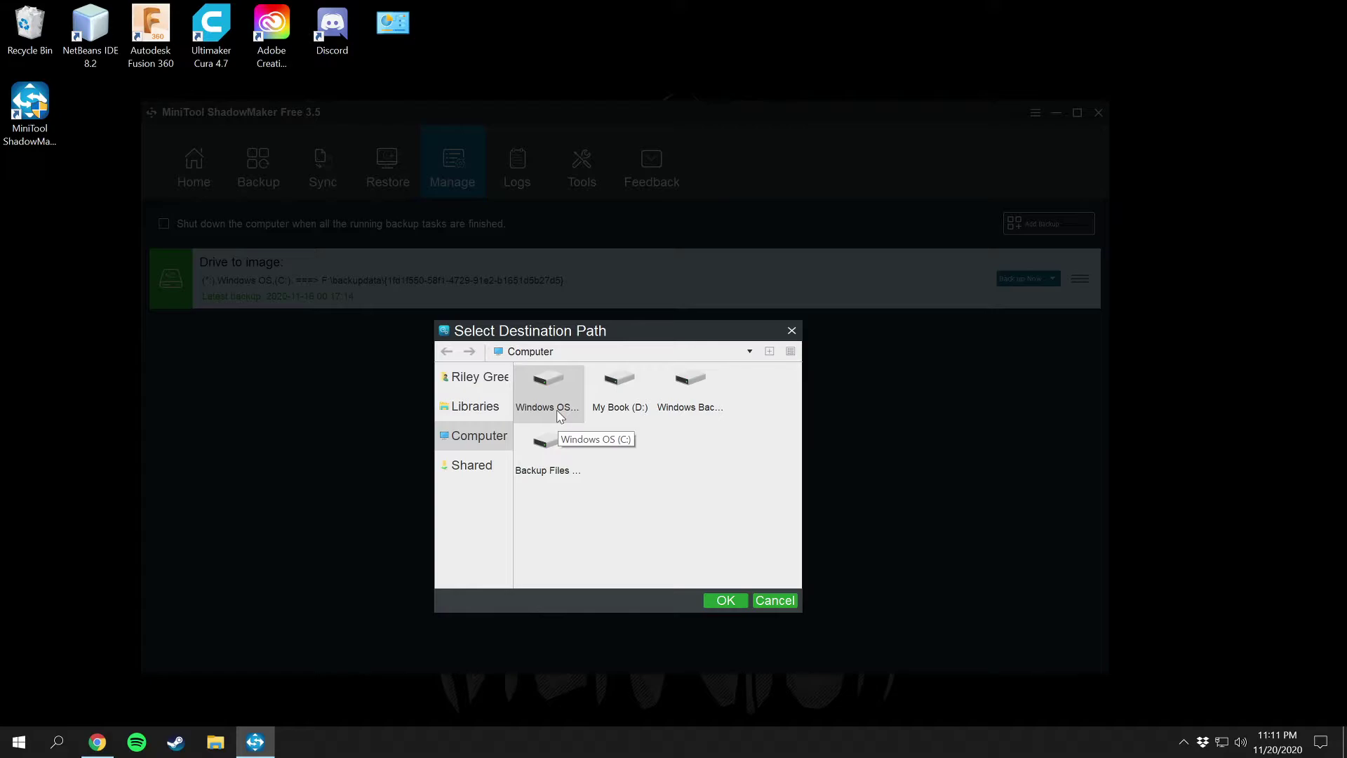
left_click(629, 385)
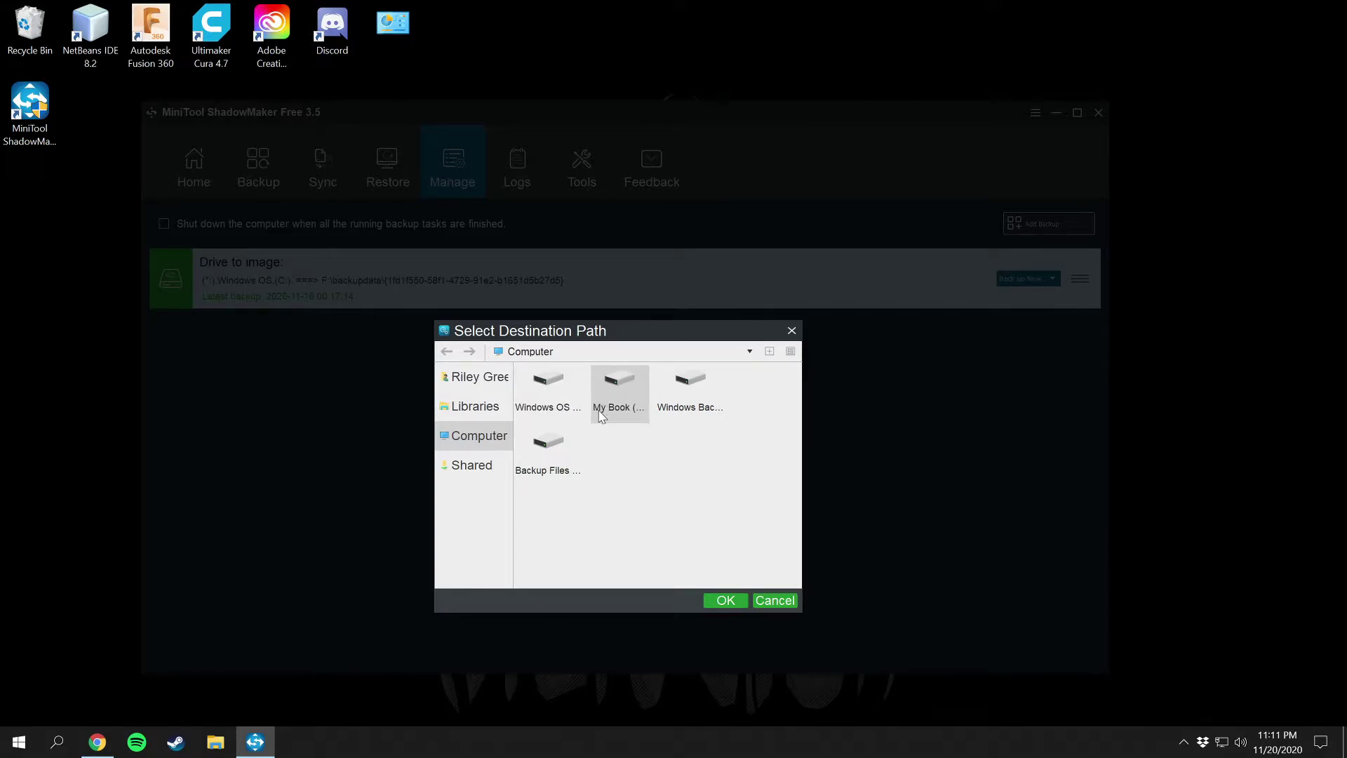
left_click(644, 458)
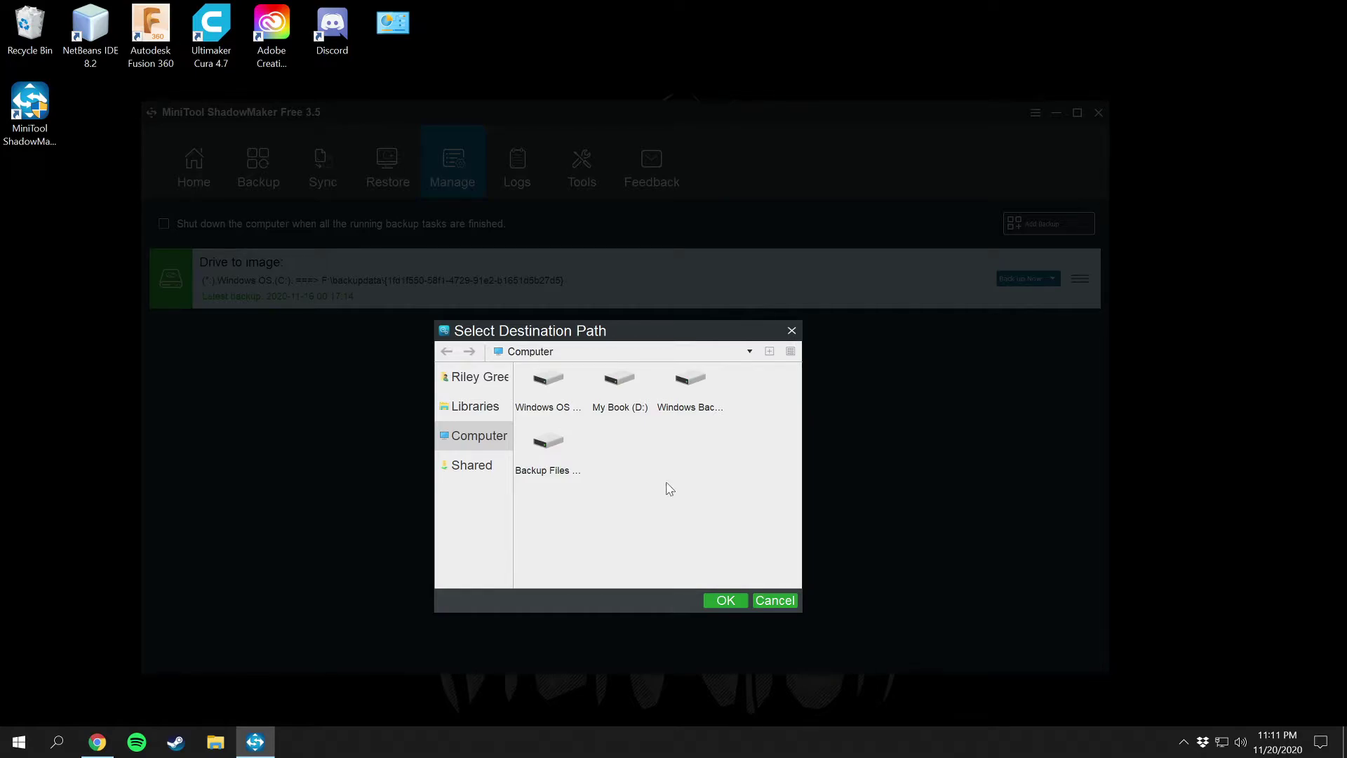
left_click(688, 391)
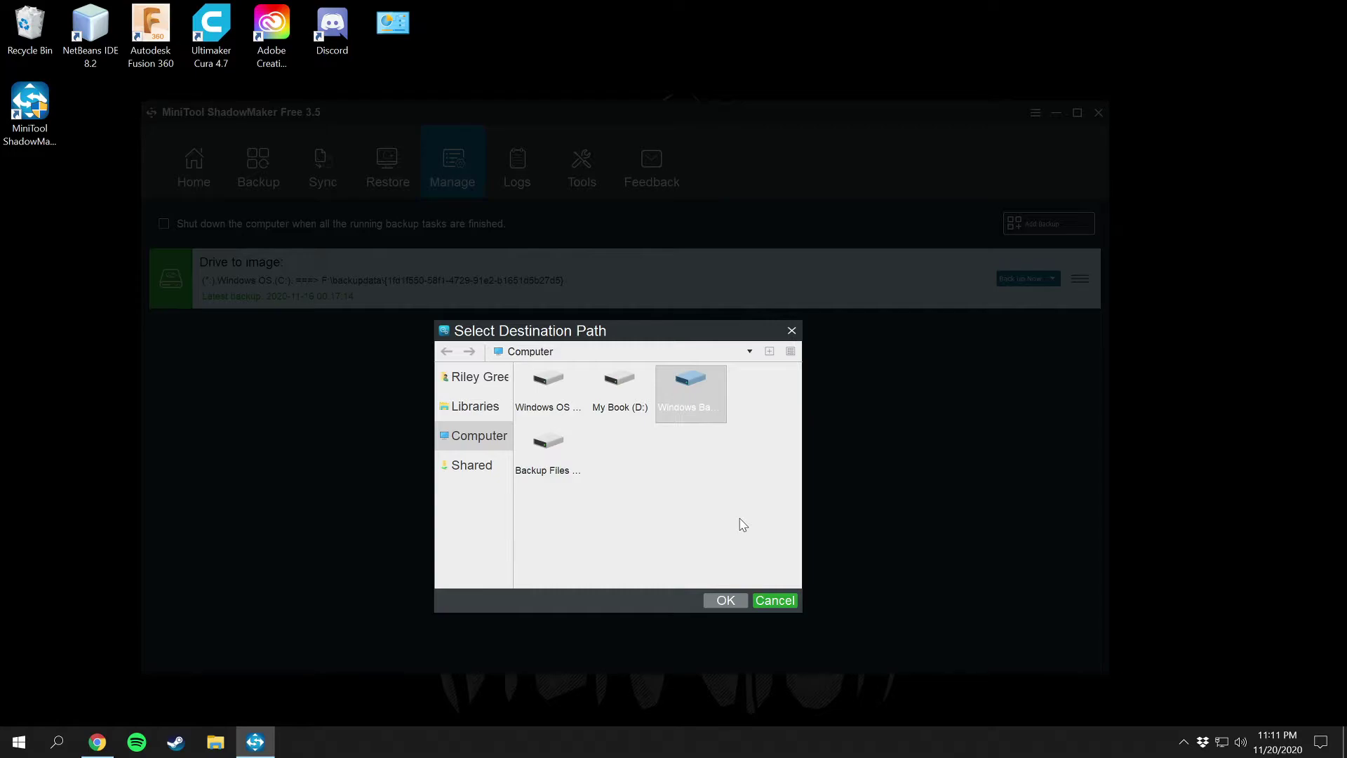
left_click(775, 600)
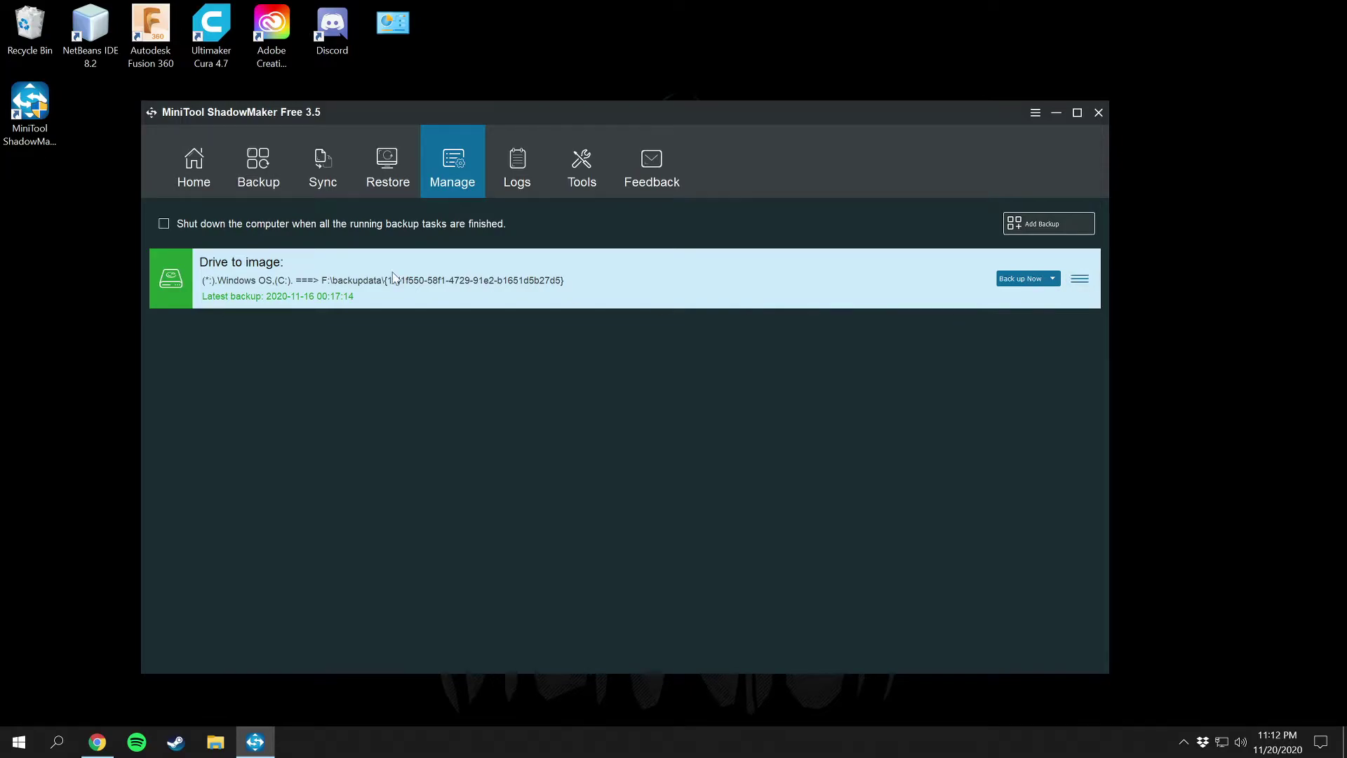
Step: Browse the existing drive image backup in an enlarged wizard, selecting the 11/16/2020 12:00 AM version and continuing to its file selection
left_click(1081, 282)
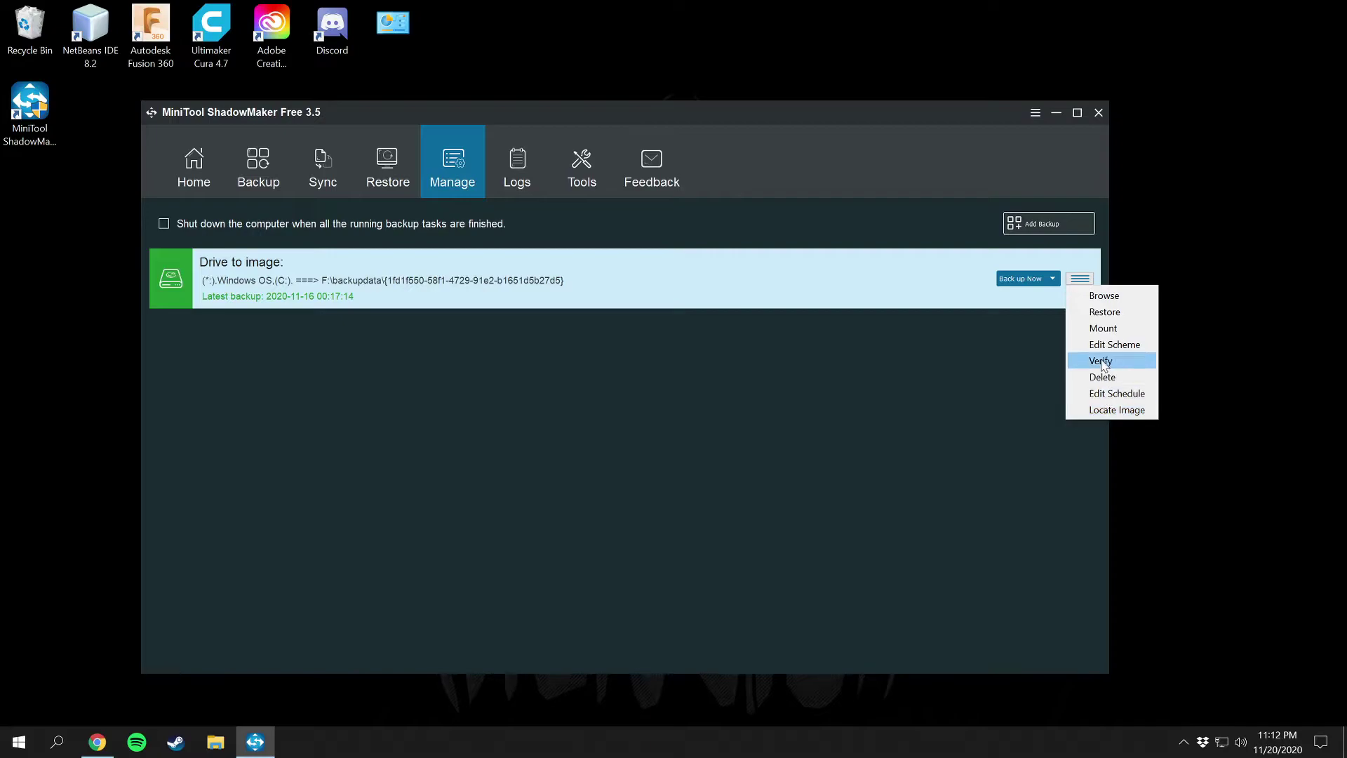
left_click(1103, 296)
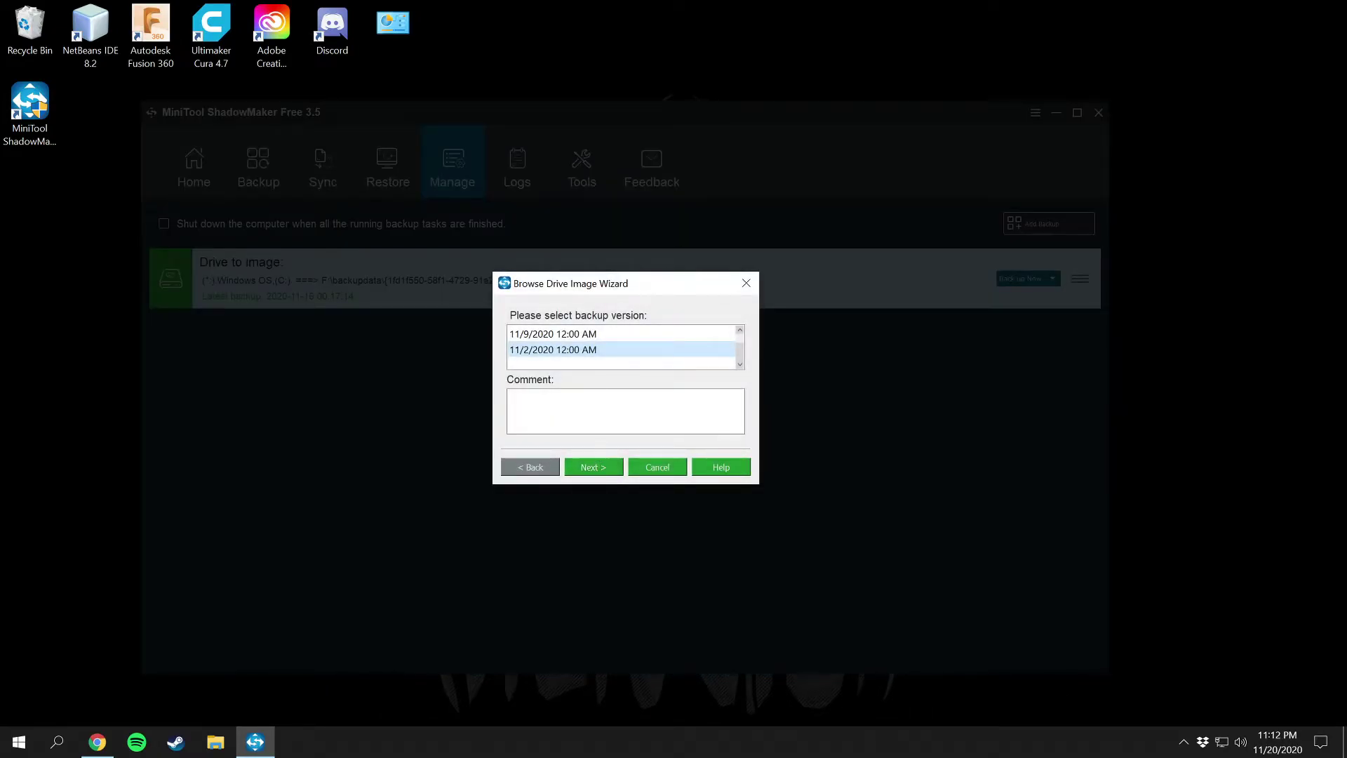
left_click_drag(492, 271, 354, 164)
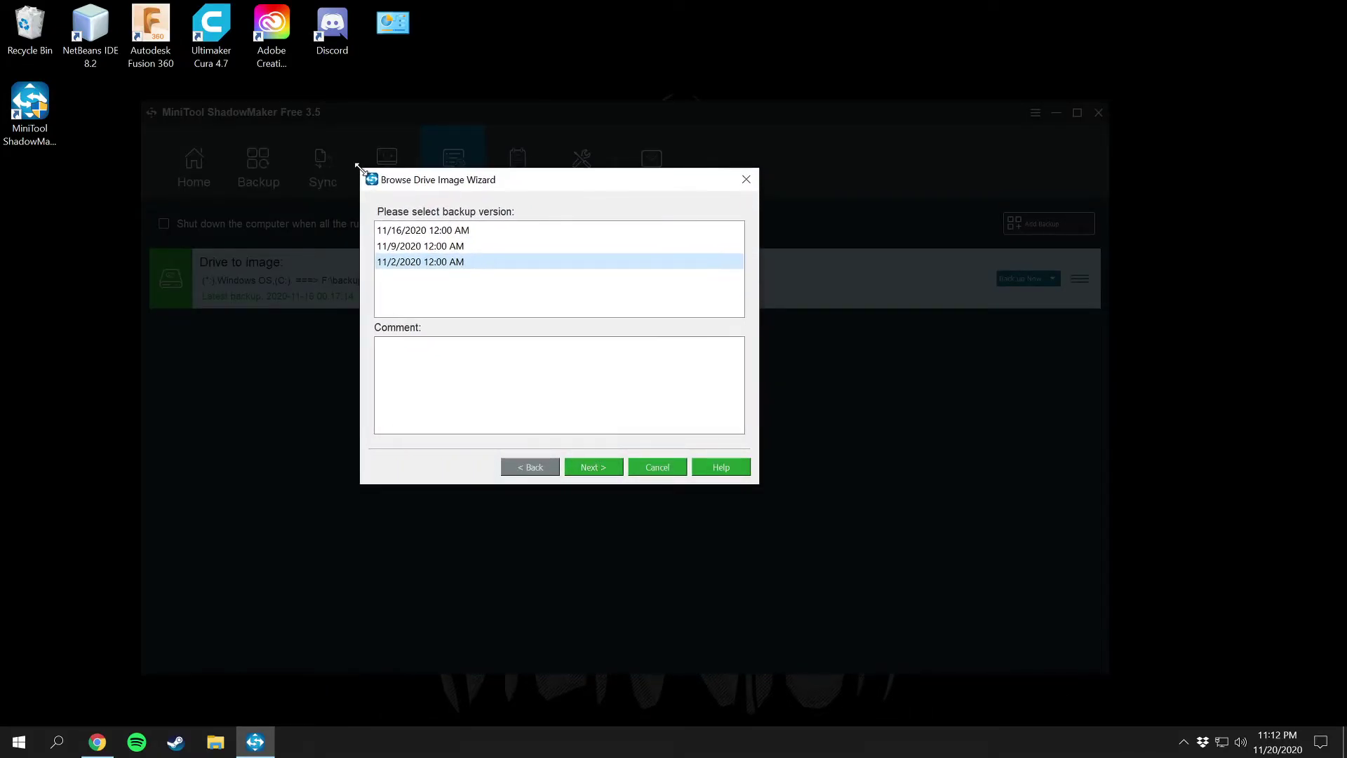
left_click(440, 232)
left_click(439, 248)
left_click(439, 264)
left_click(402, 231)
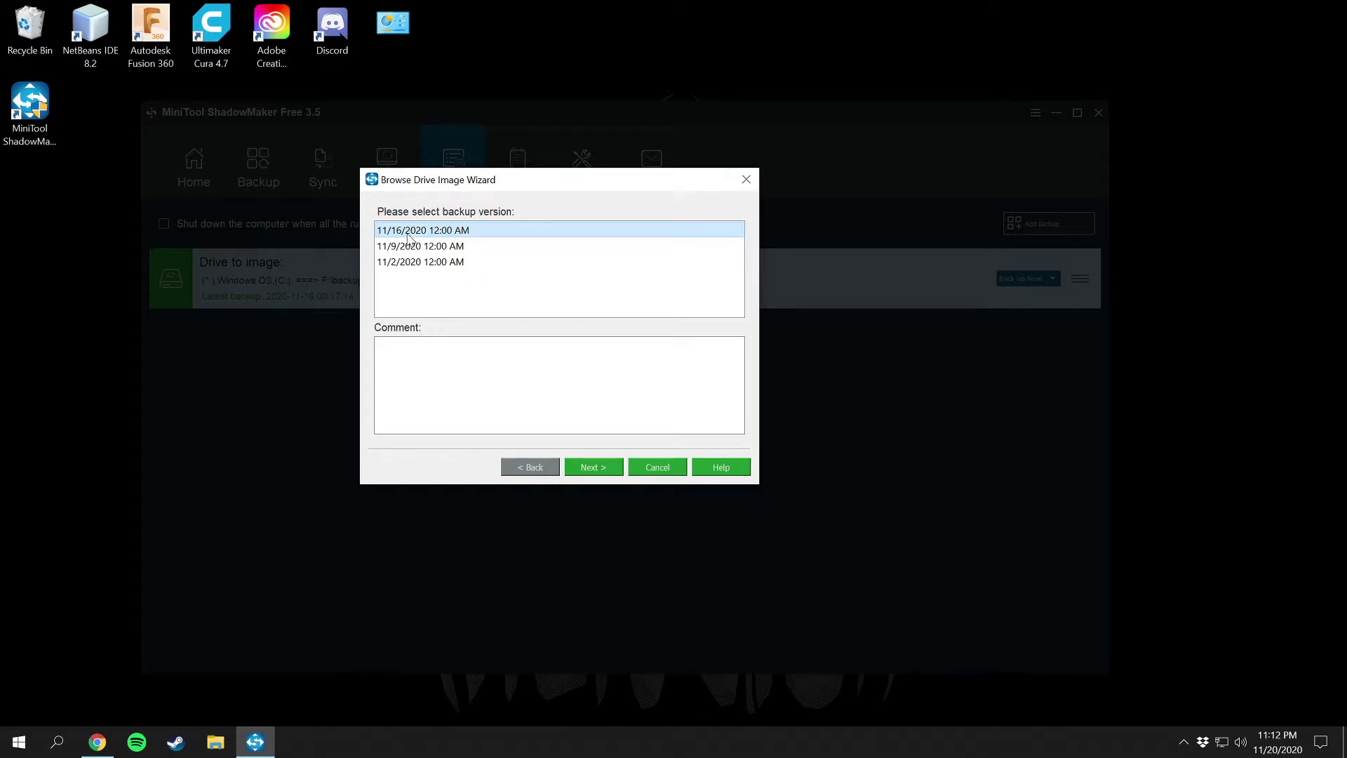
left_click(595, 467)
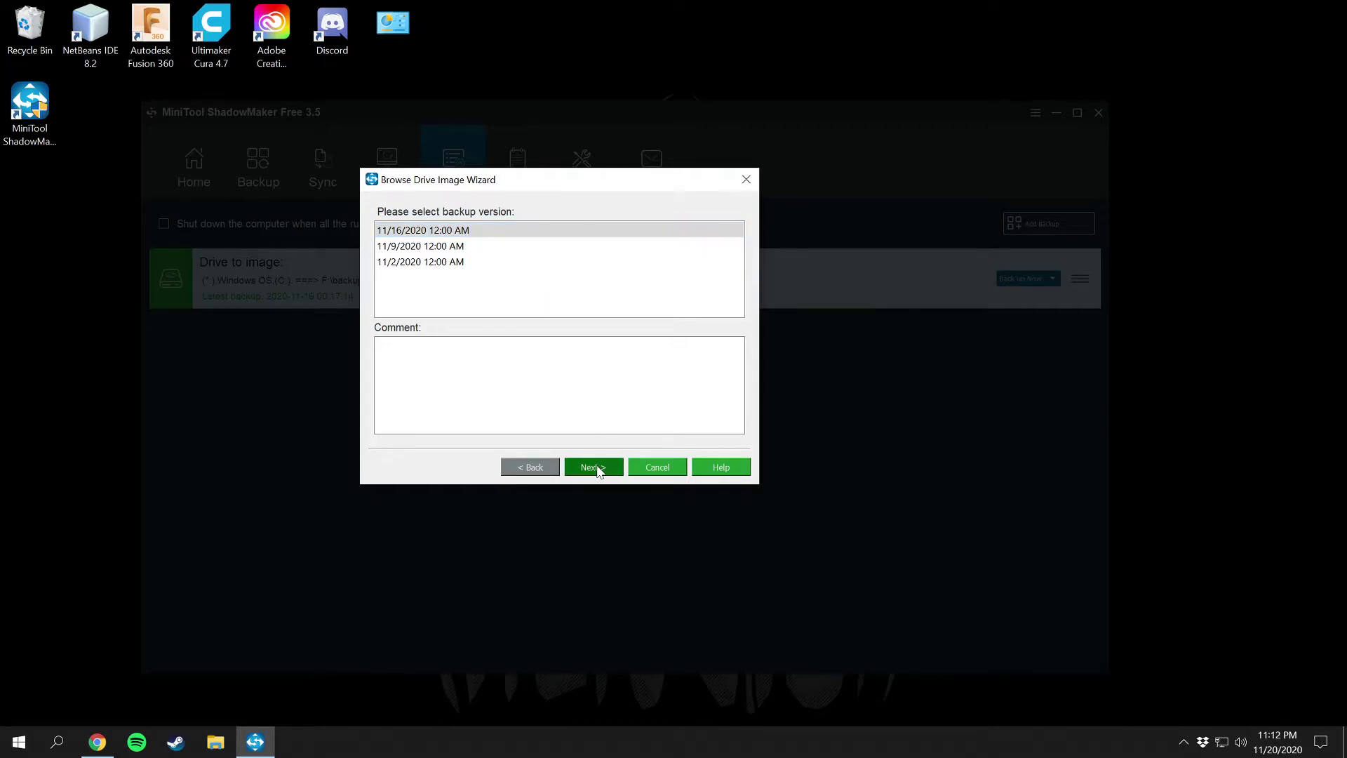
left_click(544, 467)
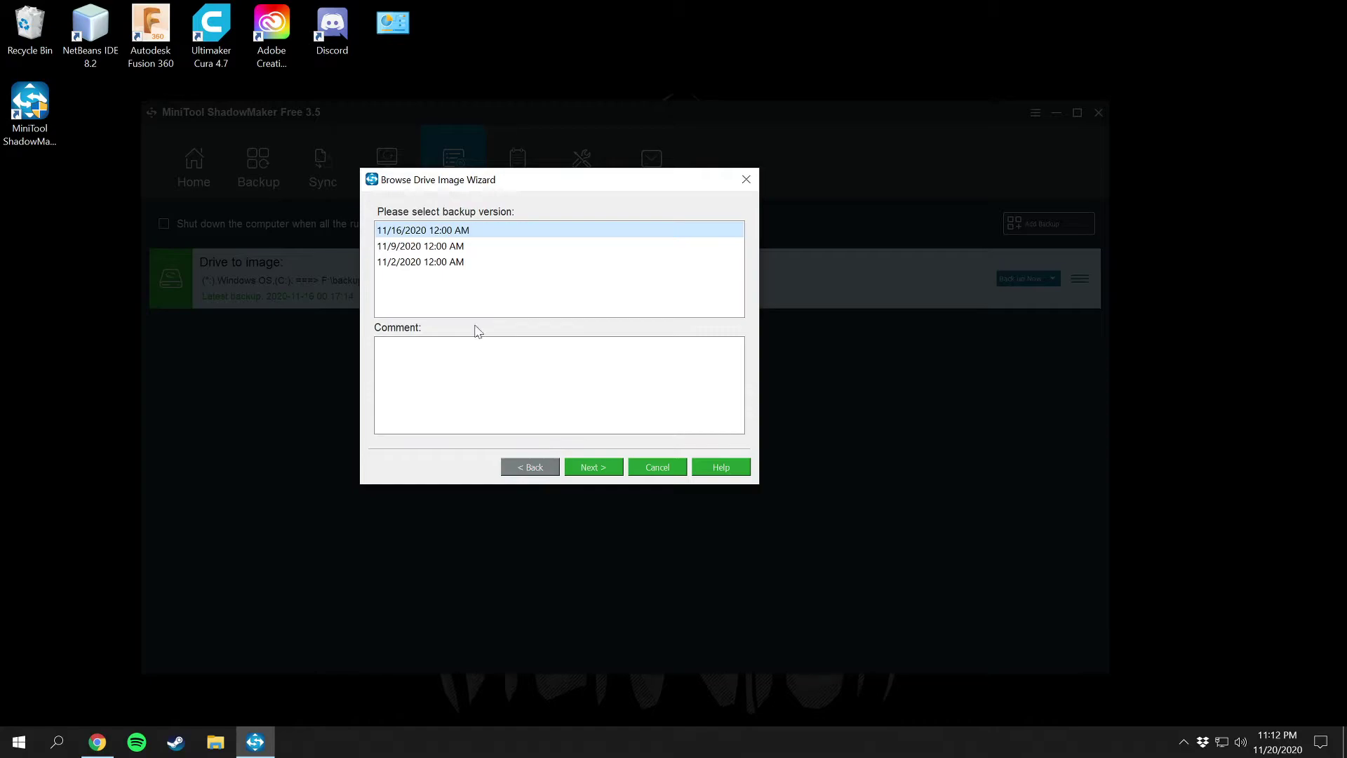
left_click(598, 467)
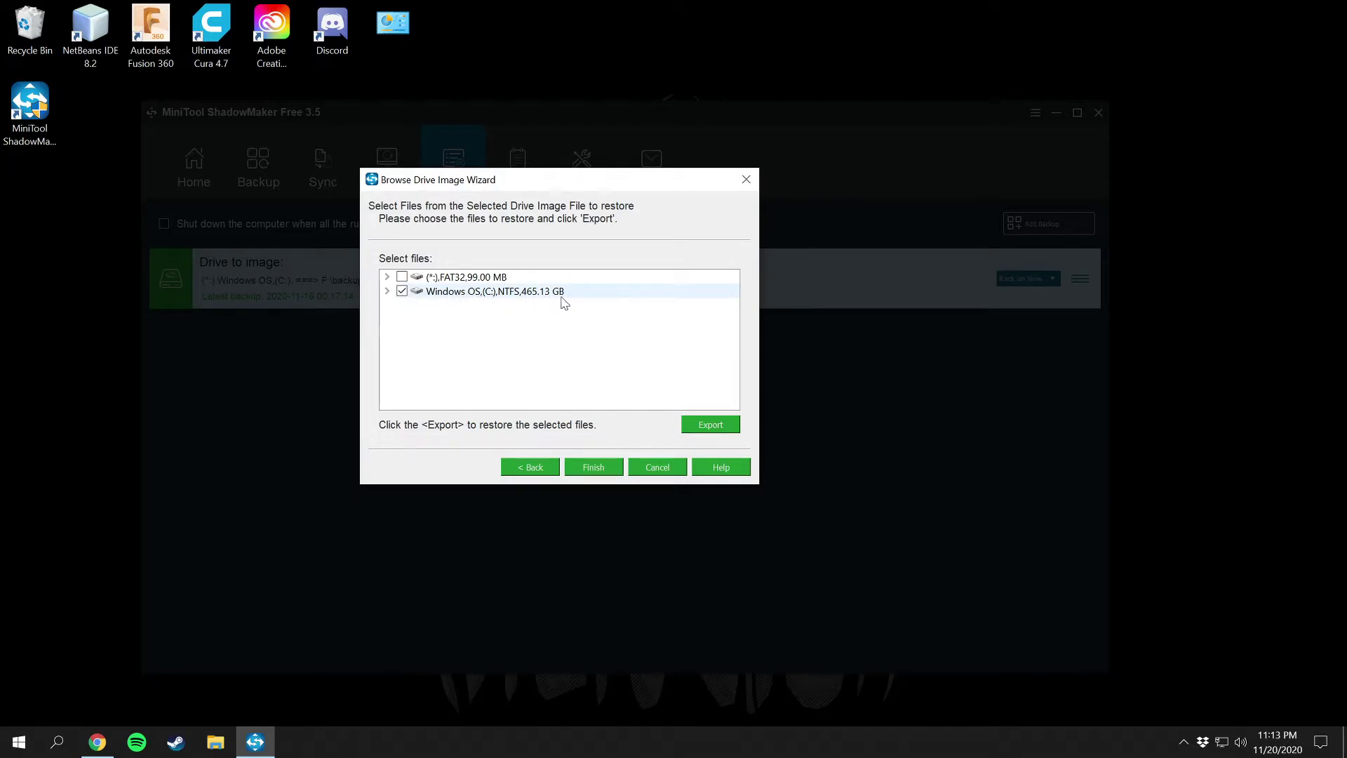
Step: Expand the Windows OS (C:) partition in the backup image to examine its folders, and collapse it again
left_click(386, 292)
scroll(559, 339, "down", 5)
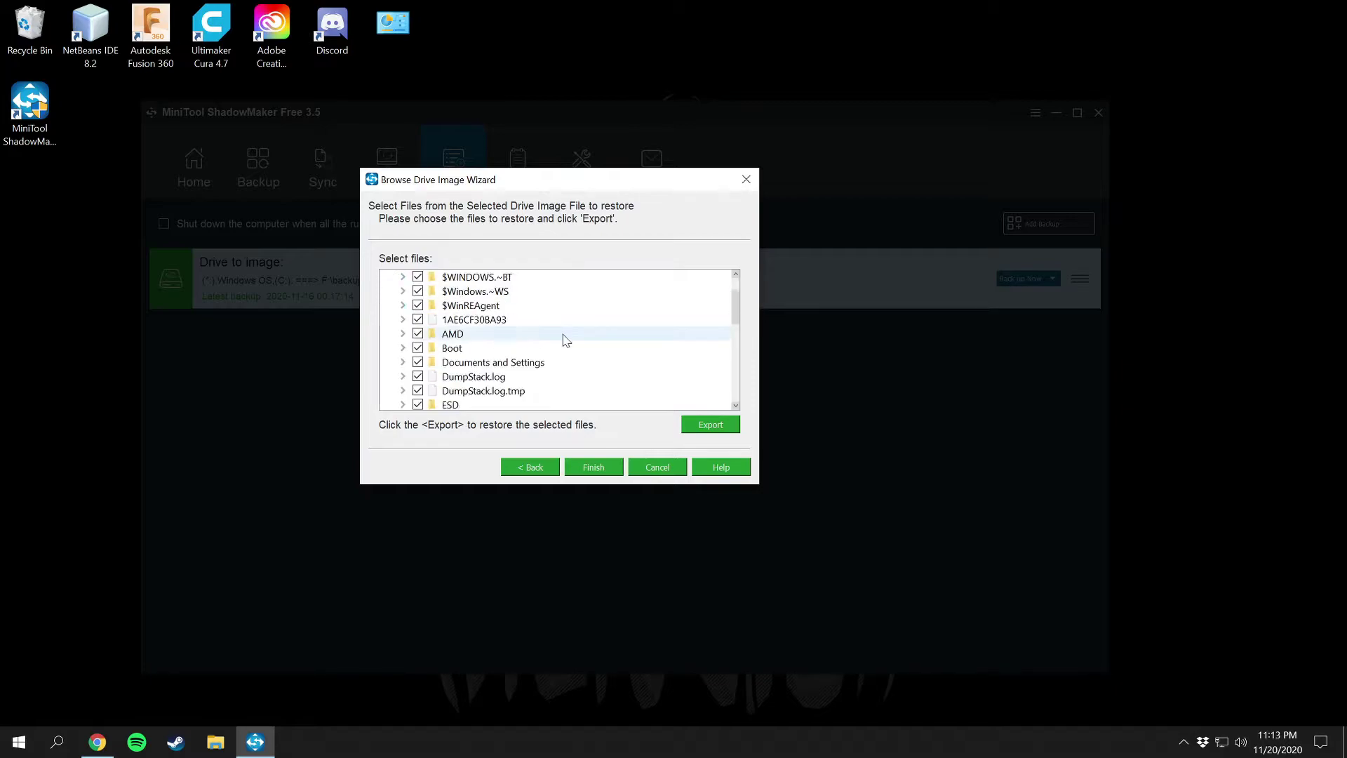
scroll(559, 339, "up", 5)
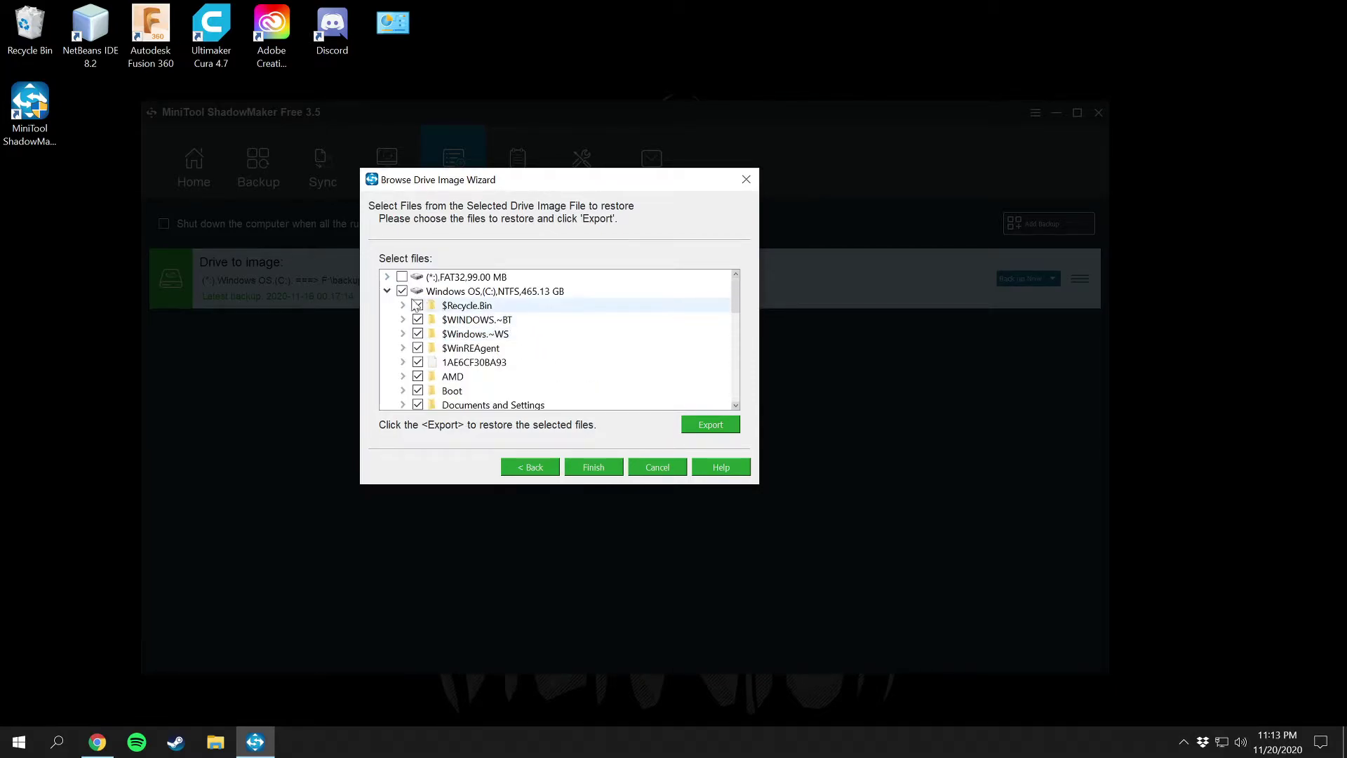
left_click(386, 291)
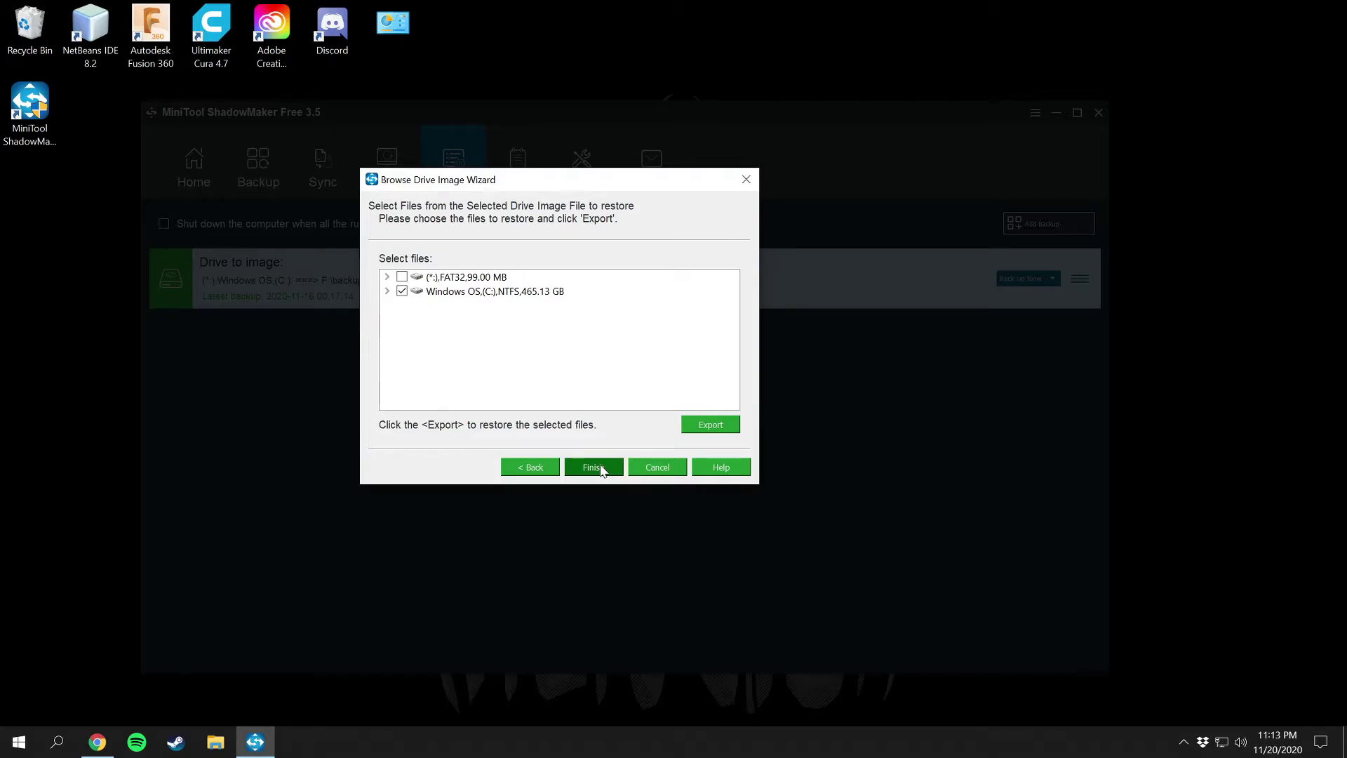
Step: Leave the image browsing wizard, open the restore wizard for the drive image backup to examine its versions, and cancel it
left_click(658, 468)
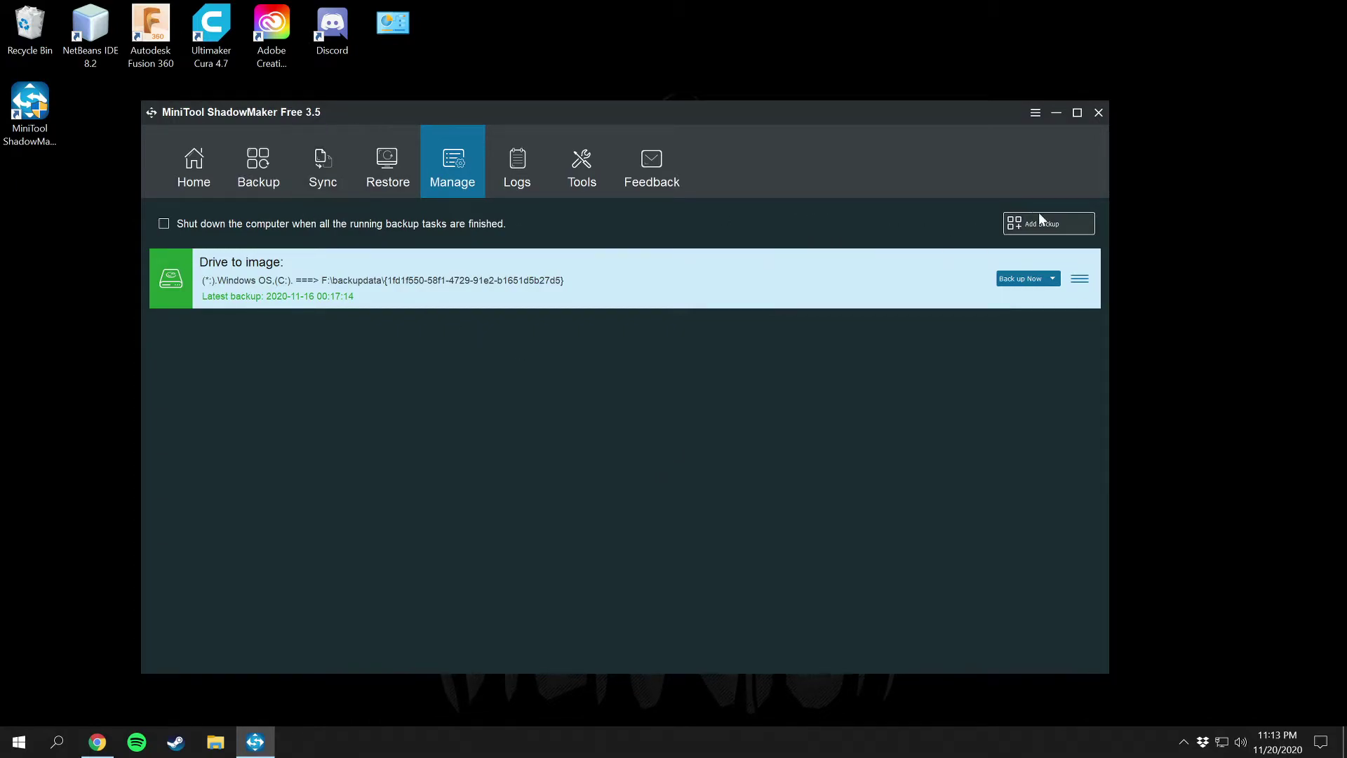
left_click(1081, 281)
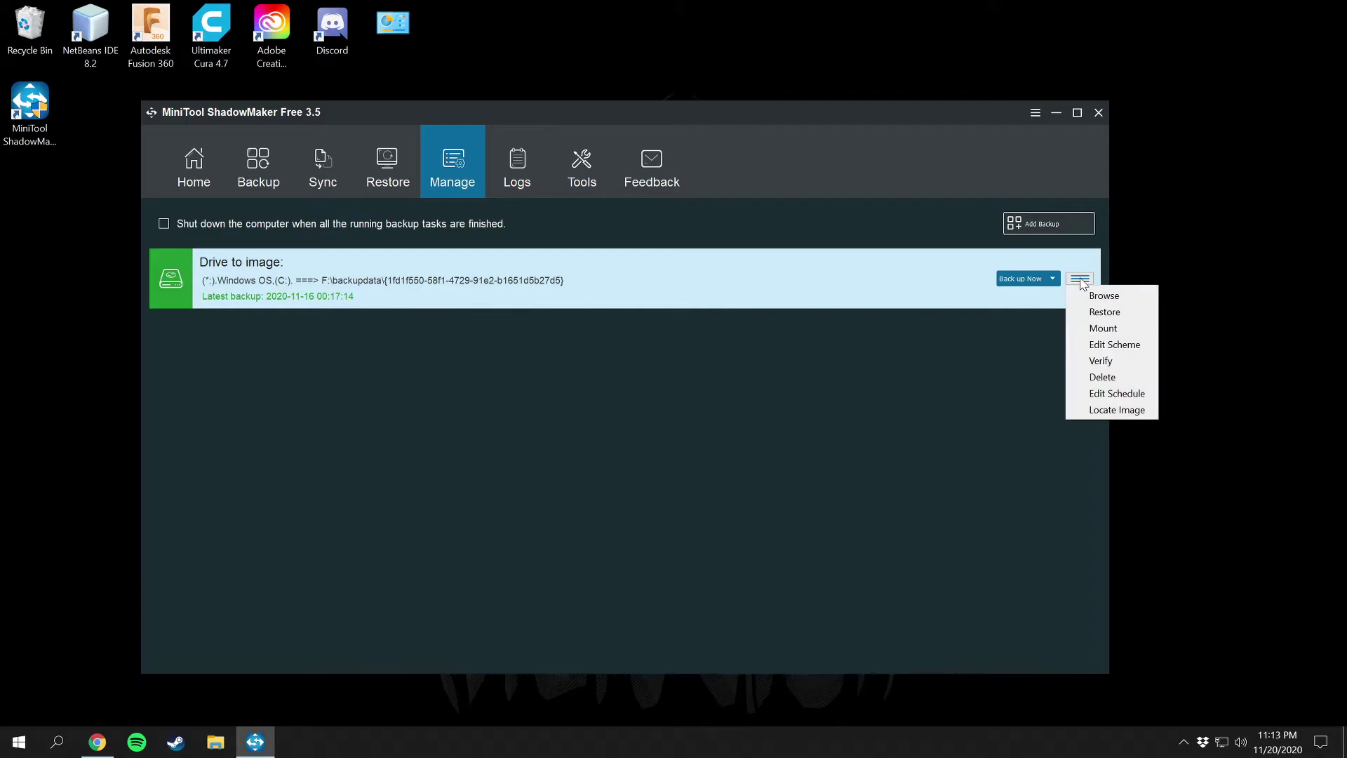
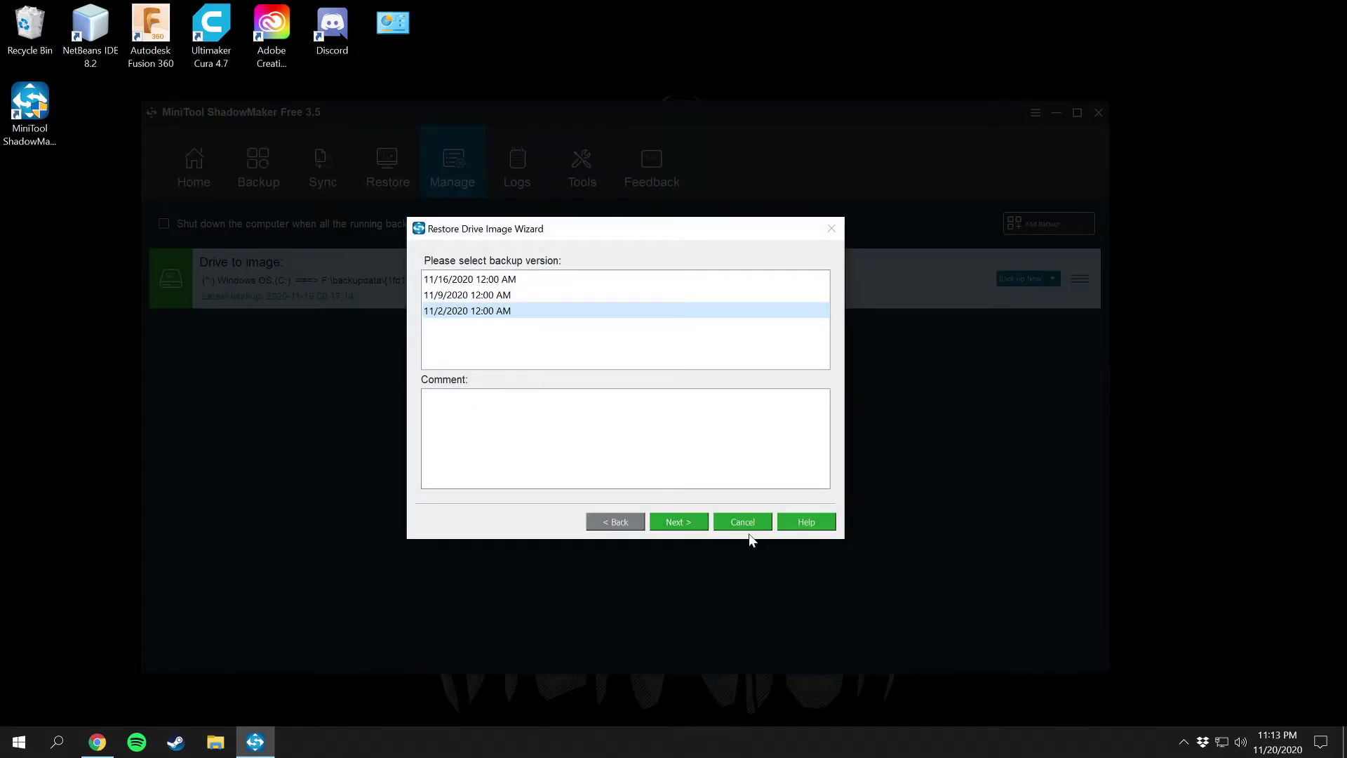
left_click(745, 526)
Step: Open the drive image backup's scheme settings and examine the Incremental scheme and its number of retained versions
left_click(1080, 279)
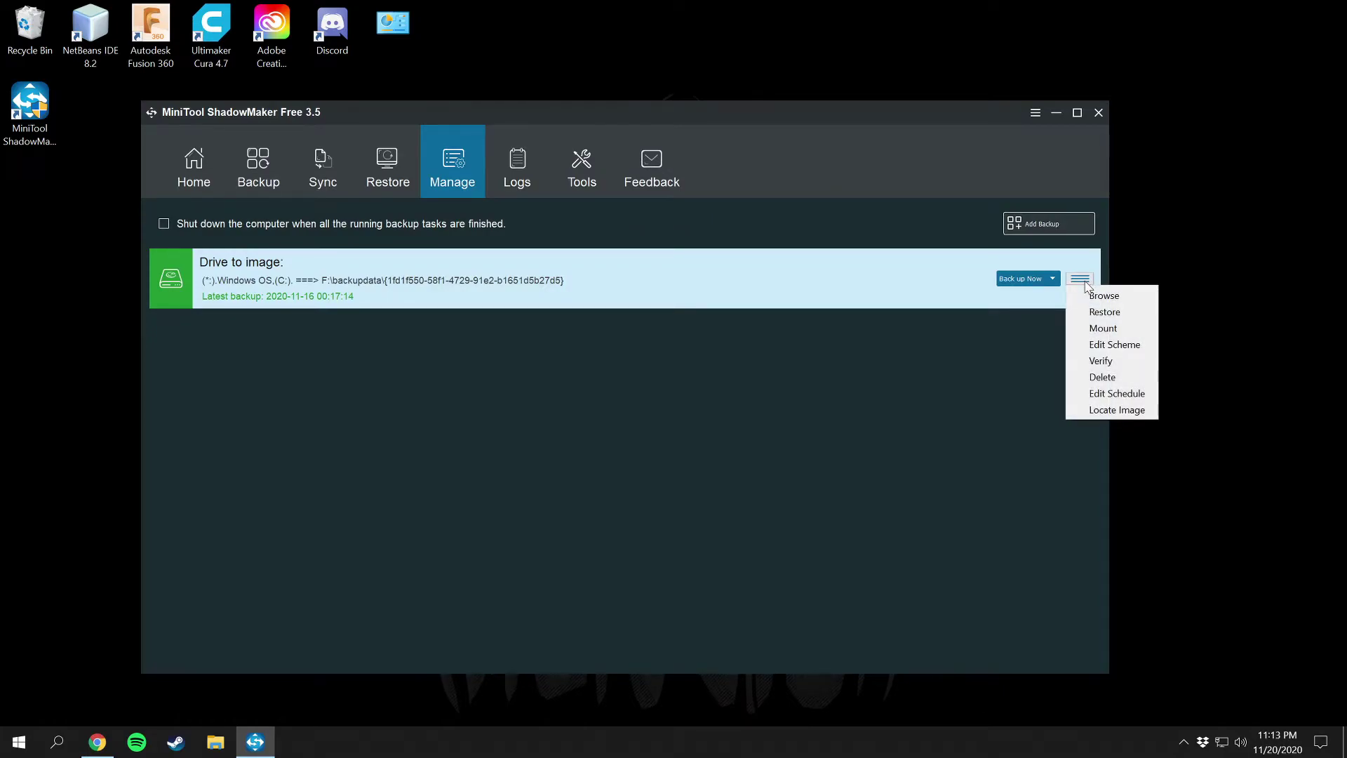
left_click(1114, 345)
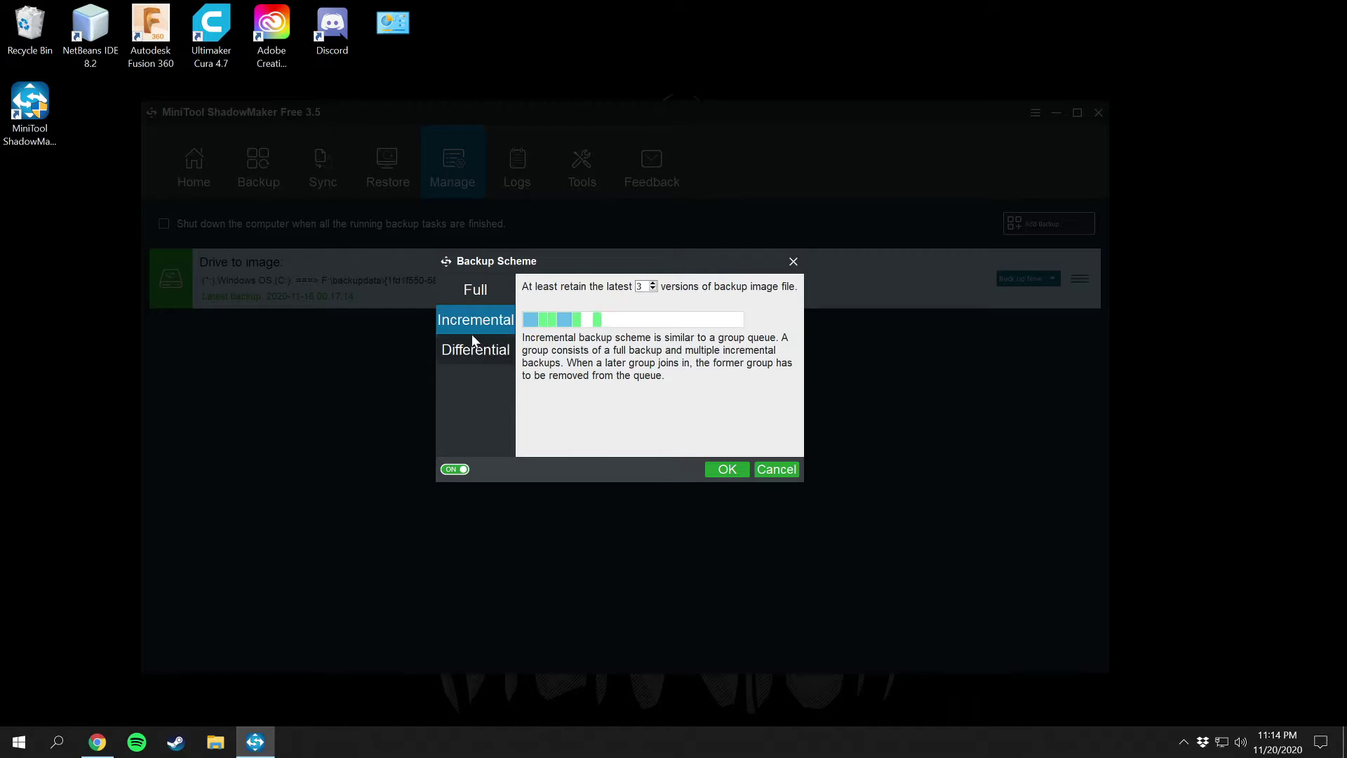
left_click(511, 324)
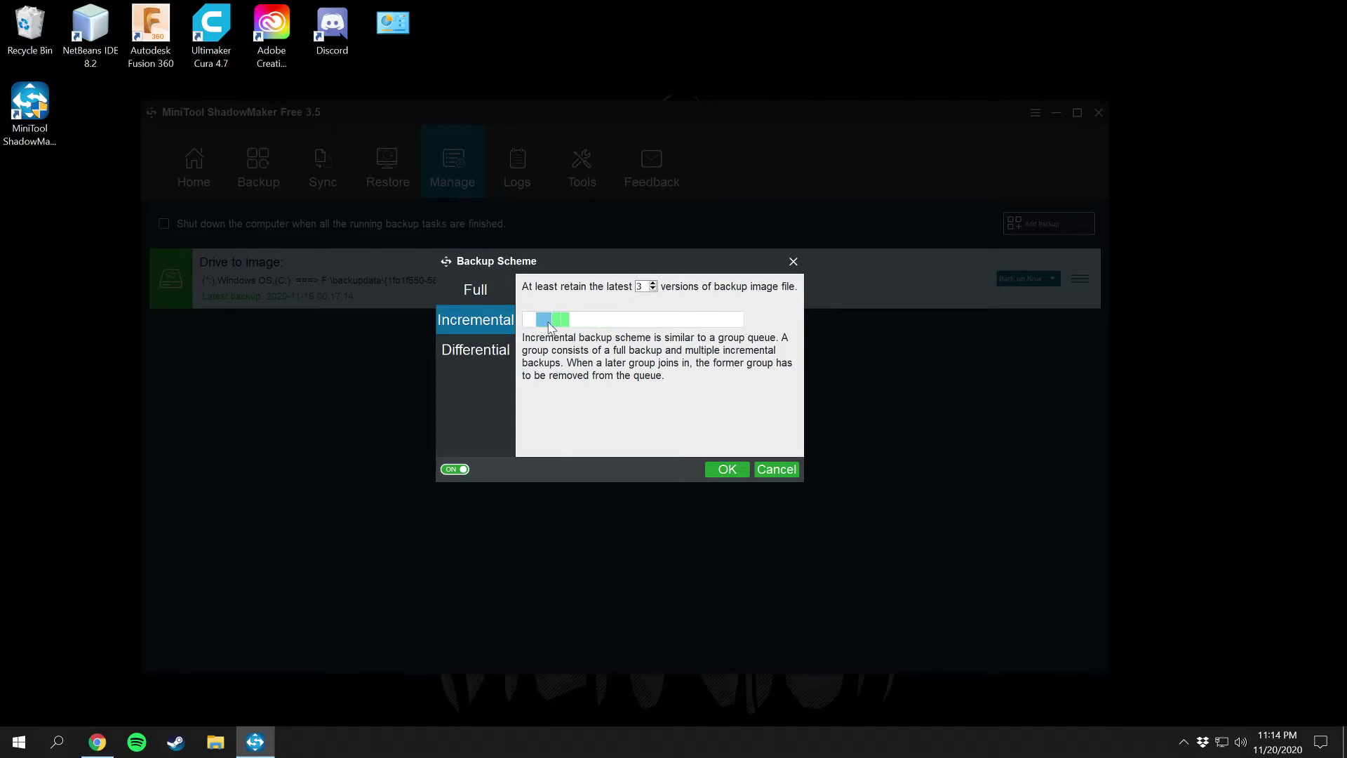
double_click(635, 287)
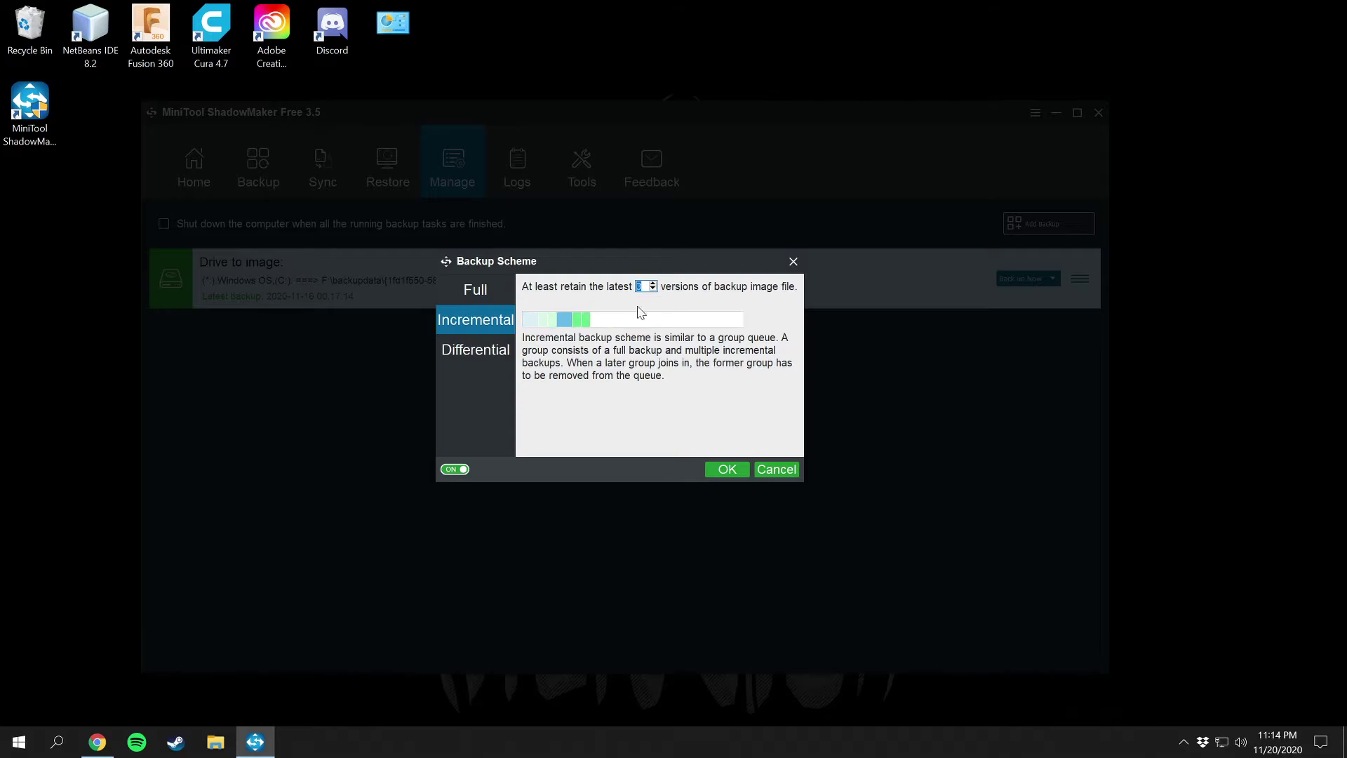
Step: Try to switch the backup scheme to Full and to Differential, dismissing each edition comparison, and cancel the scheme settings
left_click(478, 298)
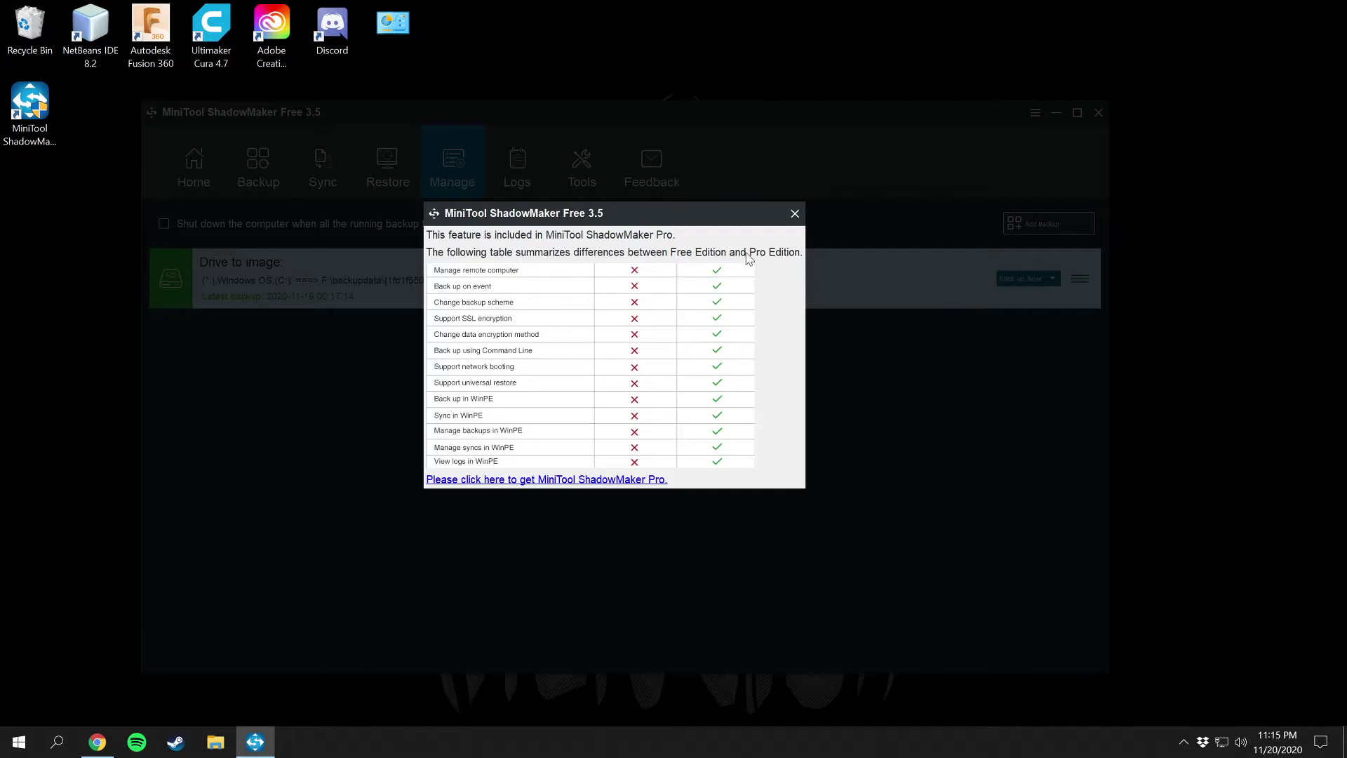
left_click(795, 215)
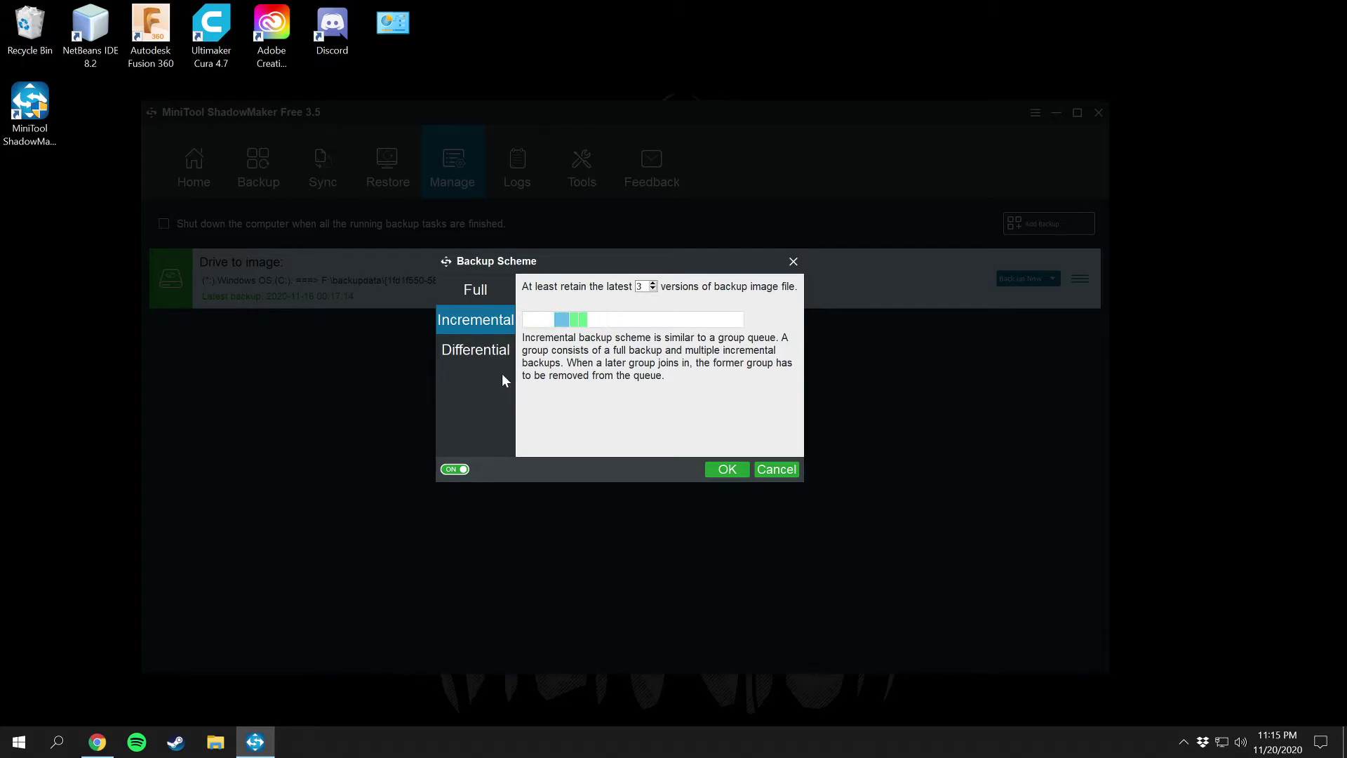
left_click(491, 355)
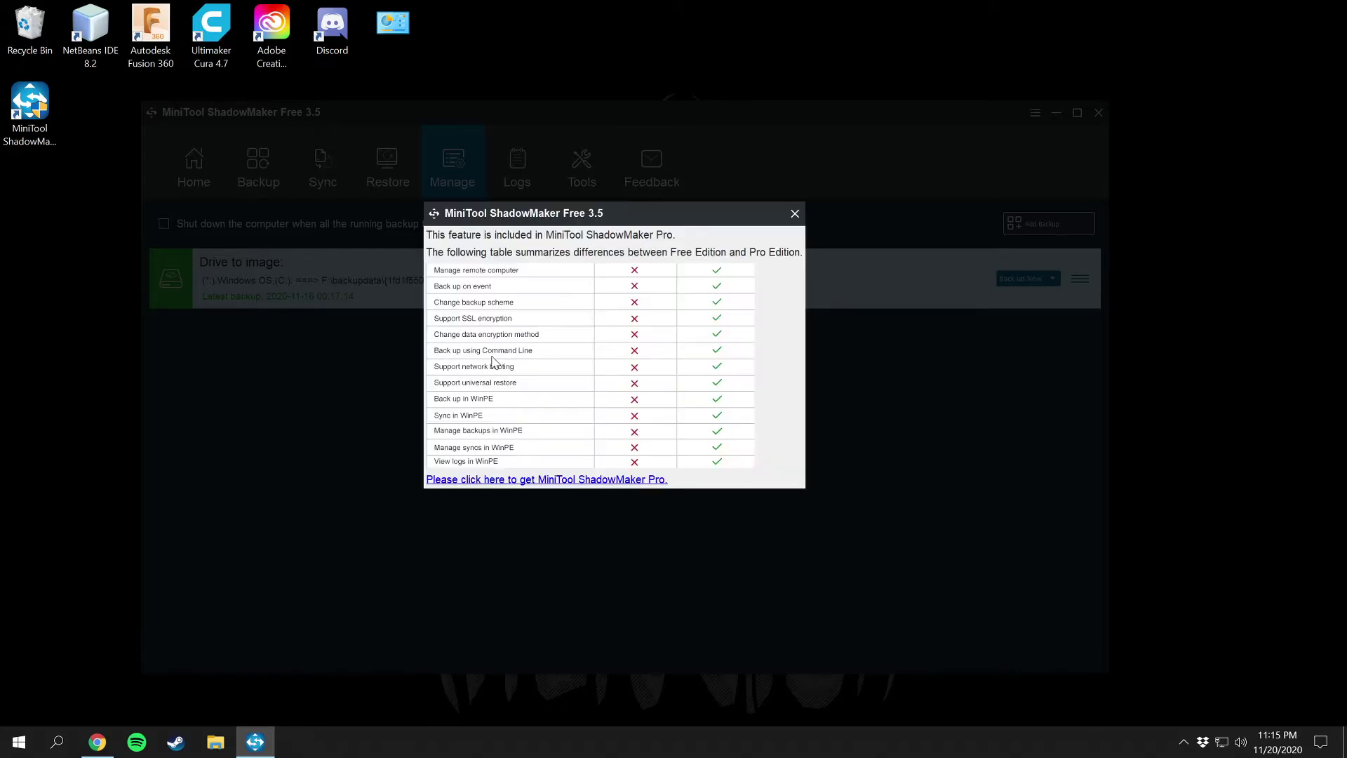
left_click(794, 213)
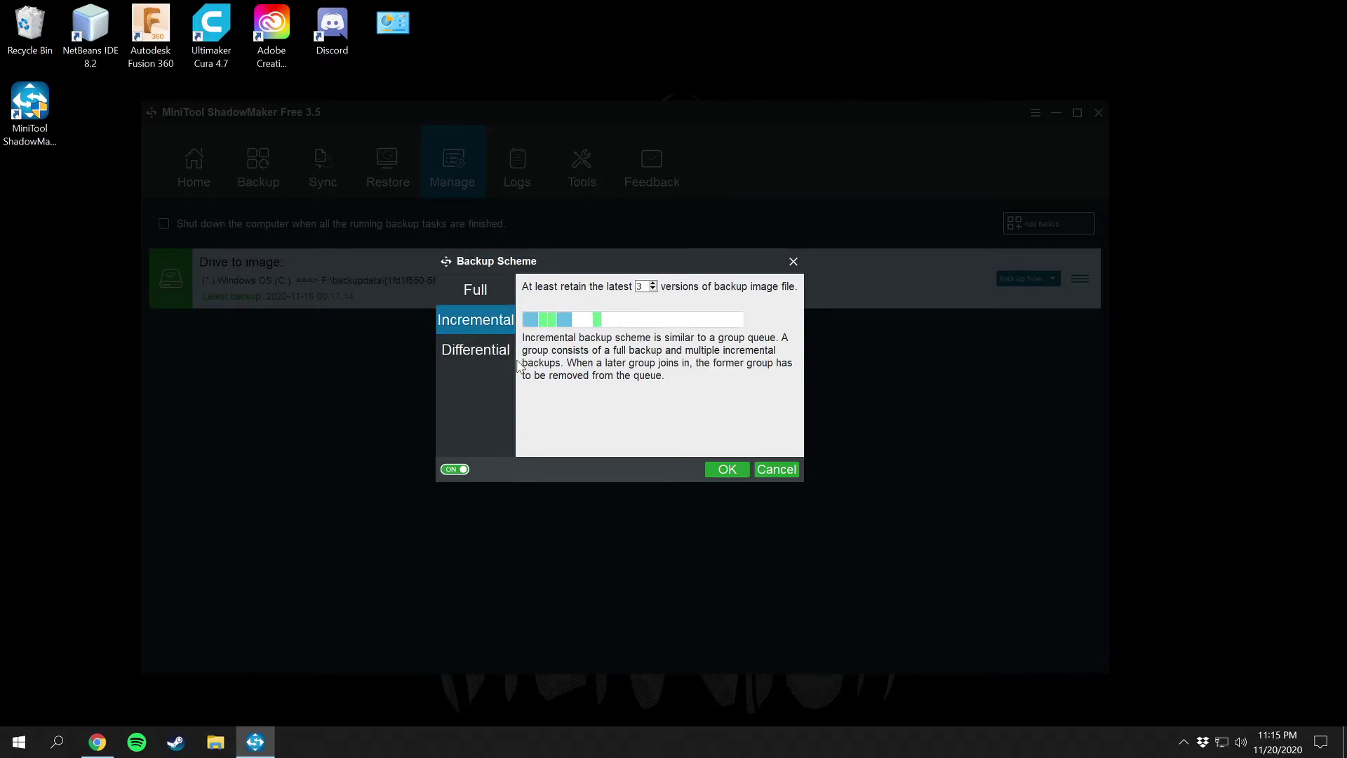
left_click(790, 470)
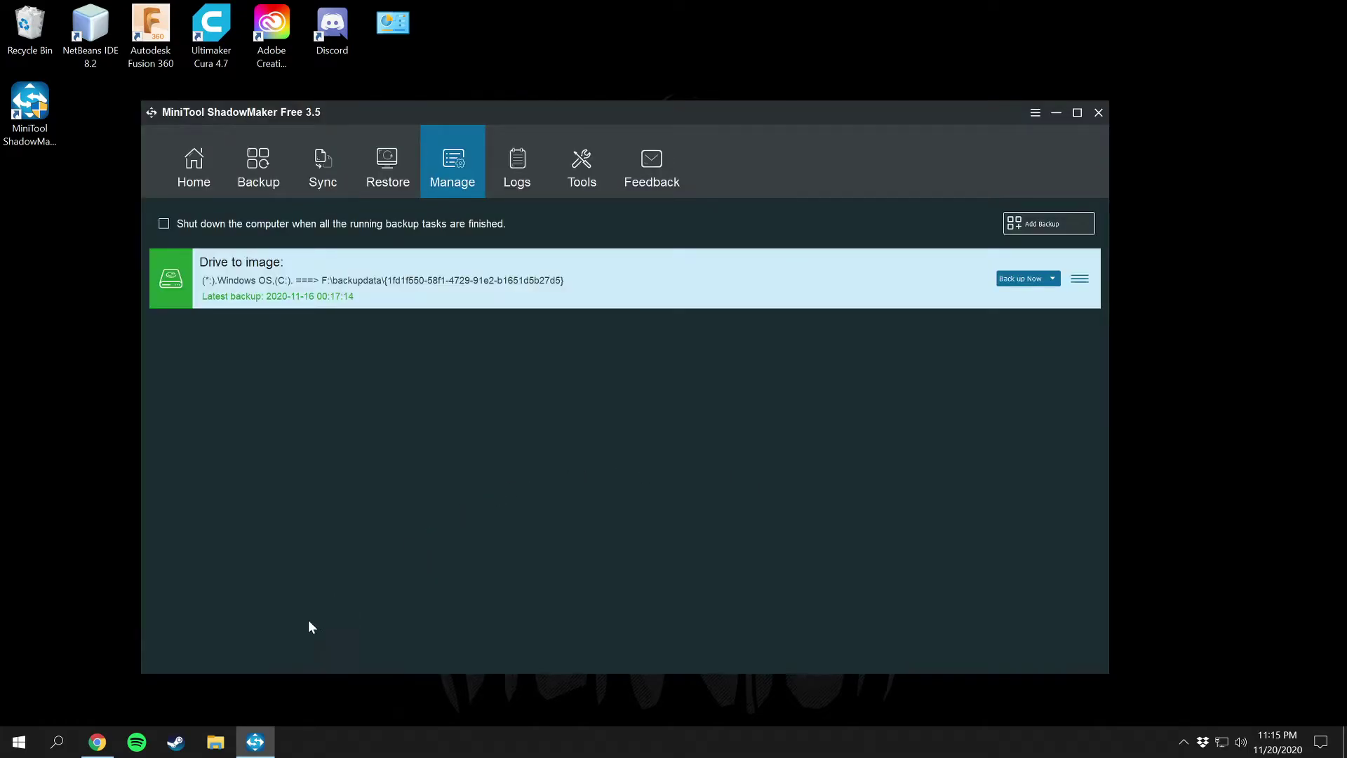
Step: Switch to File Explorer and open the drive image's subfolder inside backupdata on Windows Backup Drive (F:)
left_click(215, 742)
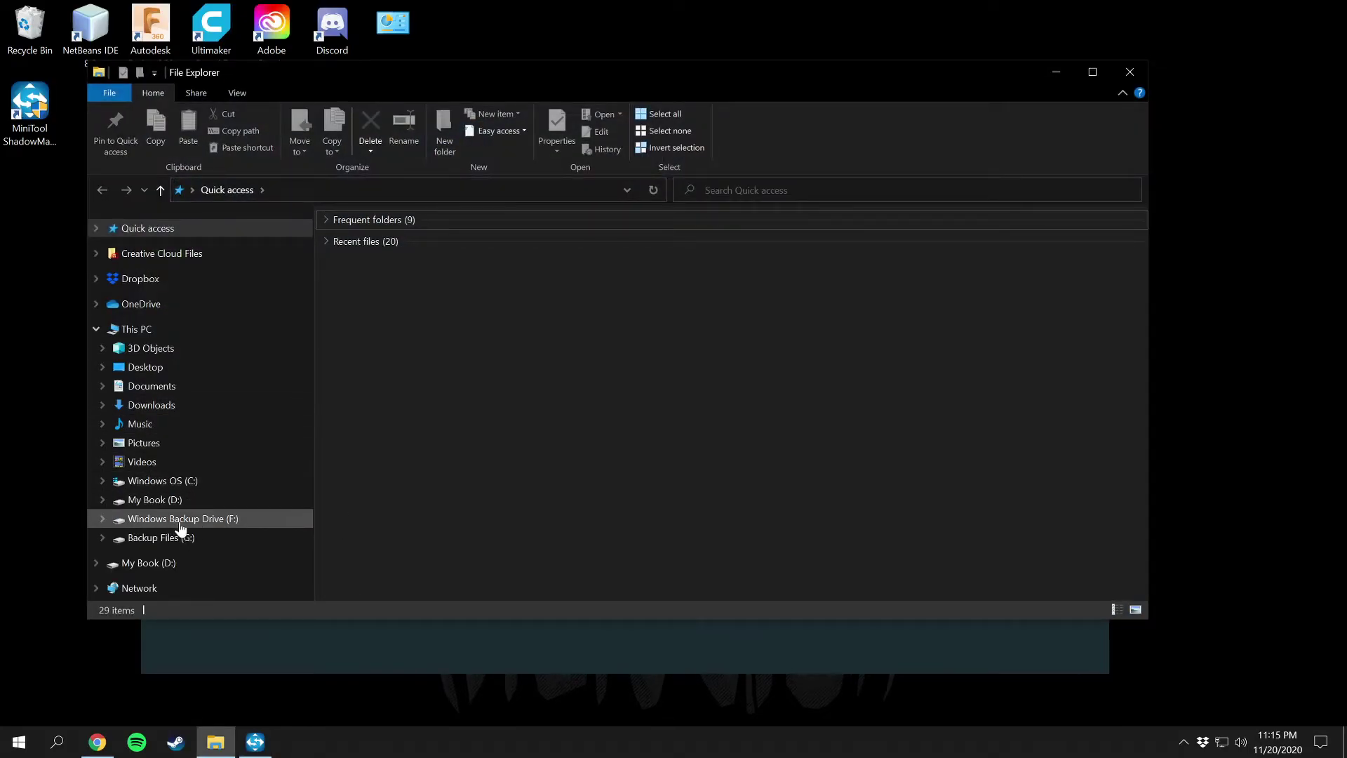
left_click(228, 523)
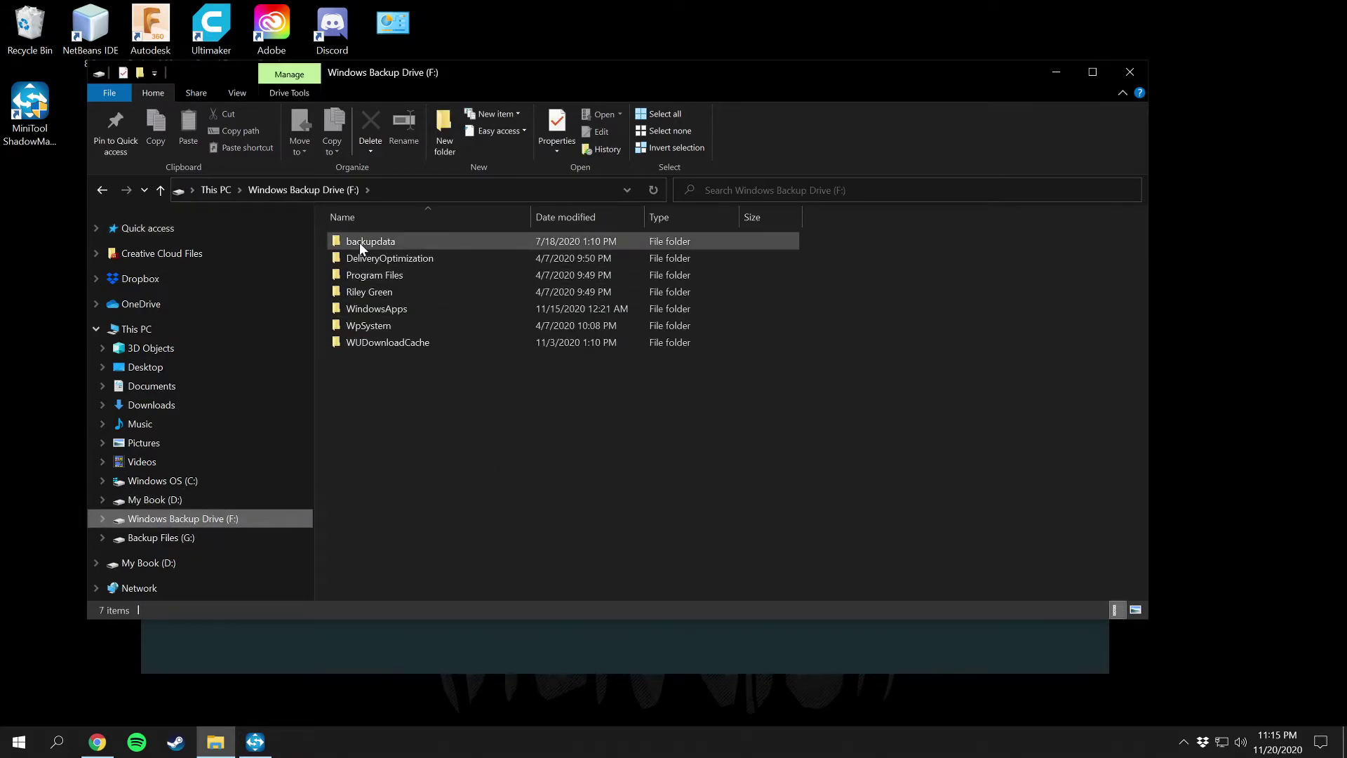
left_click(360, 242)
double_click(398, 243)
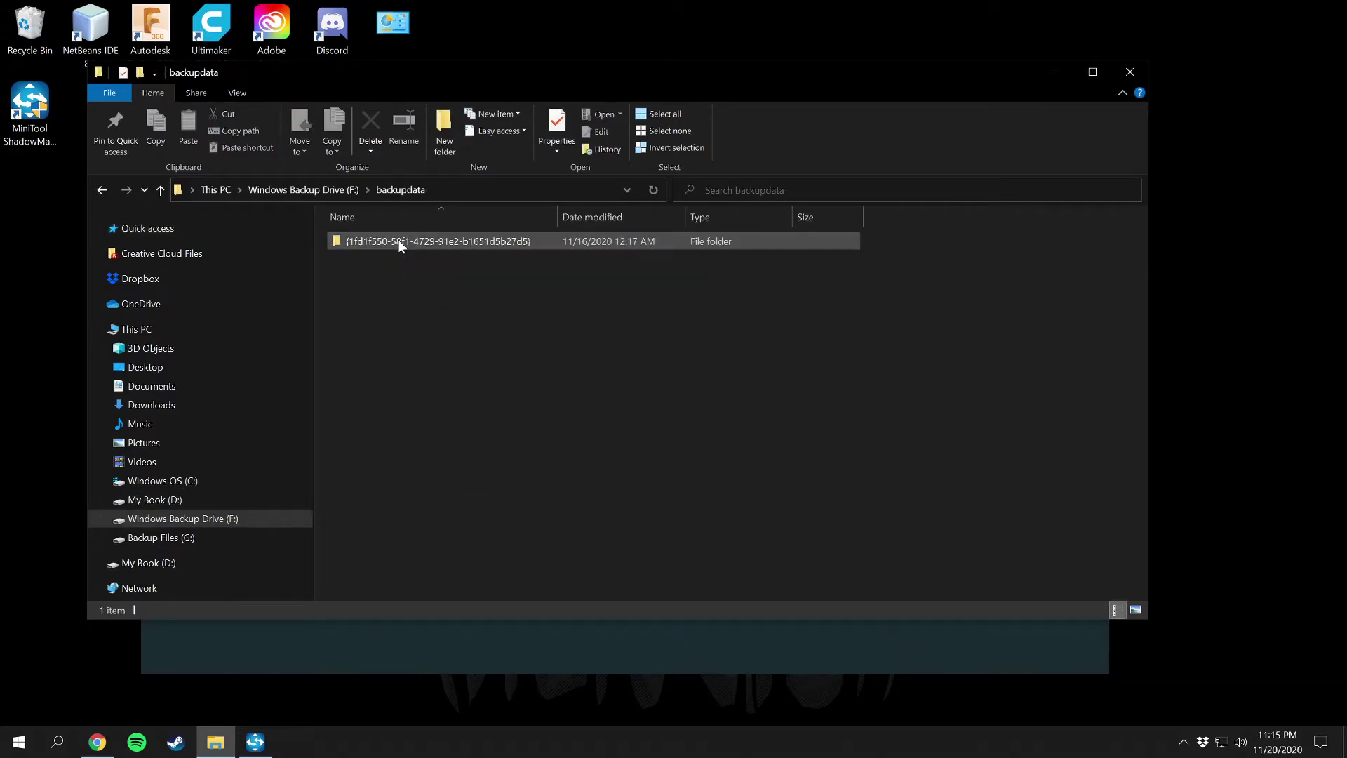
mouse_move(488, 247)
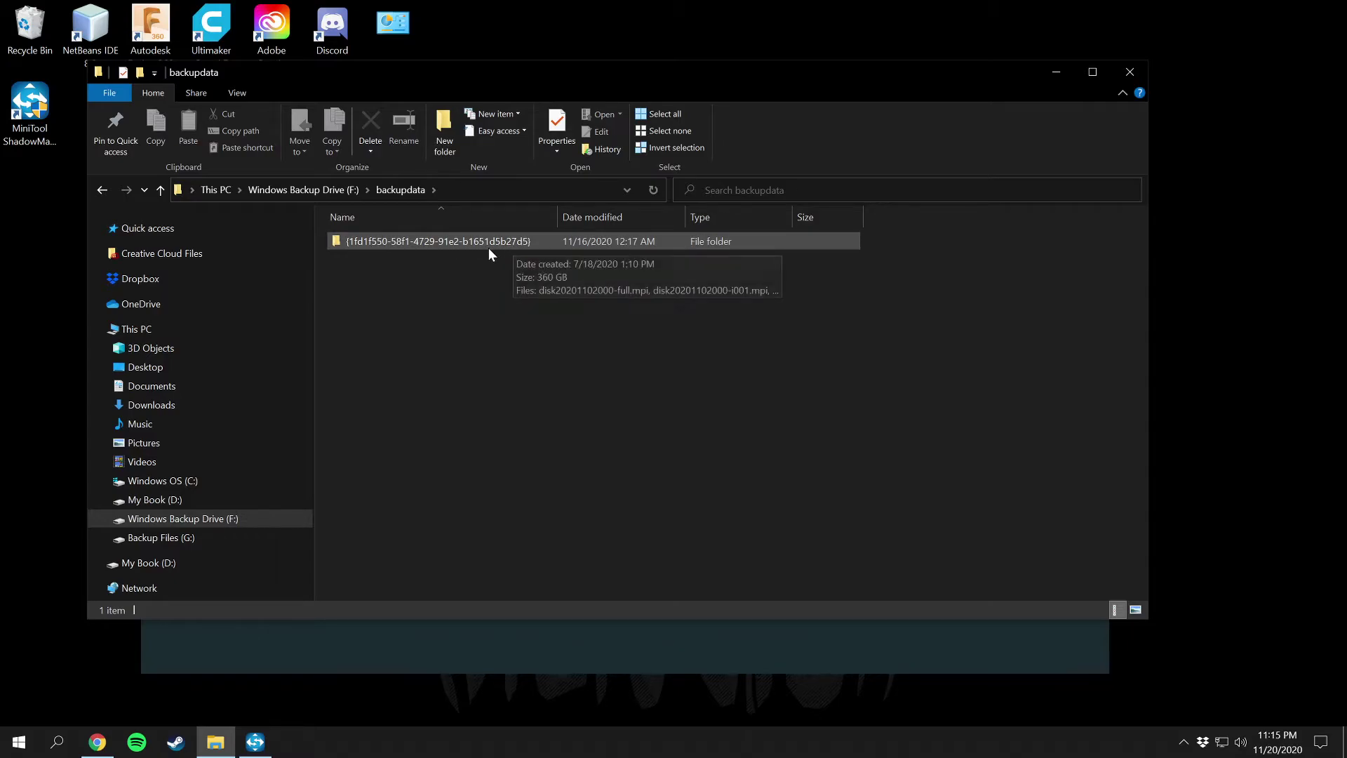
double_click(482, 242)
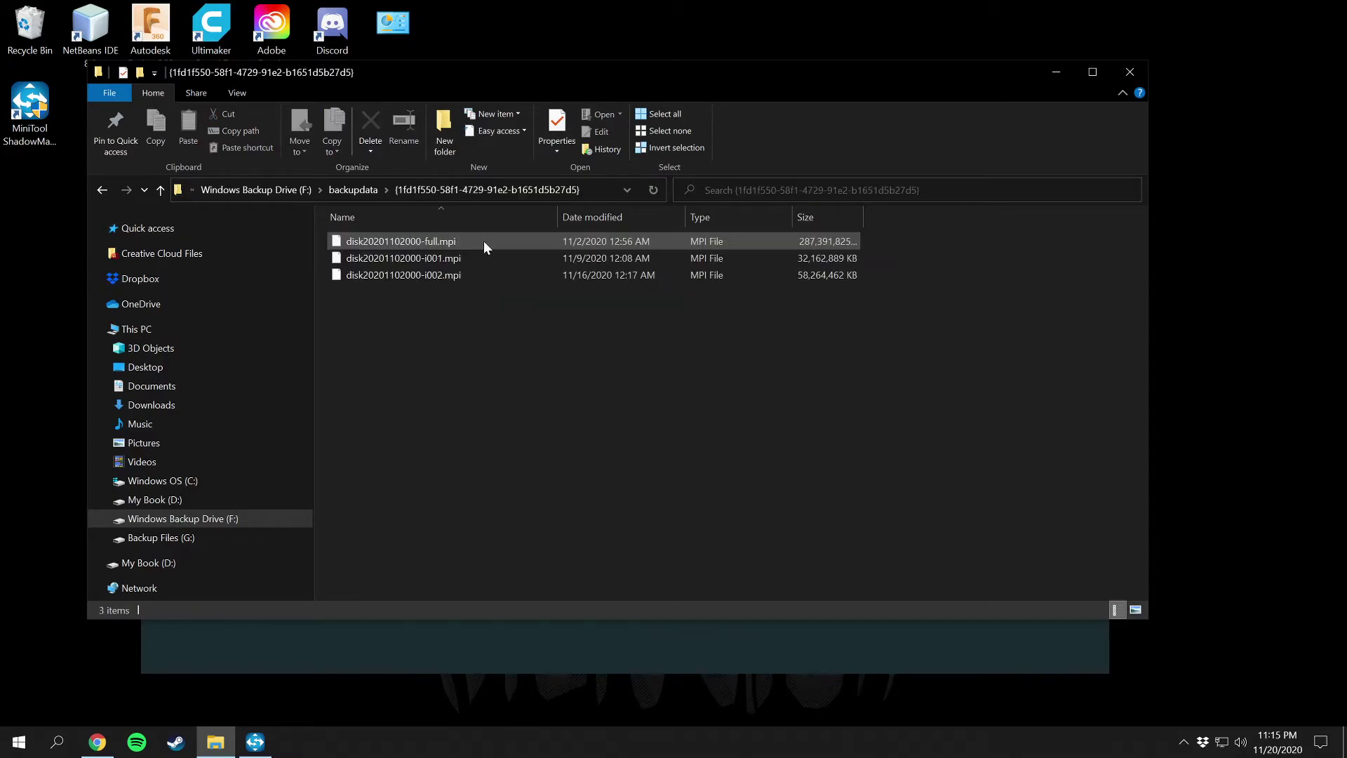
Step: Examine the sizes and dates of the full and the two incremental .mpi backup files, and close File Explorer
left_click(432, 242)
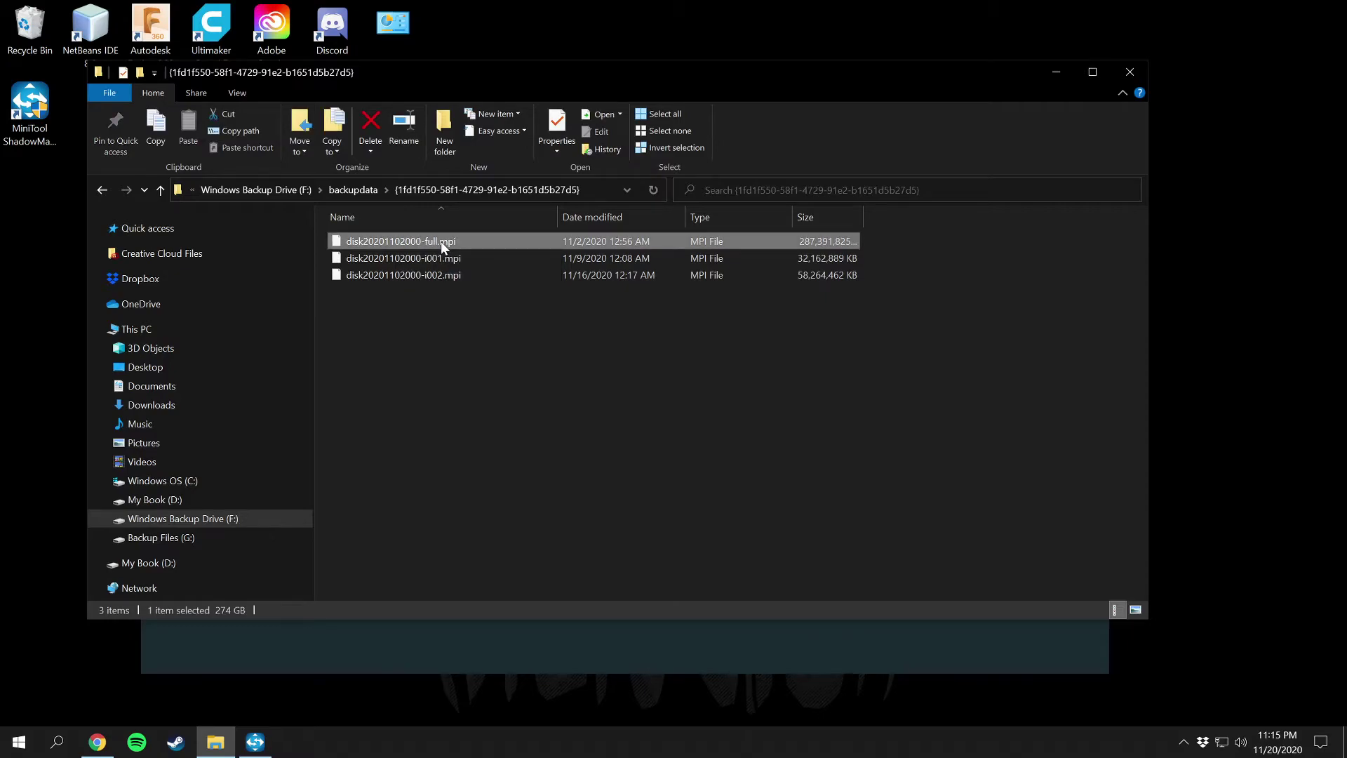
left_click(435, 256)
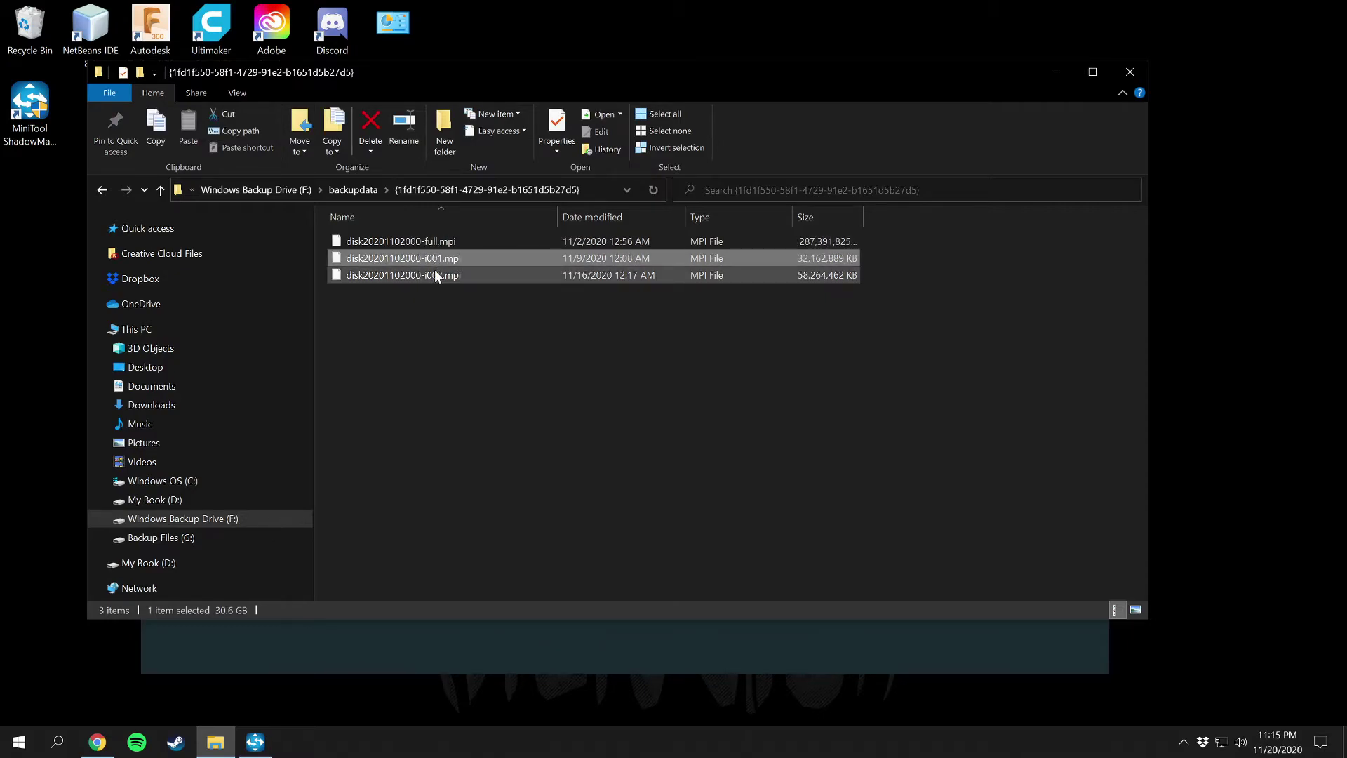
left_click(434, 269)
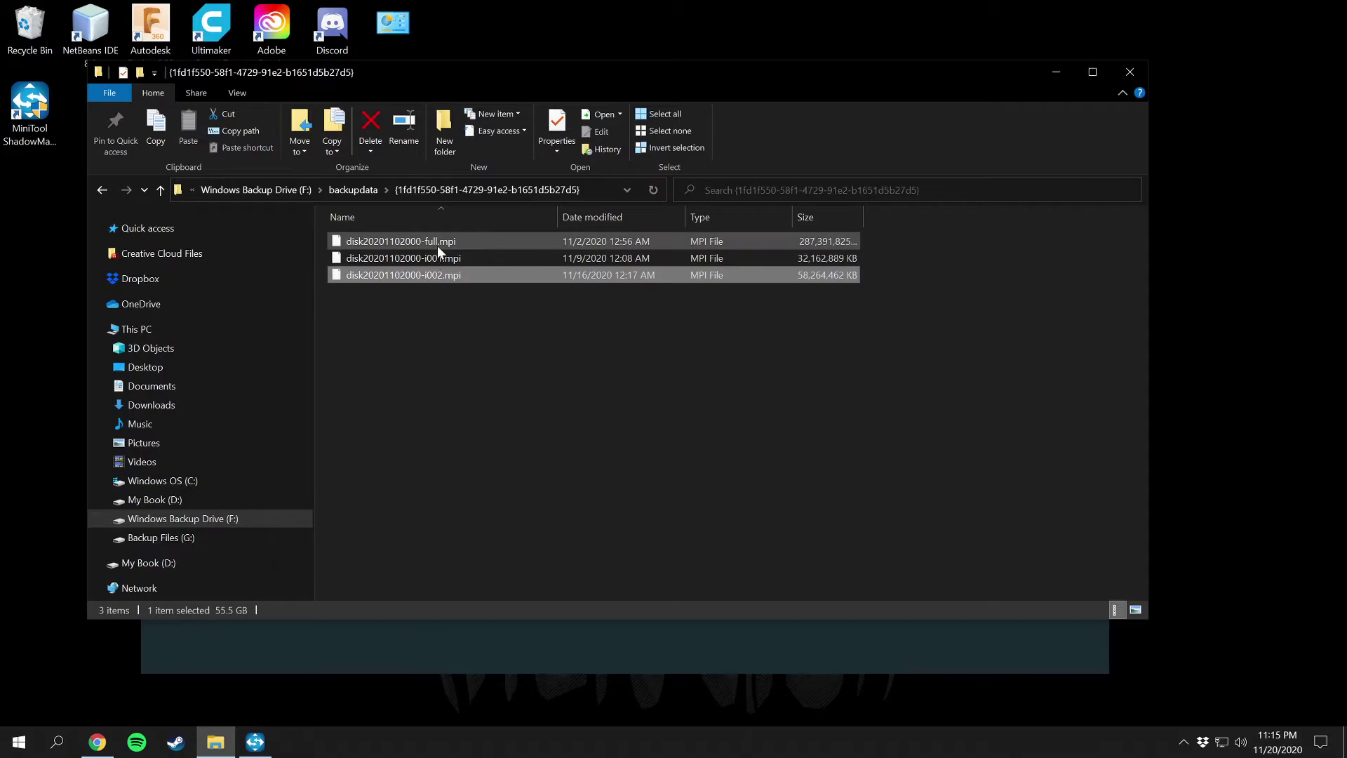
left_click(436, 241)
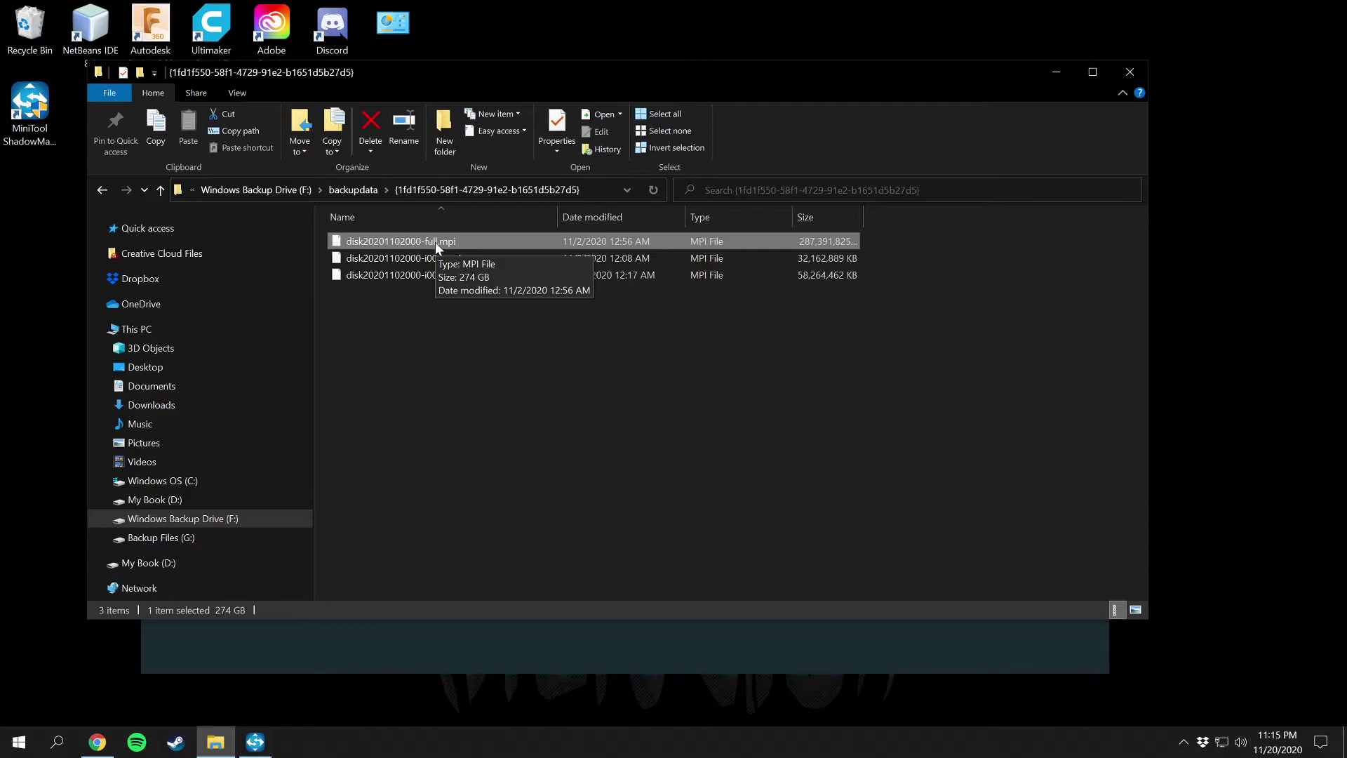
left_click(435, 257)
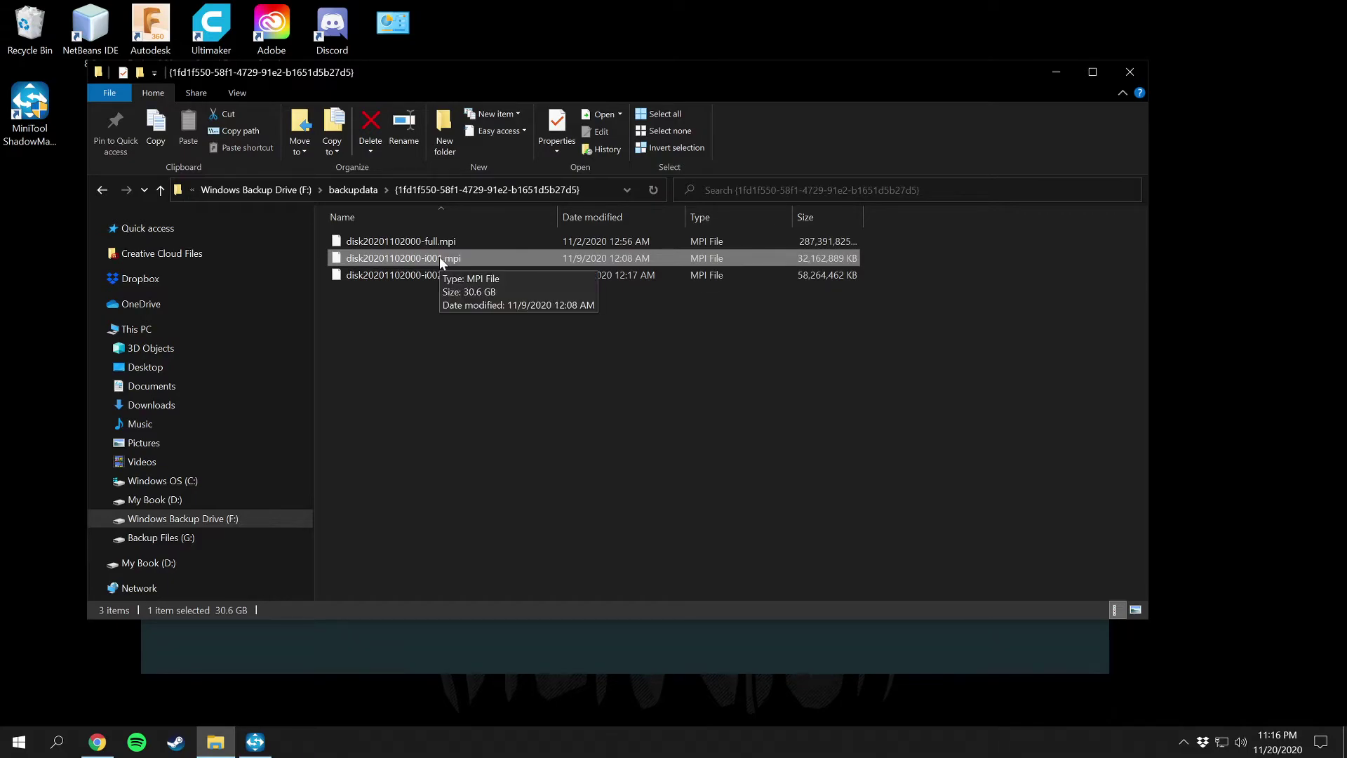
left_click(428, 281)
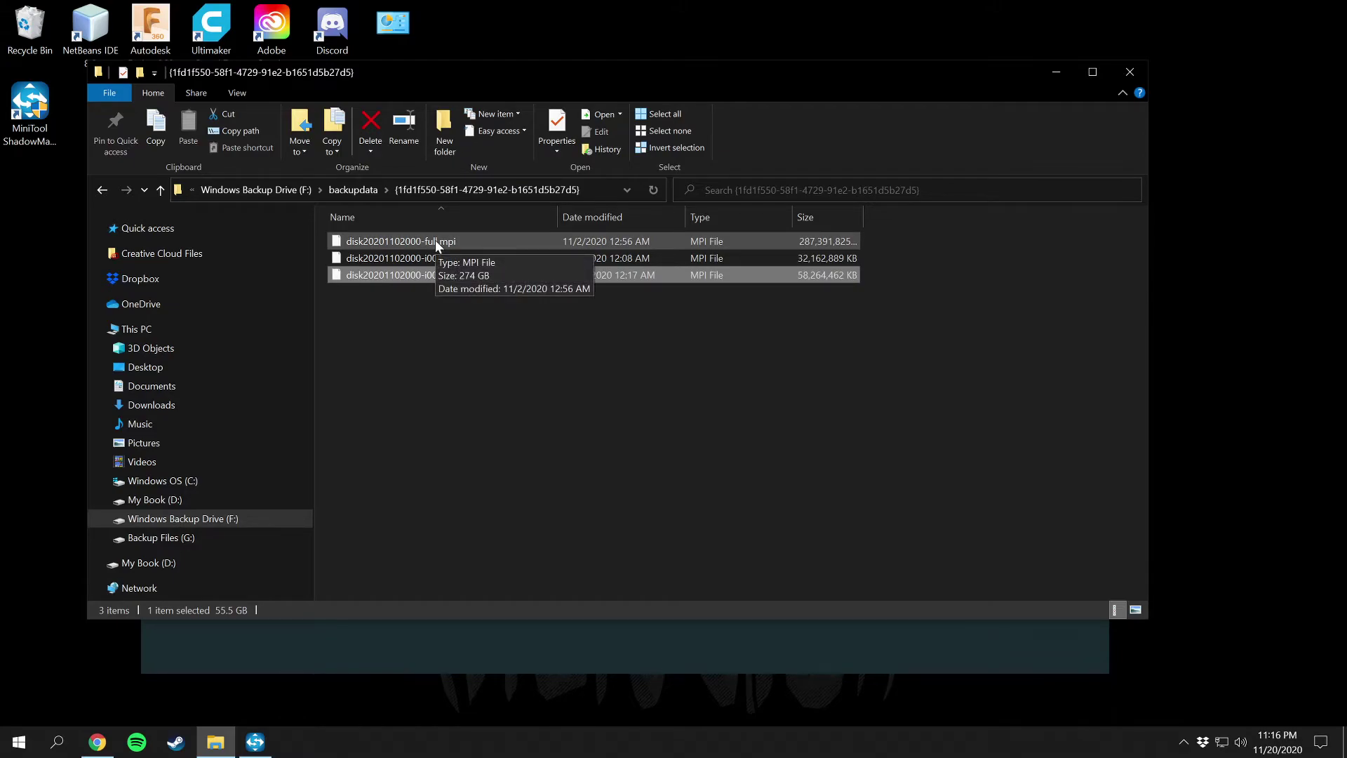
left_click(1128, 73)
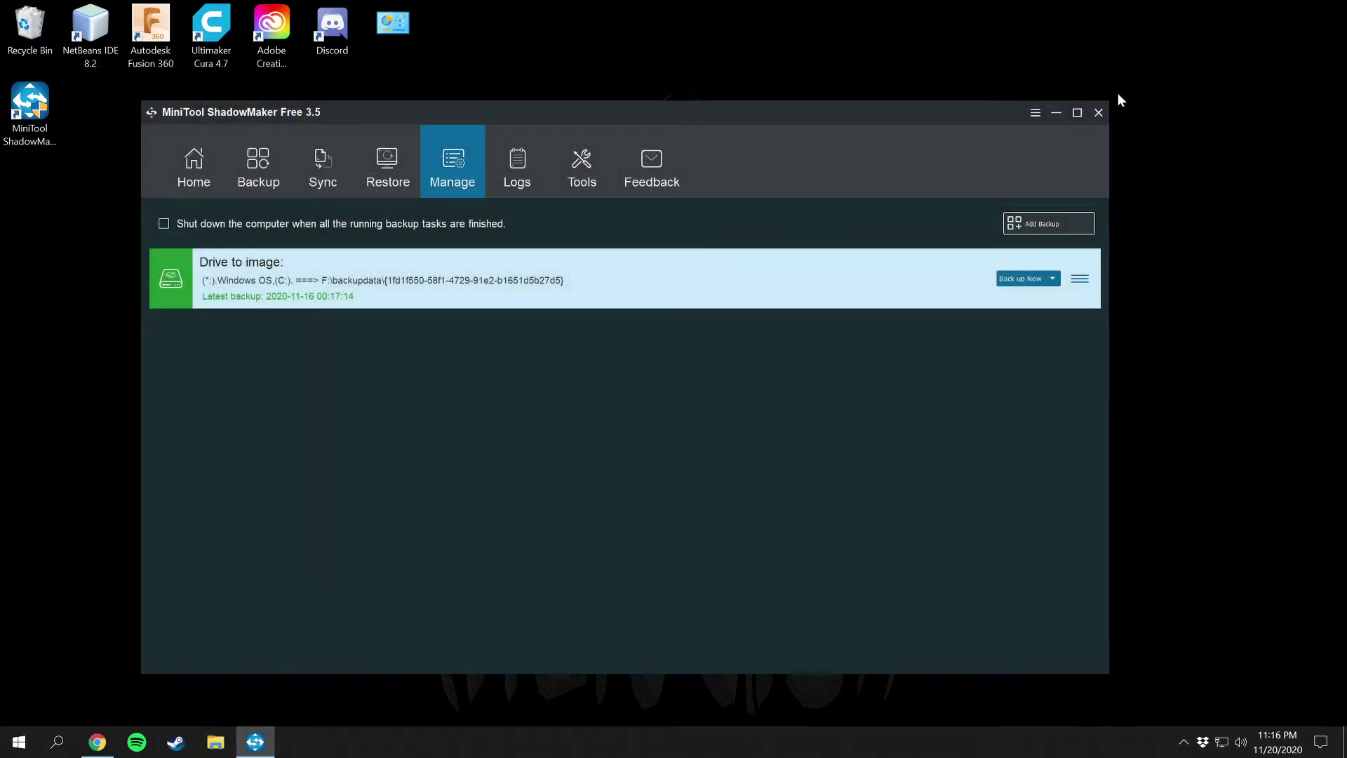
Step: Start verifying the 11/2/2020 12:00 AM version of the drive image backup in an enlarged wizard
left_click(1079, 278)
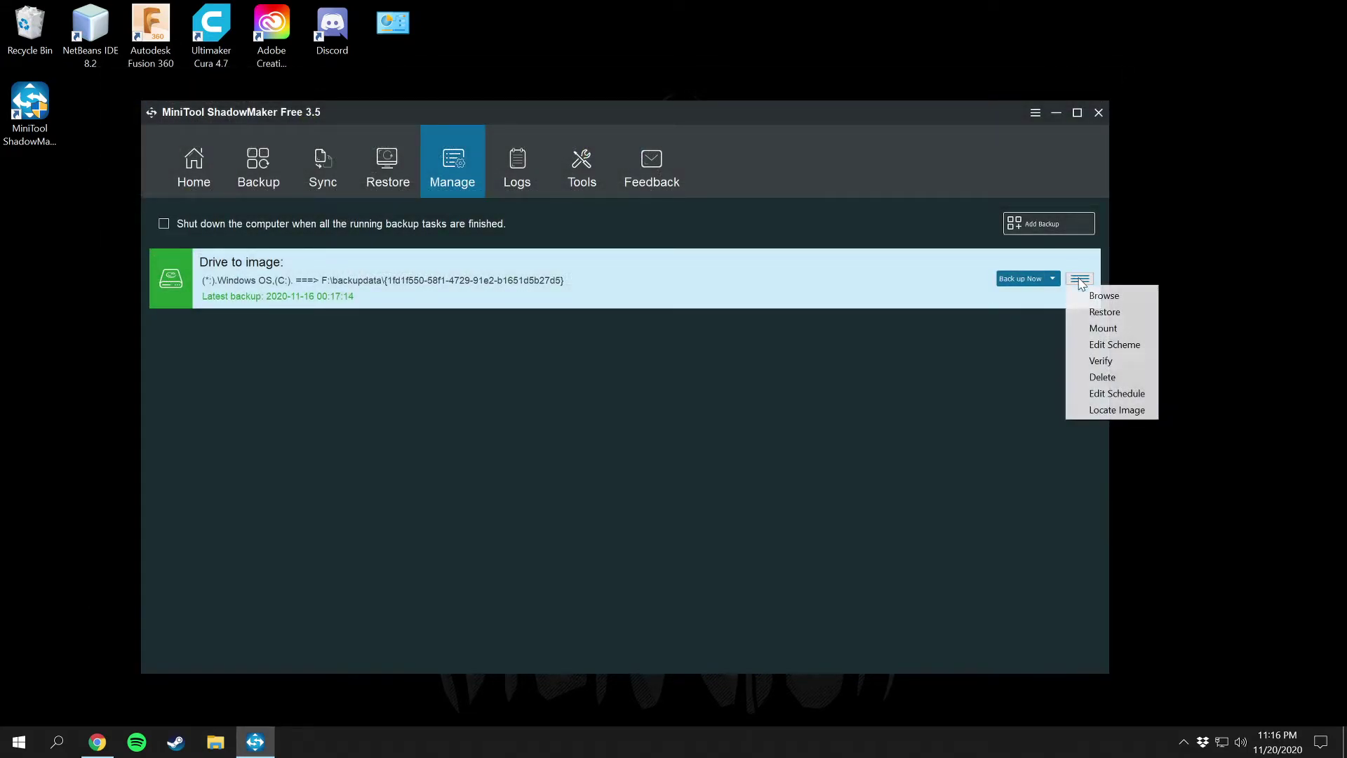
left_click(1101, 360)
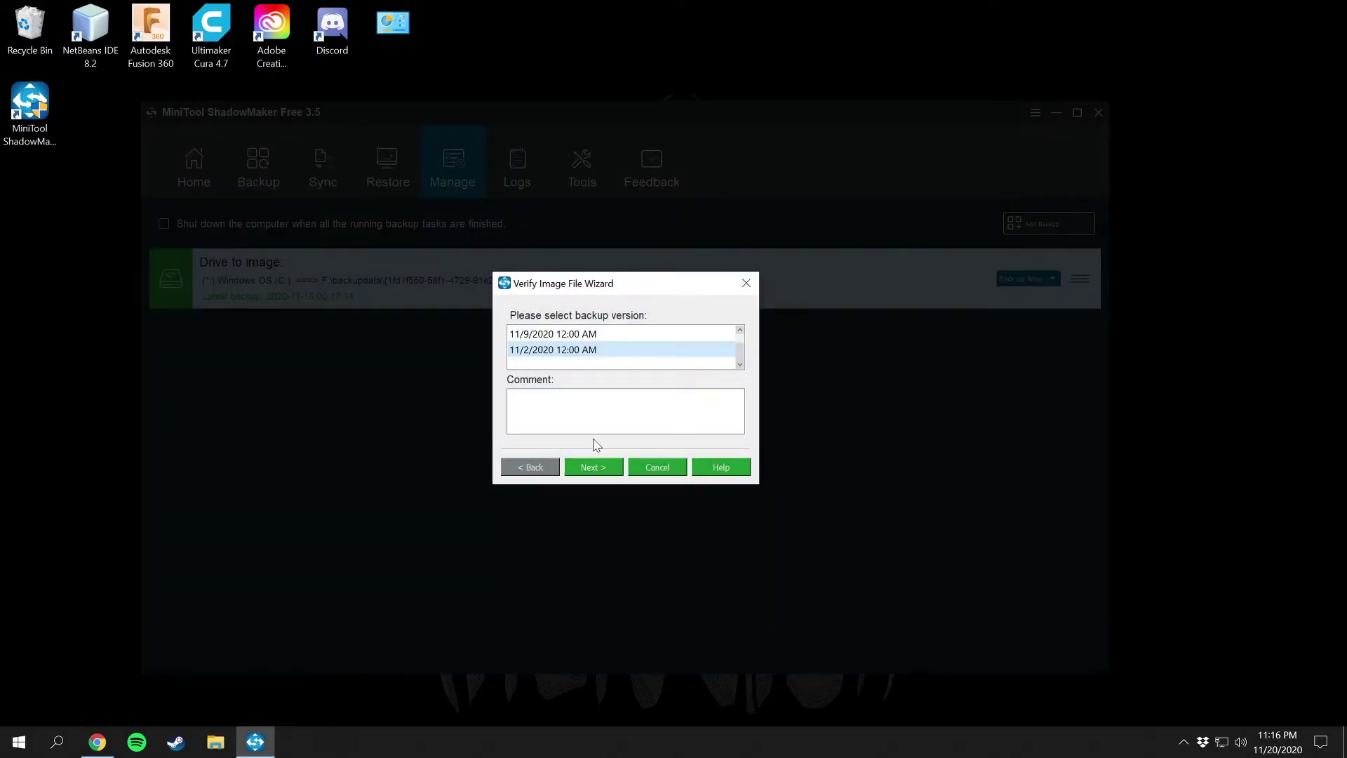
left_click_drag(492, 271, 319, 171)
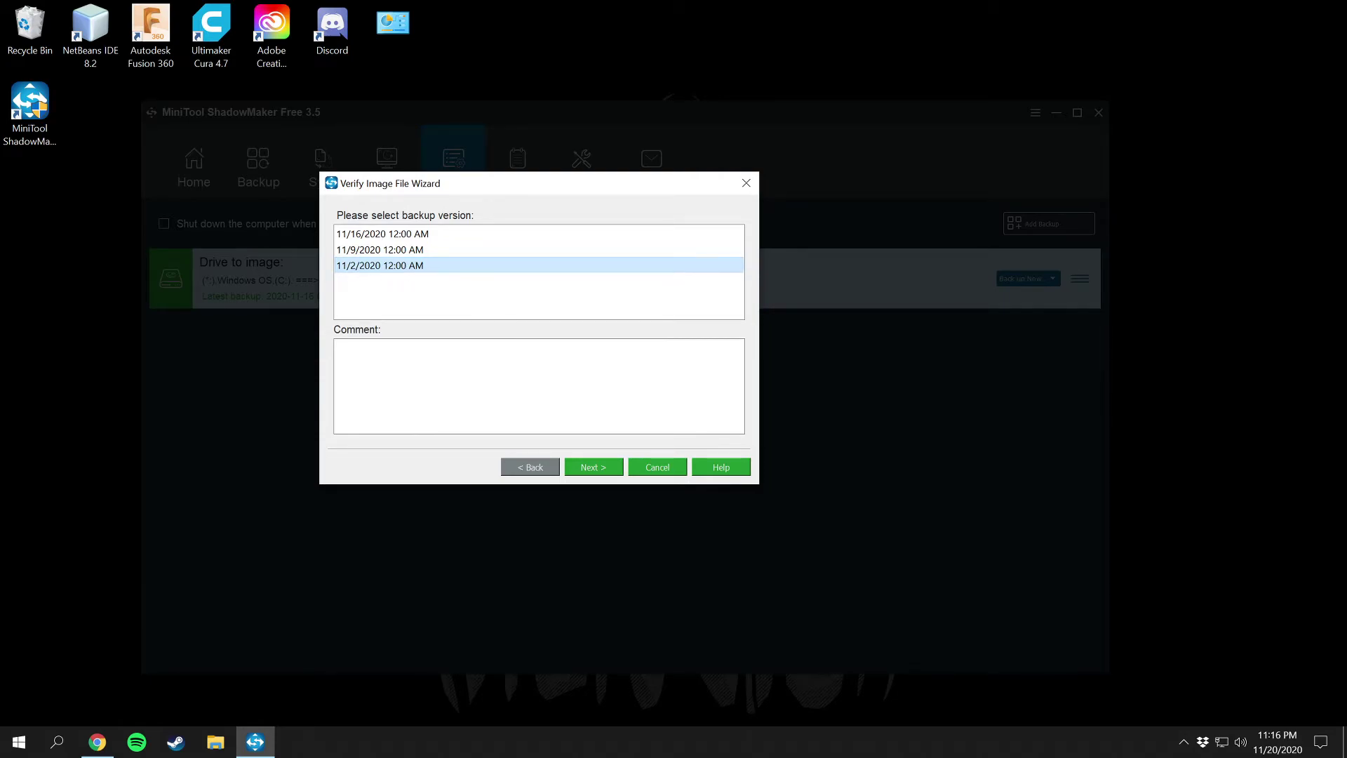
left_click(593, 468)
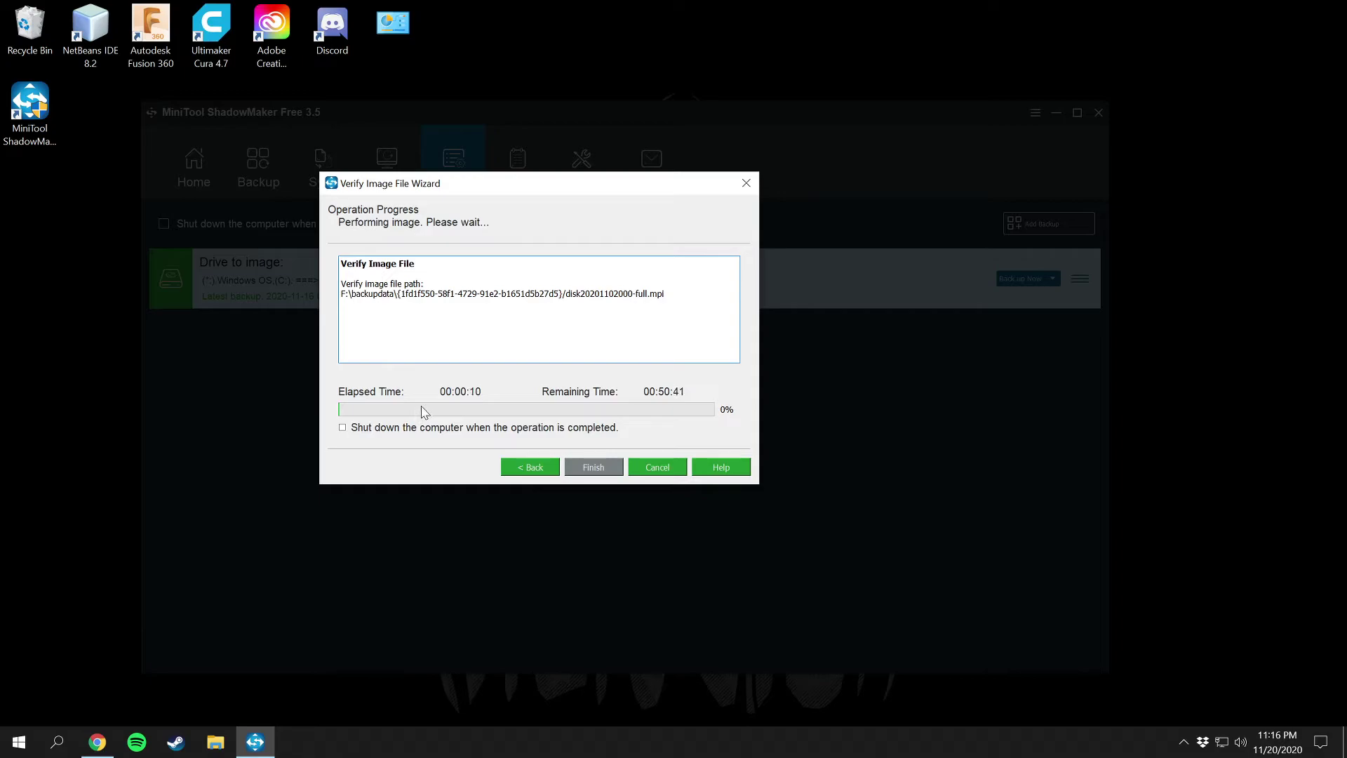
Step: Abort the running image verification and close the verification wizard
left_click(659, 472)
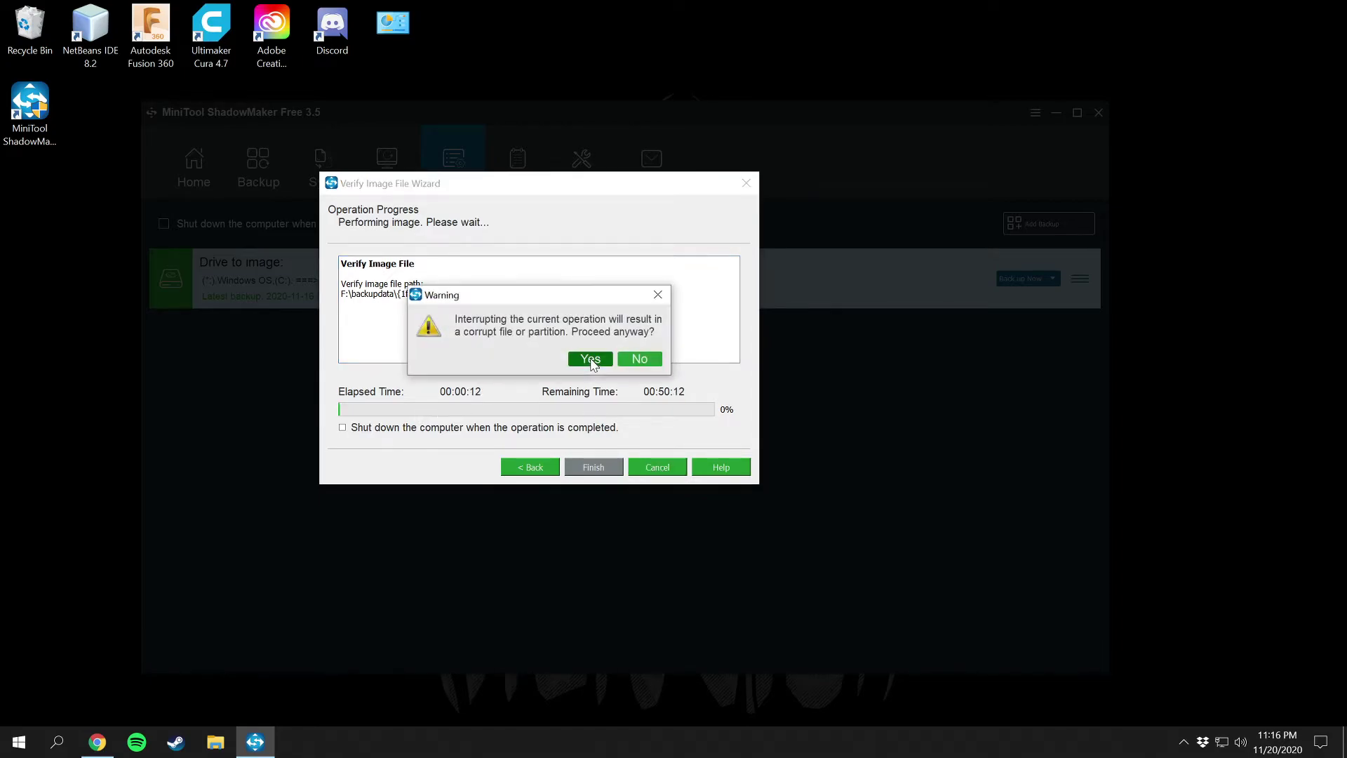
left_click(590, 359)
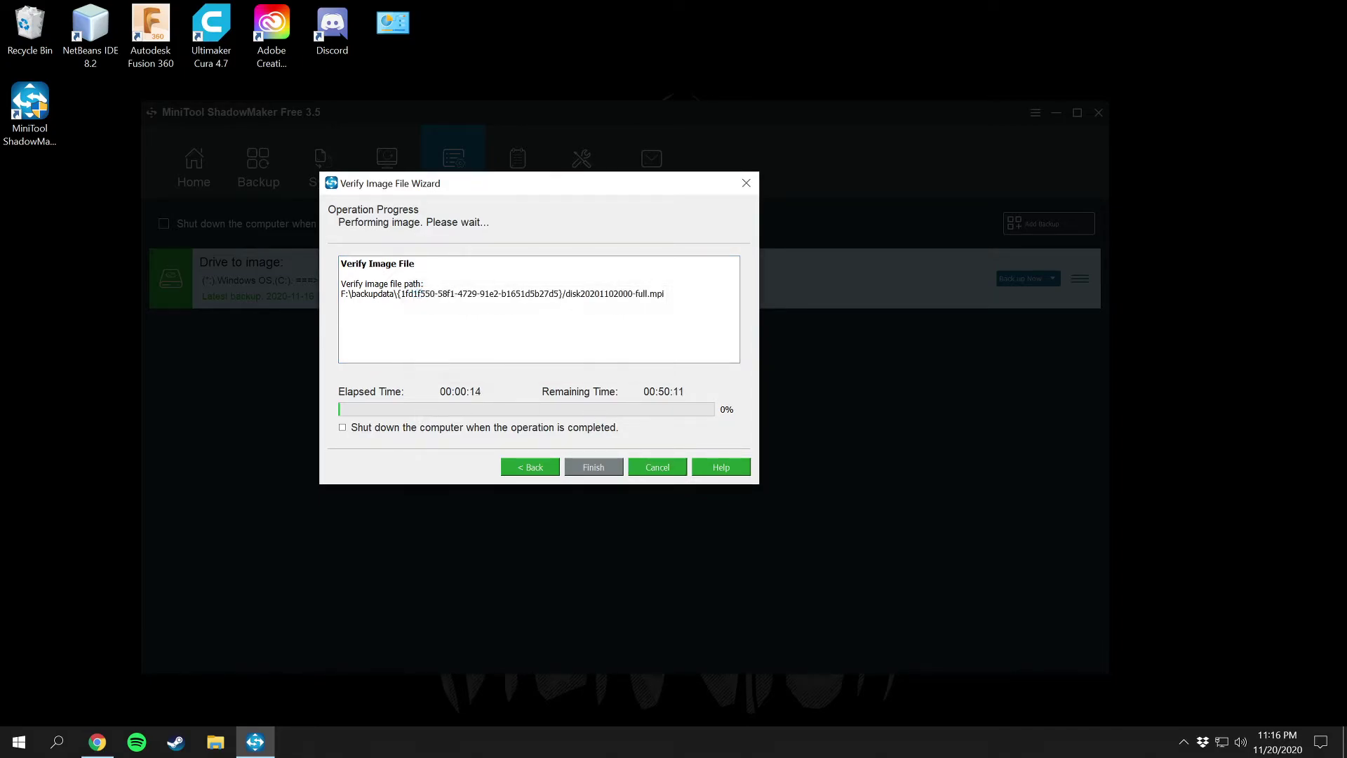
left_click(600, 354)
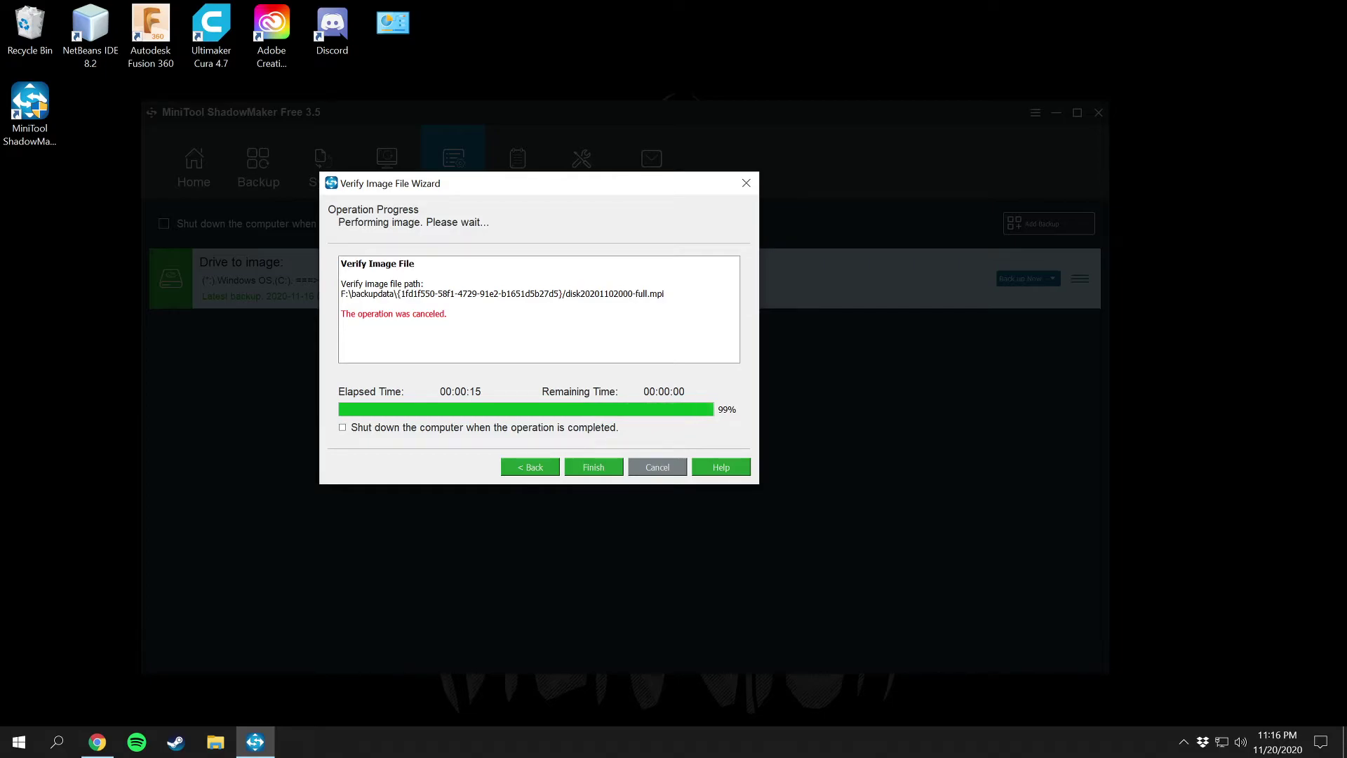
left_click(738, 187)
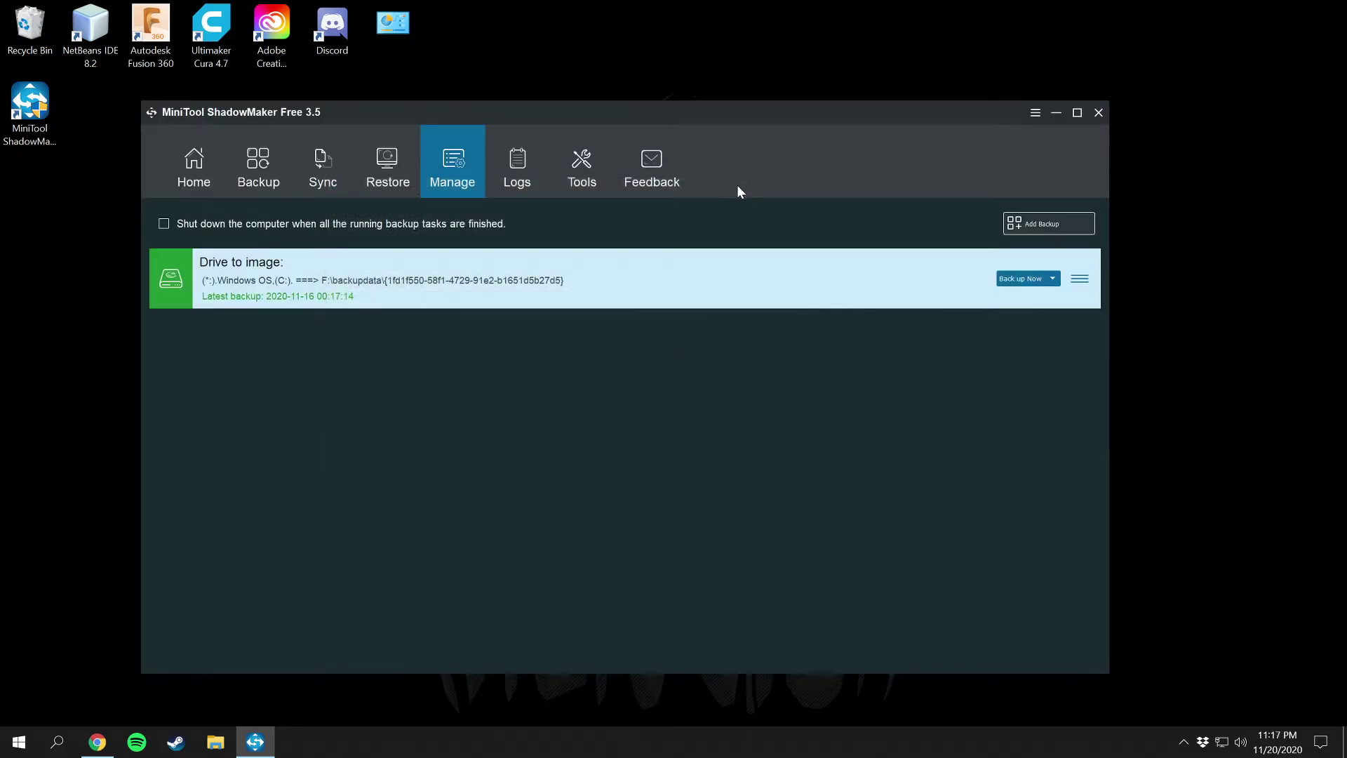
Step: Open the drive image's schedule for editing, try the On Event schedule type, and dismiss the edition comparison
left_click(1081, 280)
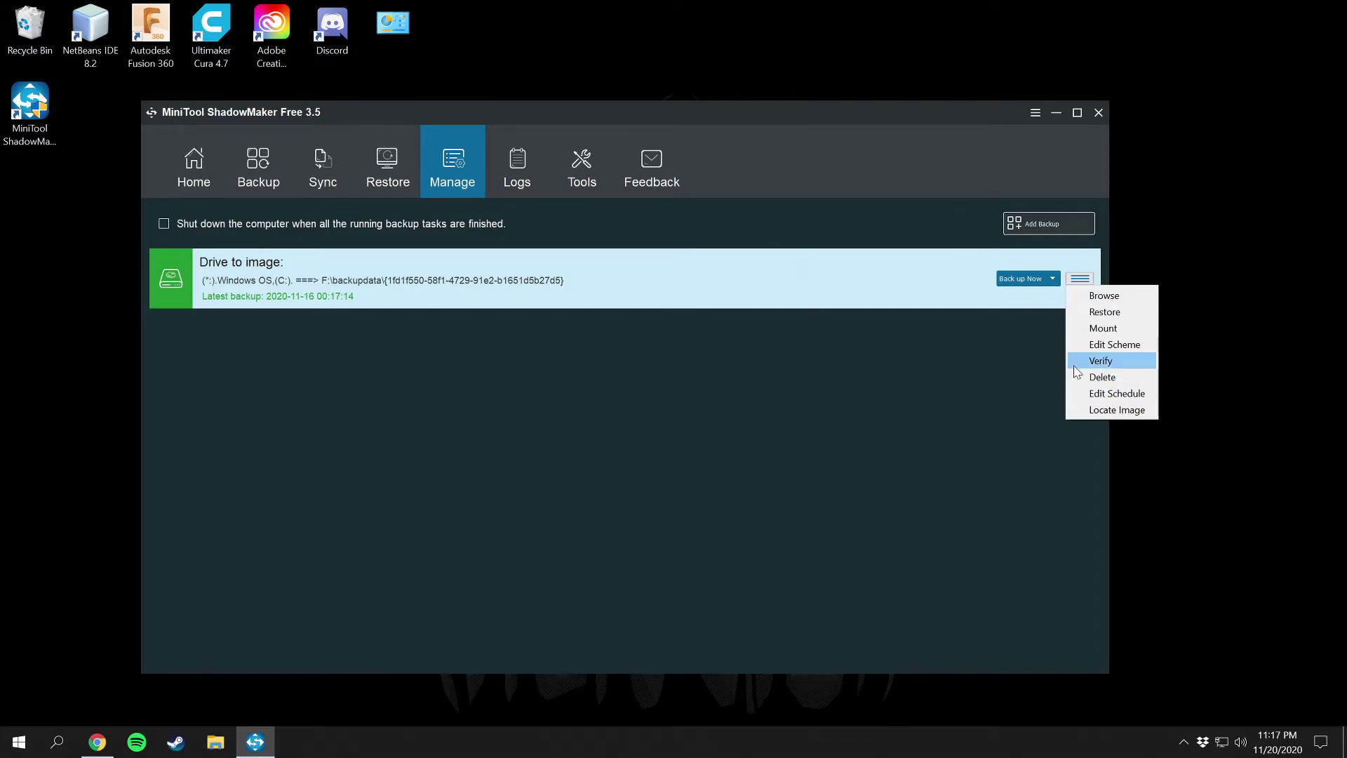
left_click(1109, 393)
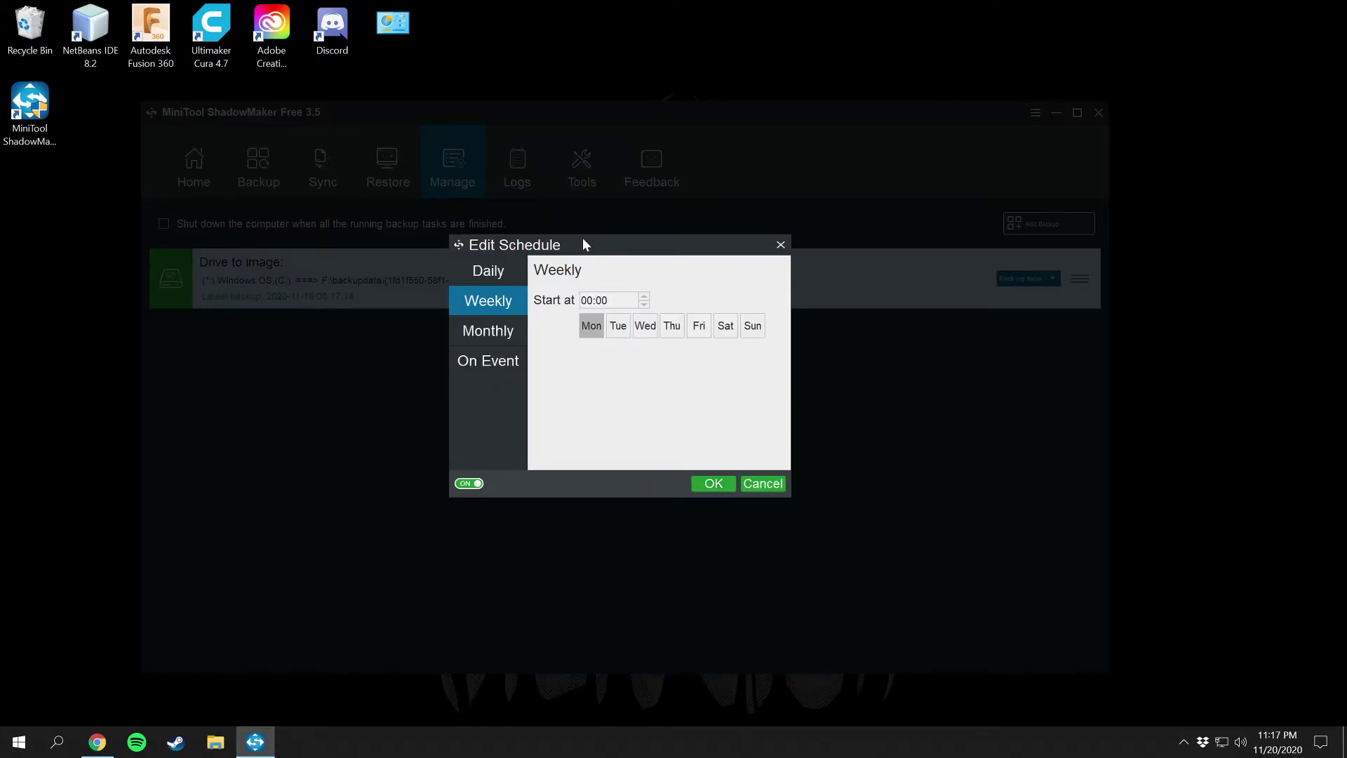
left_click_drag(584, 244, 541, 238)
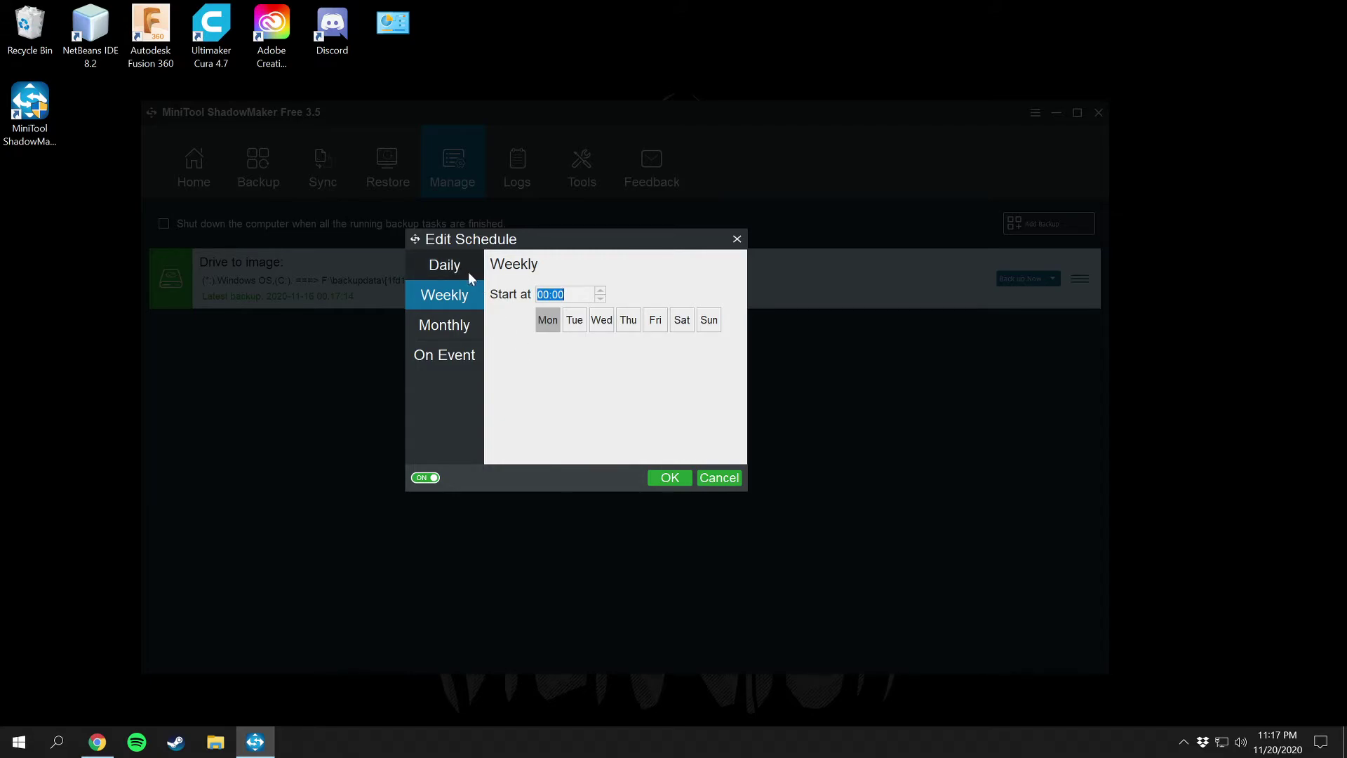
left_click(452, 359)
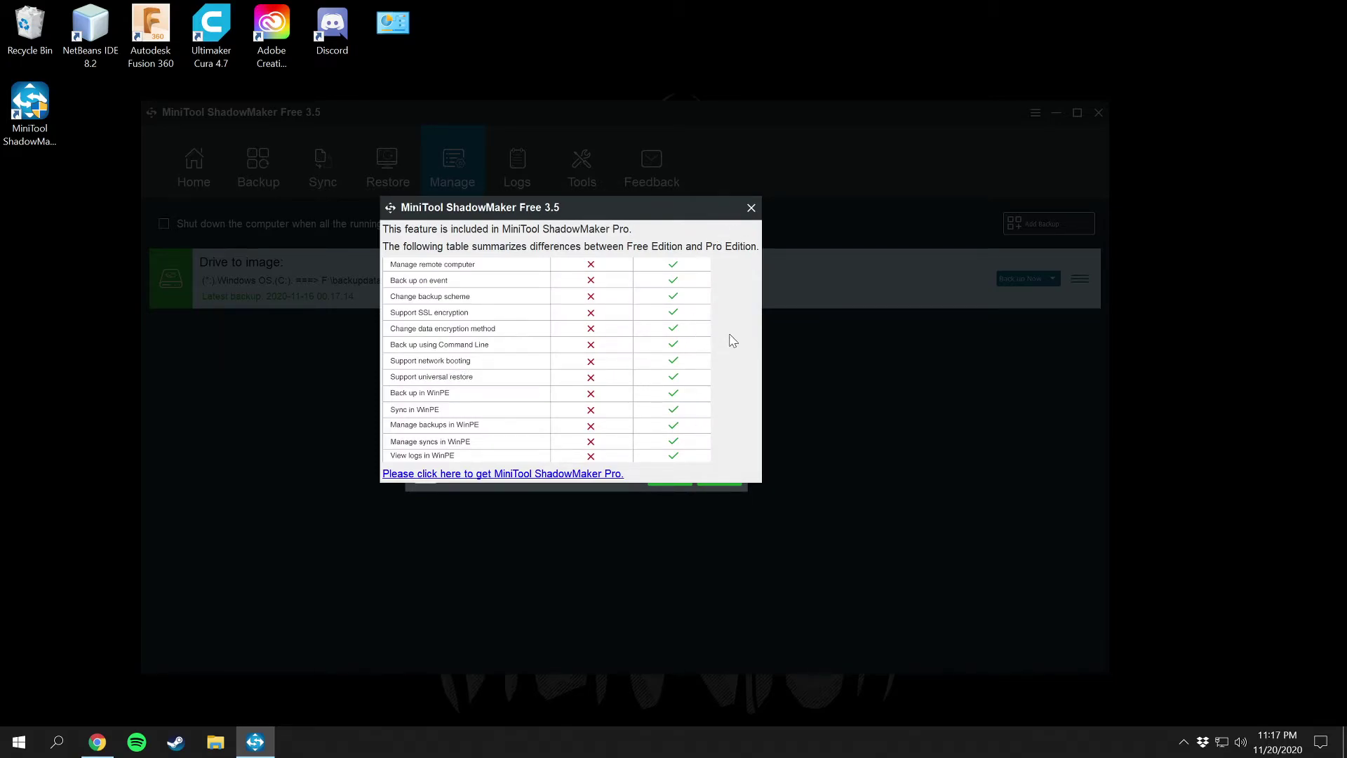
left_click(751, 206)
Step: Review the Daily, Monthly and Weekly schedule settings and close the schedule editor without saving
left_click(466, 263)
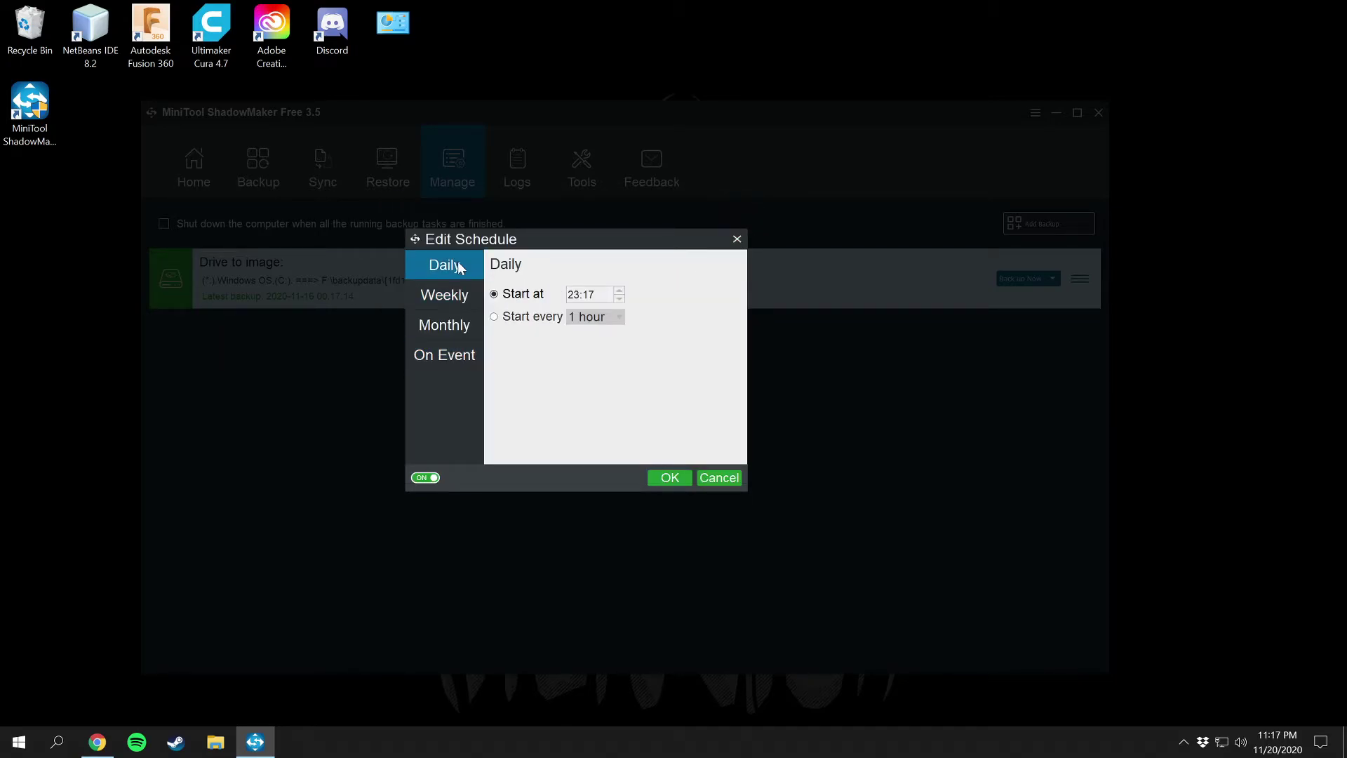
left_click(460, 299)
left_click(458, 327)
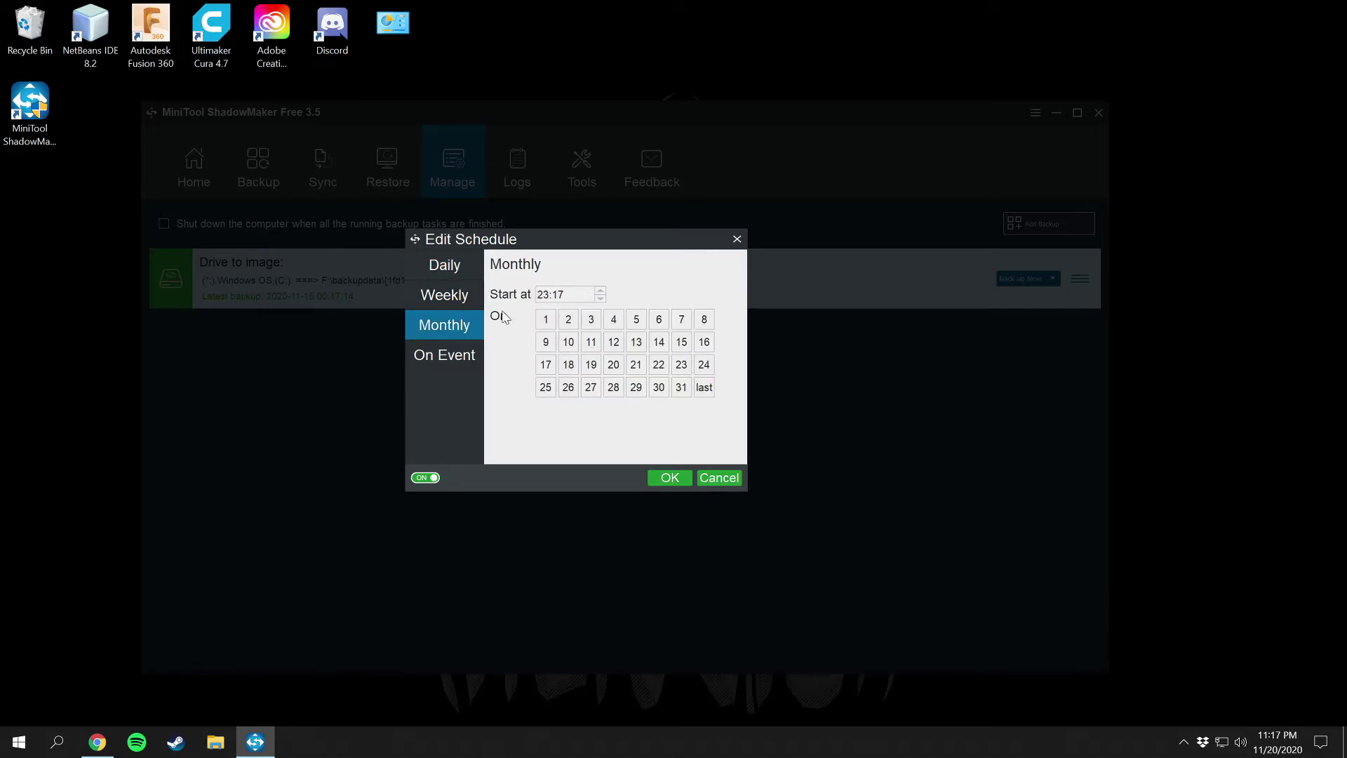
left_click(449, 297)
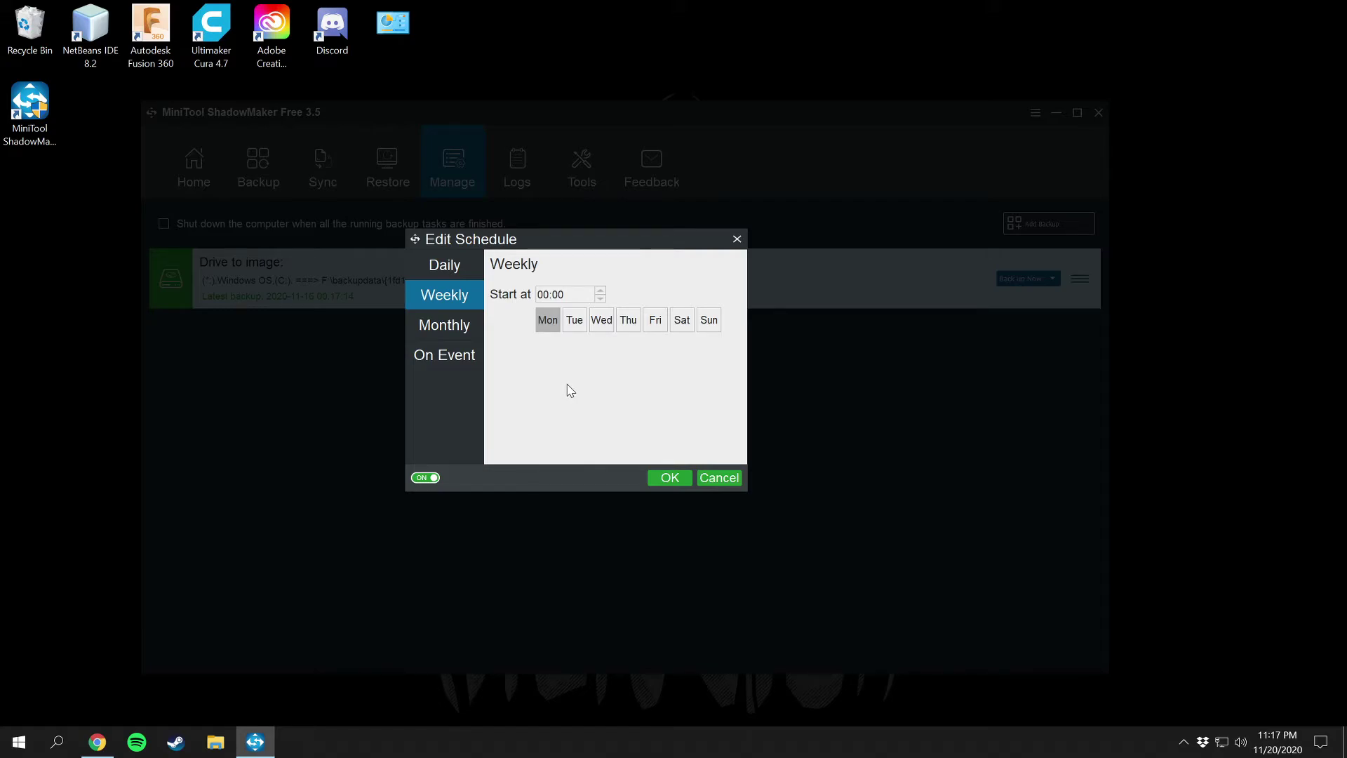
left_click(738, 239)
Step: Locate the drive image's files in File Explorer, examine the full and incremental .mpi files, and close the folder window
left_click(1078, 279)
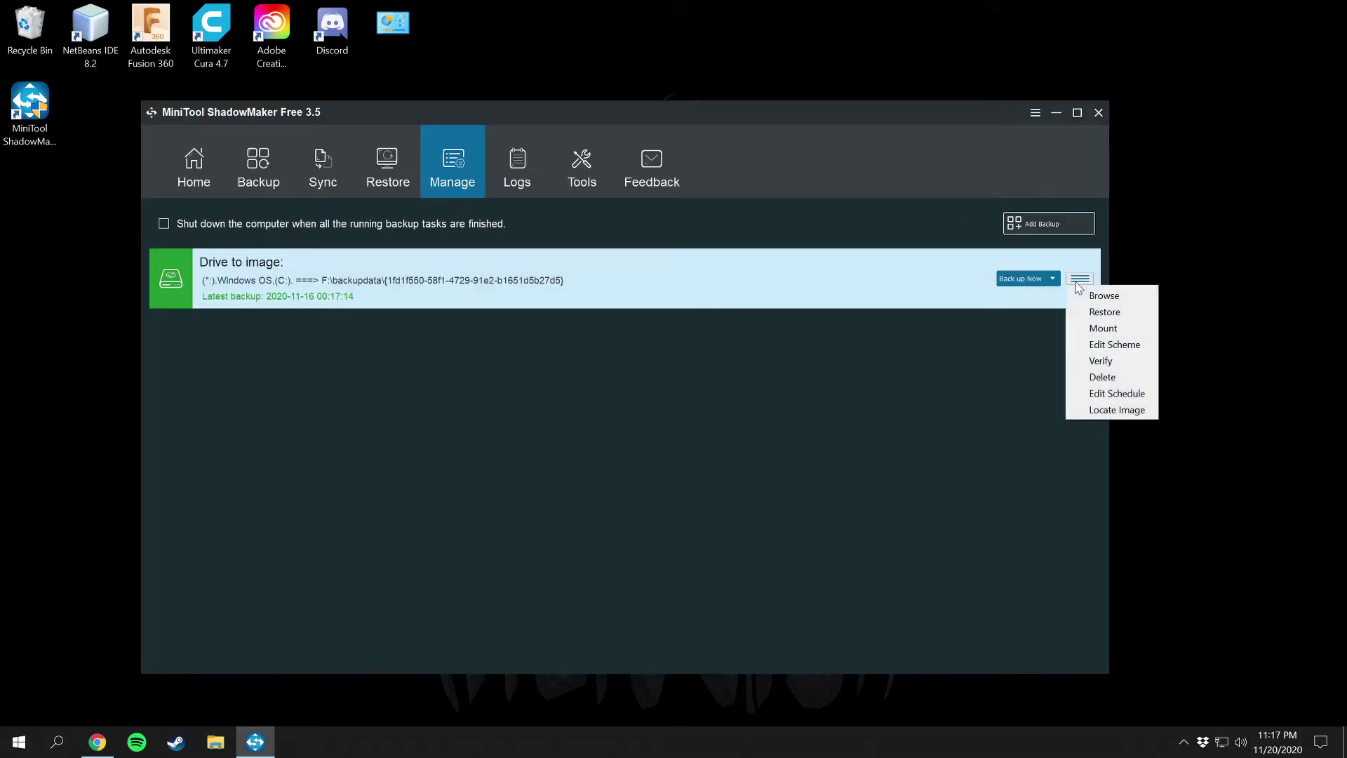
left_click(1113, 411)
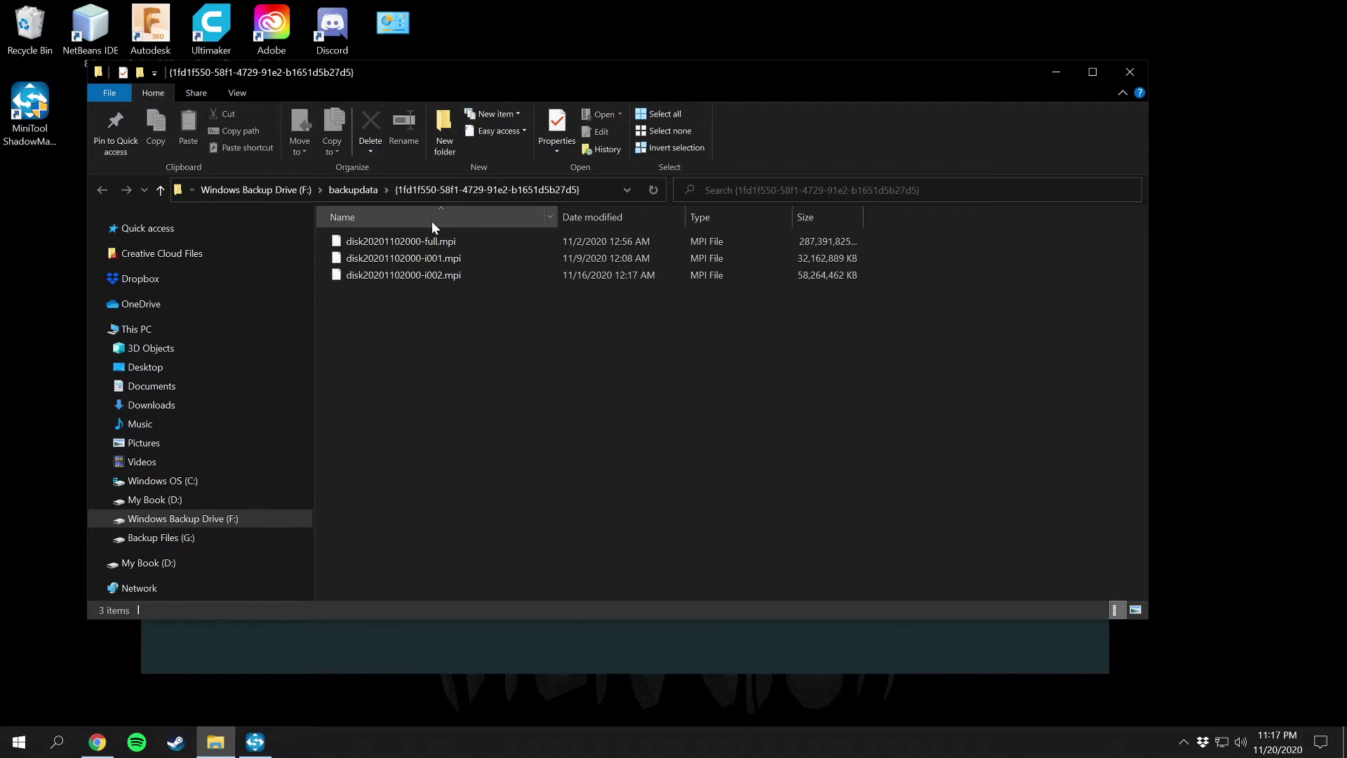
left_click(427, 275)
left_click(427, 301)
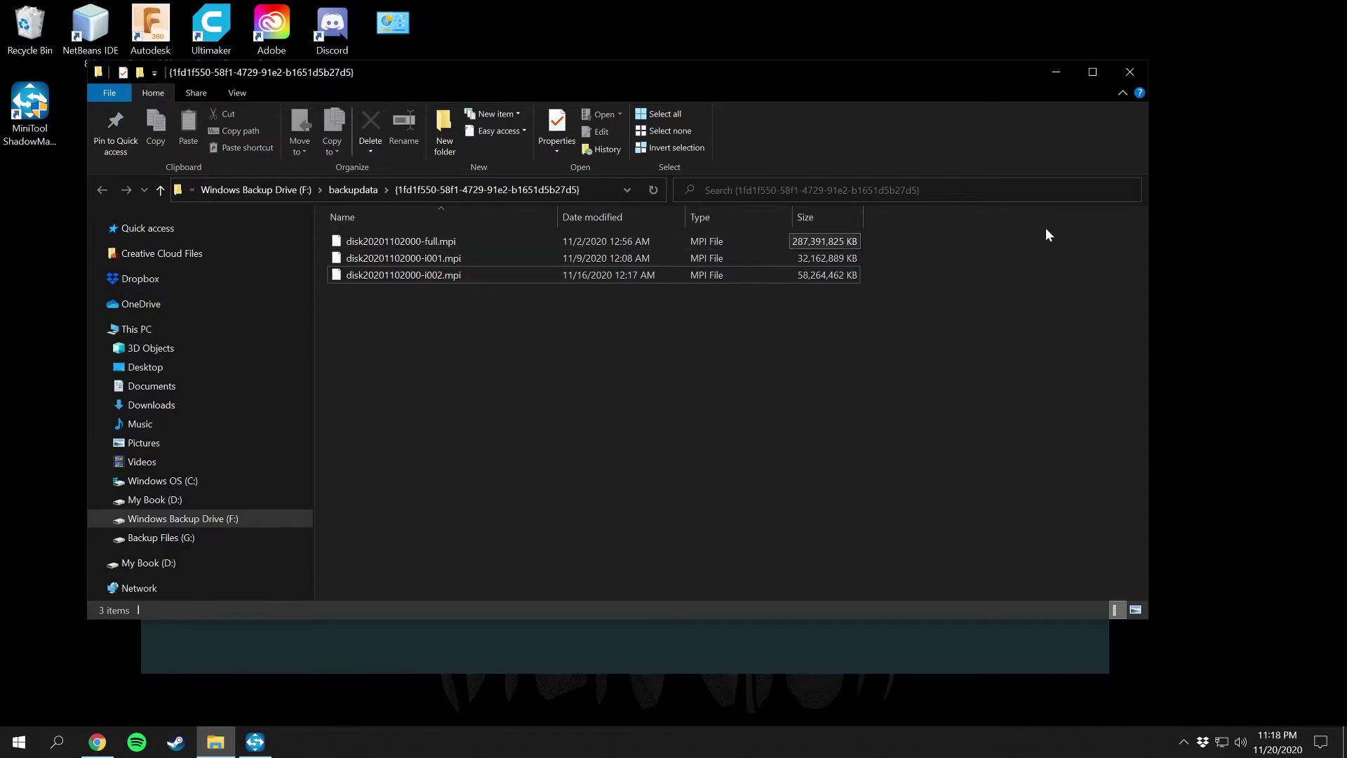
left_click(1131, 73)
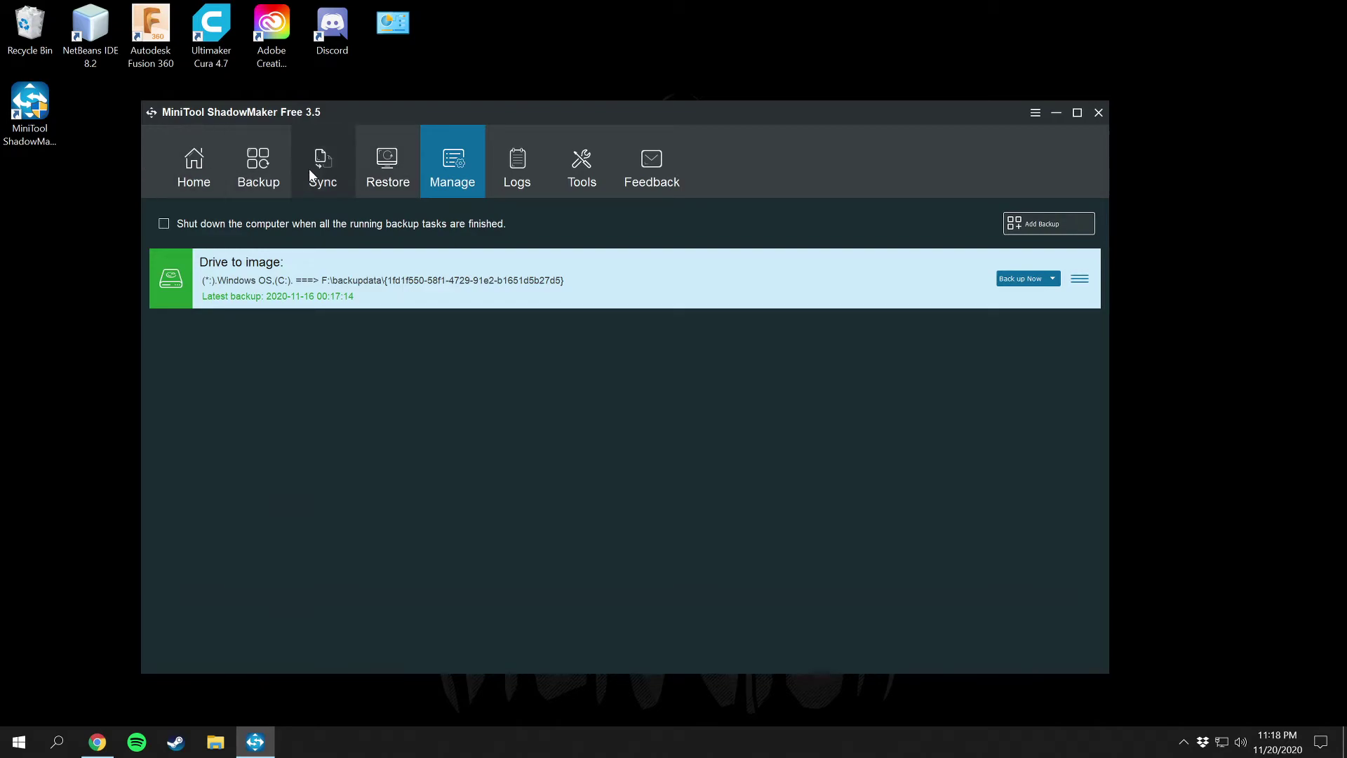
Step: Open the task execution logs and set the displayed period to Last three months
left_click(528, 169)
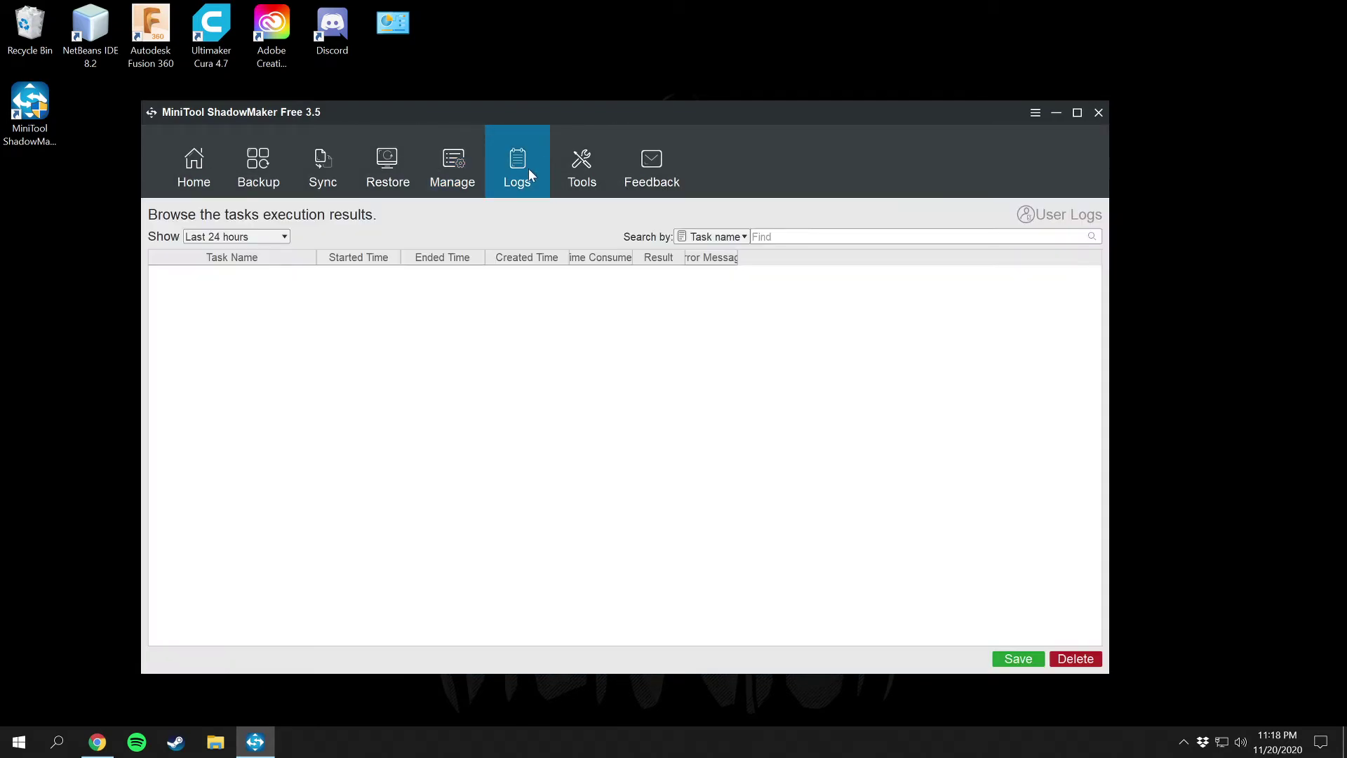
left_click(274, 236)
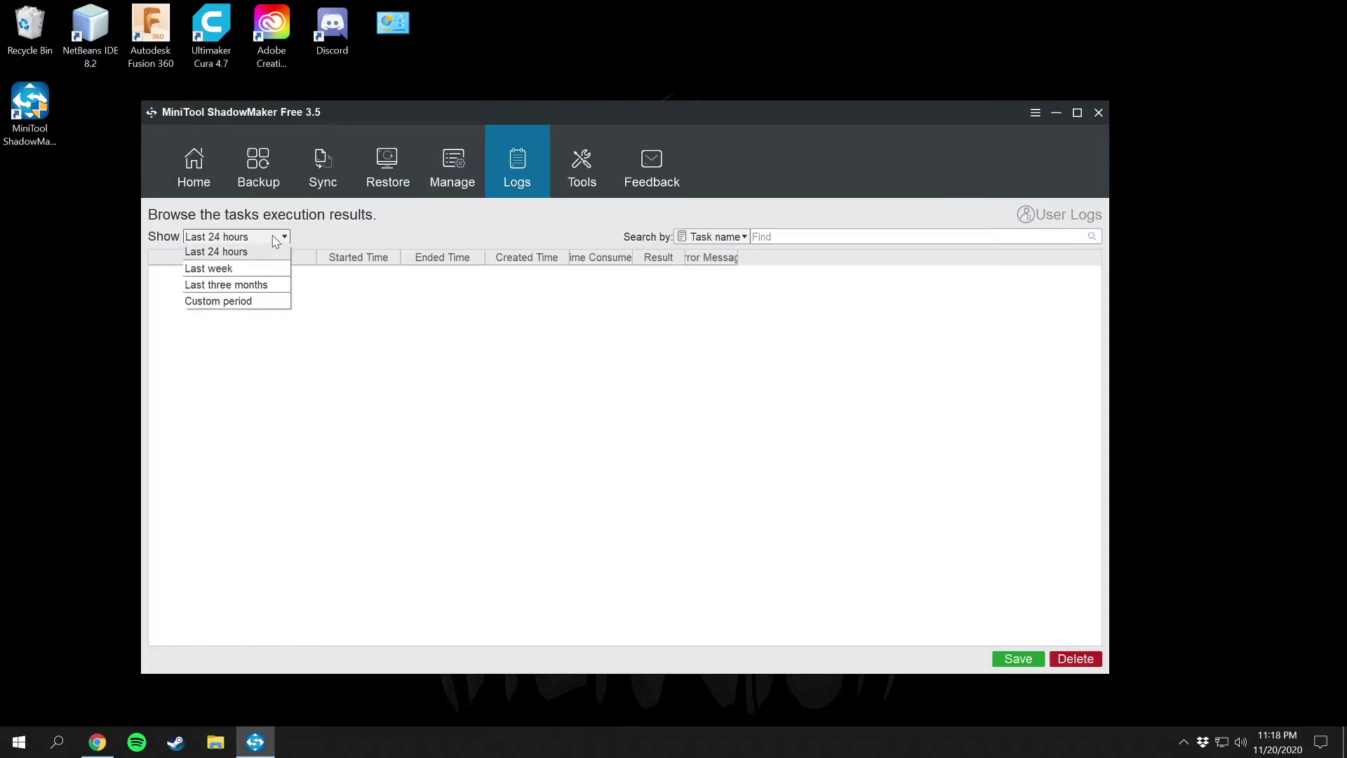
left_click(264, 268)
left_click(266, 239)
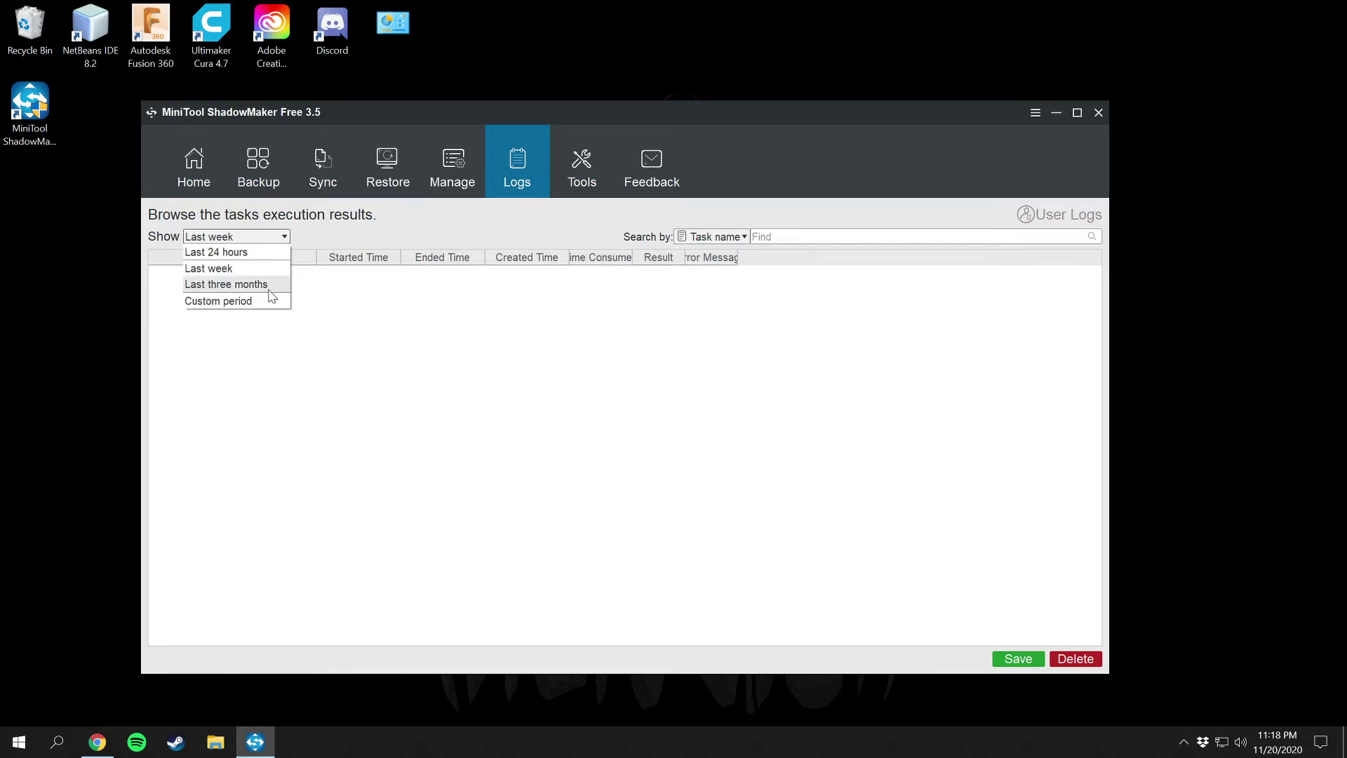
left_click(268, 288)
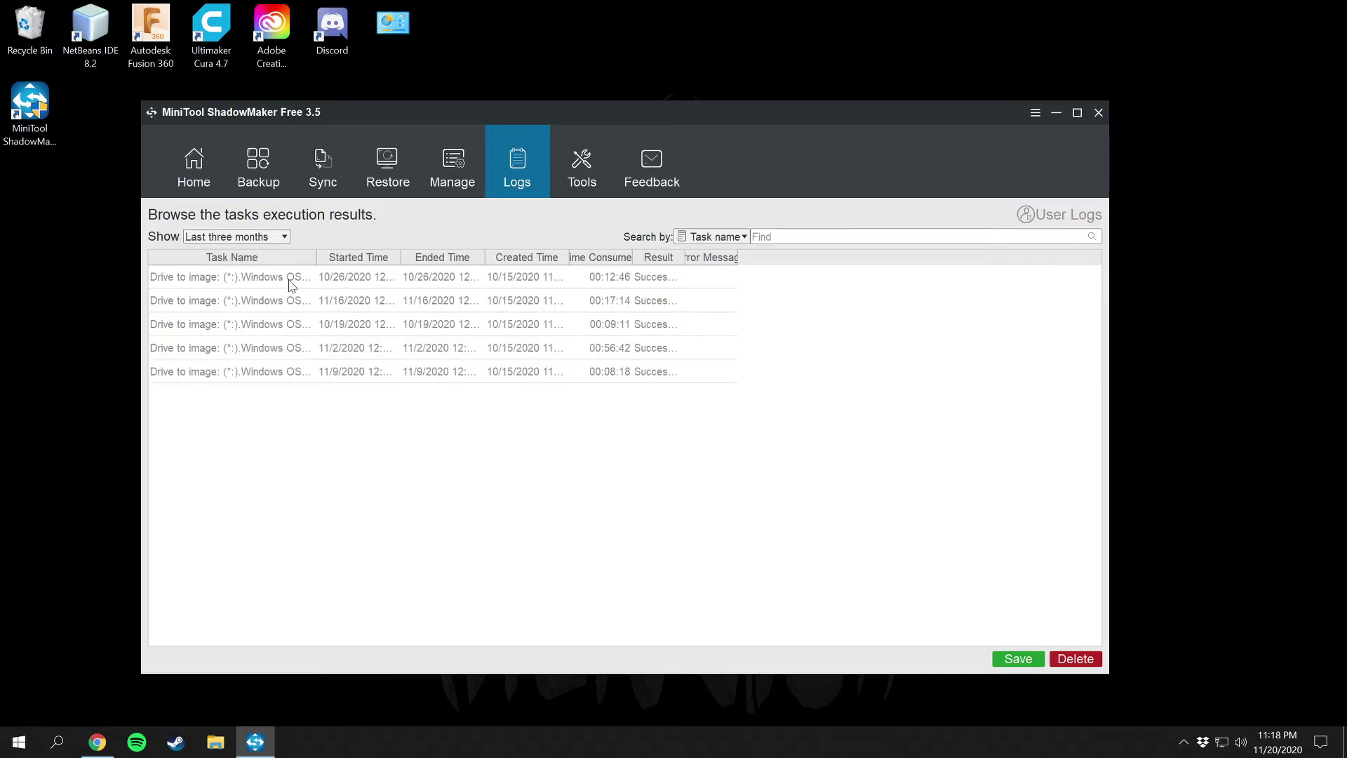
Step: Widen the Task Name and Time Consumed log columns and select the 11/2/2020 backup entry to examine its duration
left_click_drag(316, 257, 612, 270)
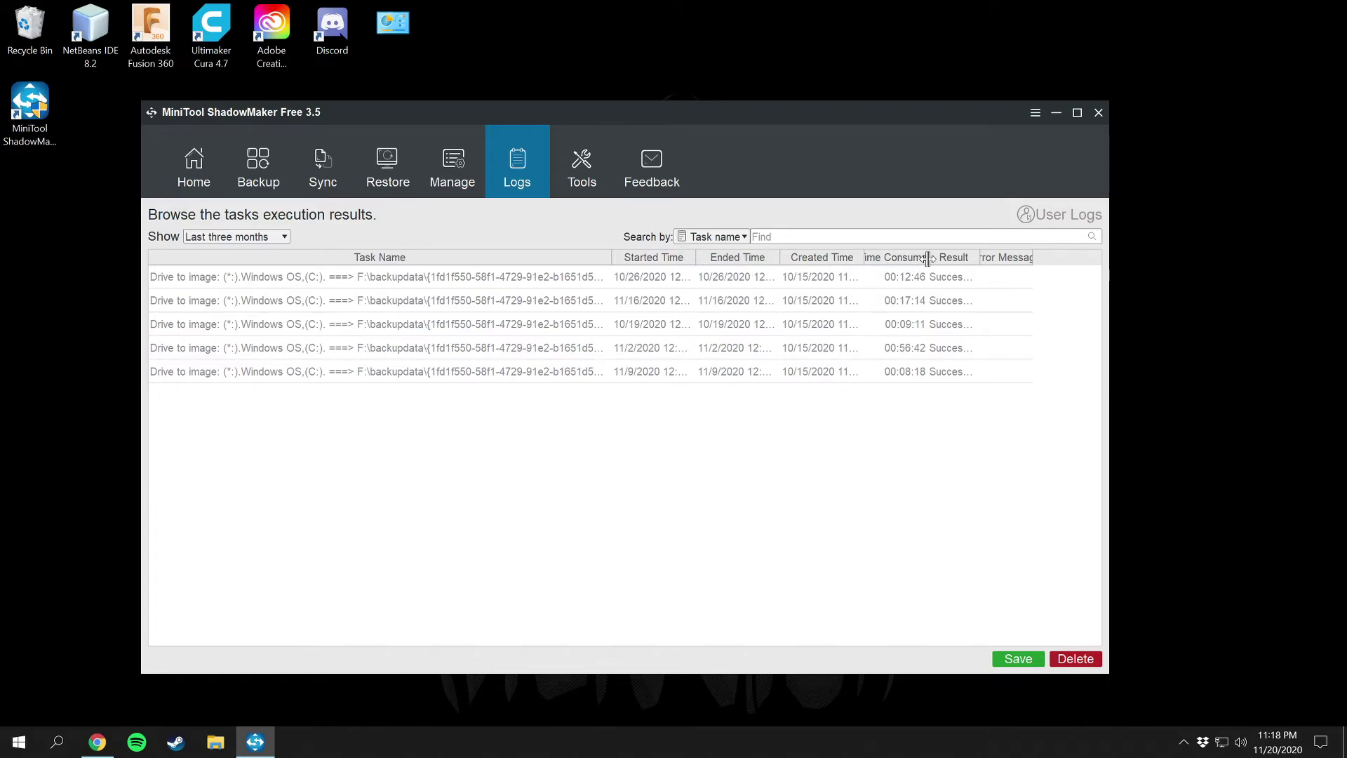
left_click_drag(927, 259, 981, 260)
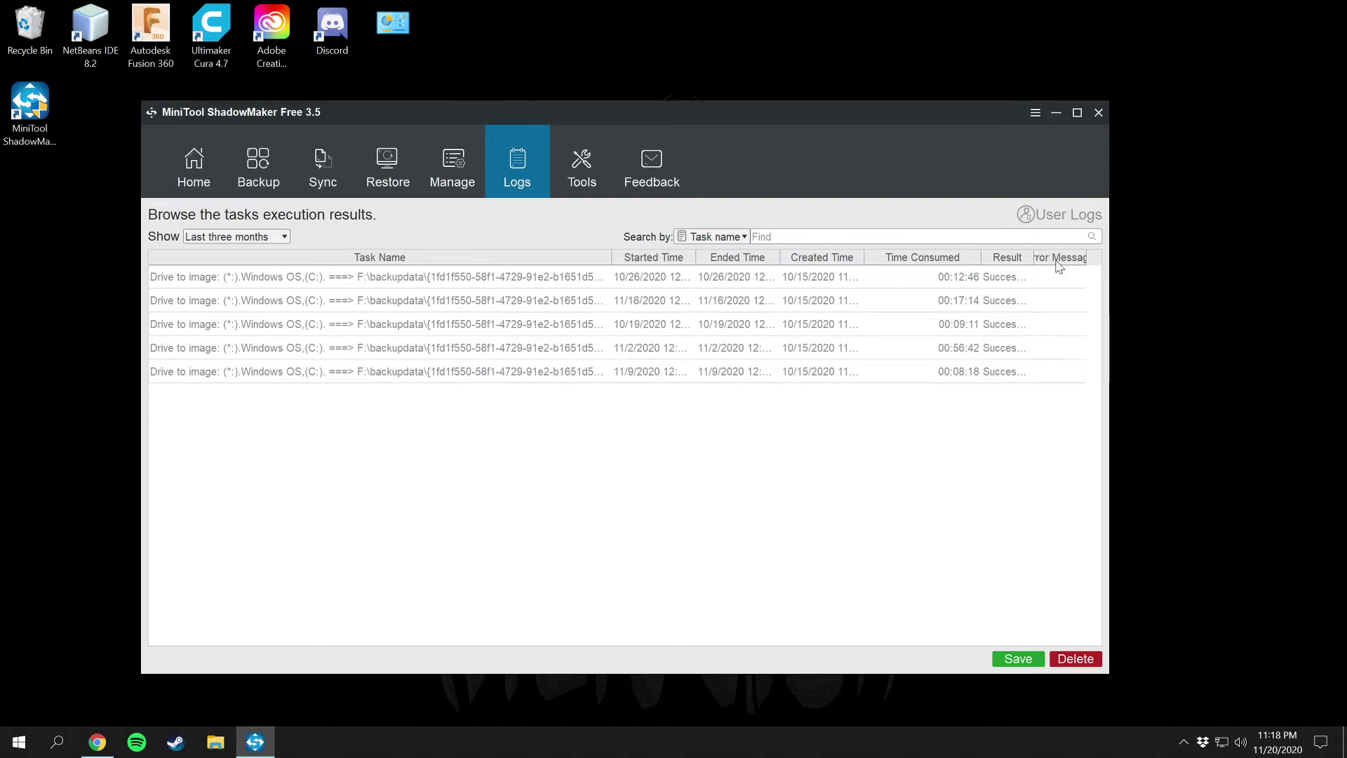
left_click(968, 349)
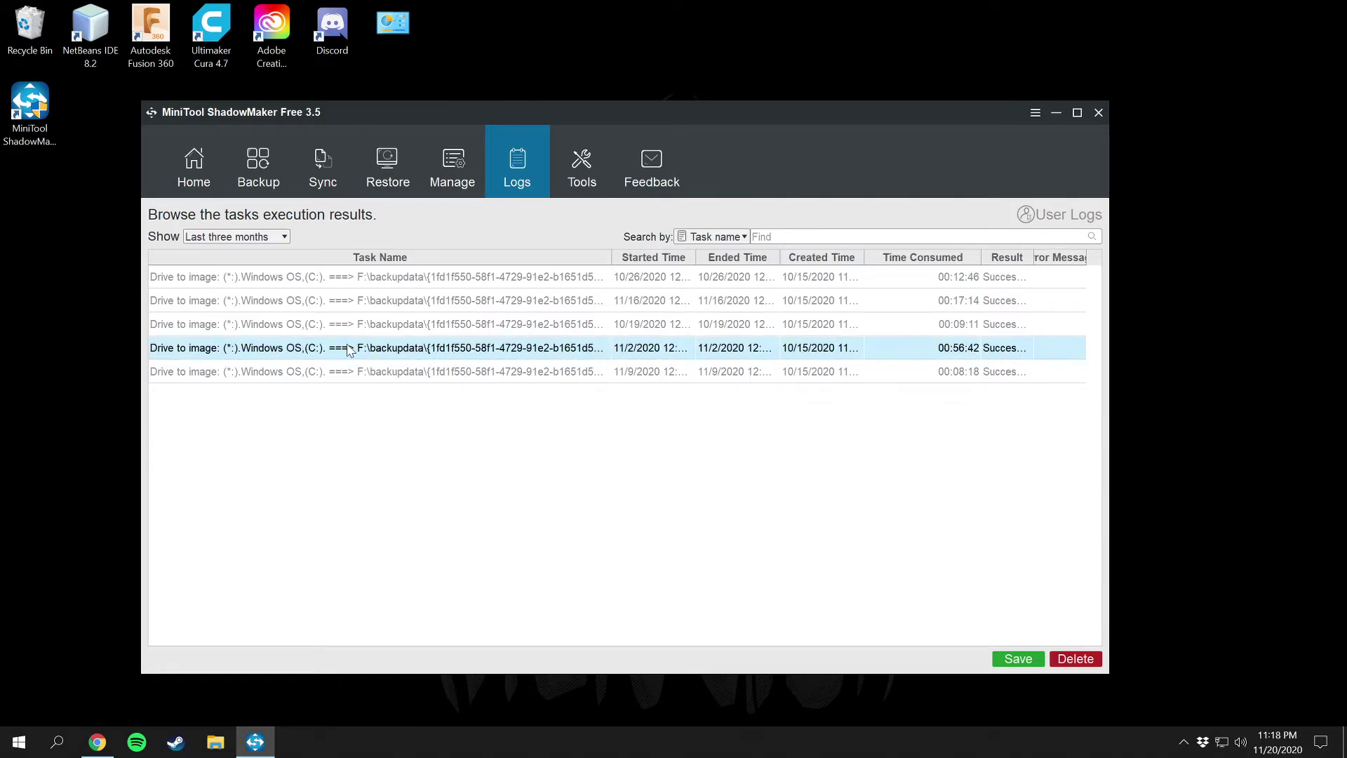
mouse_move(611, 256)
left_mouse_down()
mouse_move(722, 254)
mouse_move(621, 254)
left_mouse_up()
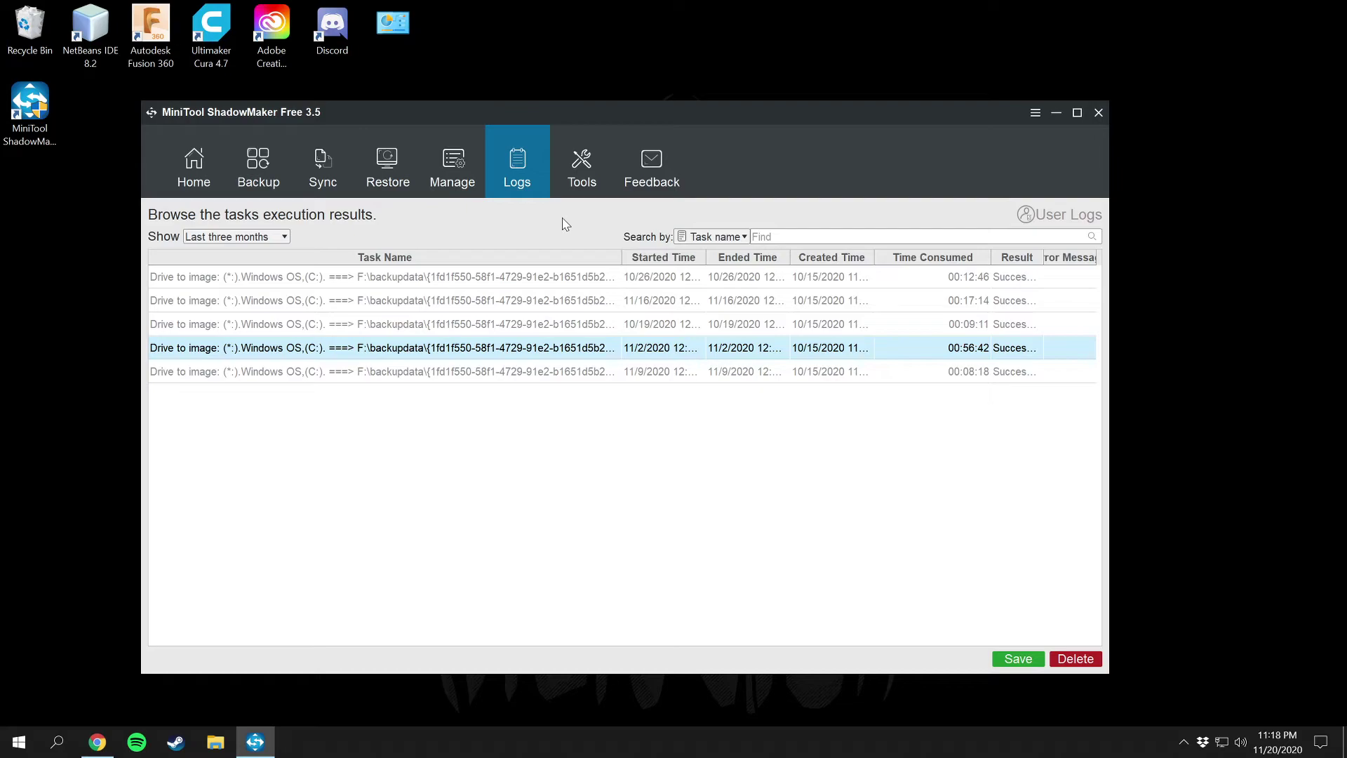
Step: View the available tools, try the PXE network booting tool, and dismiss the edition comparison
left_click(595, 170)
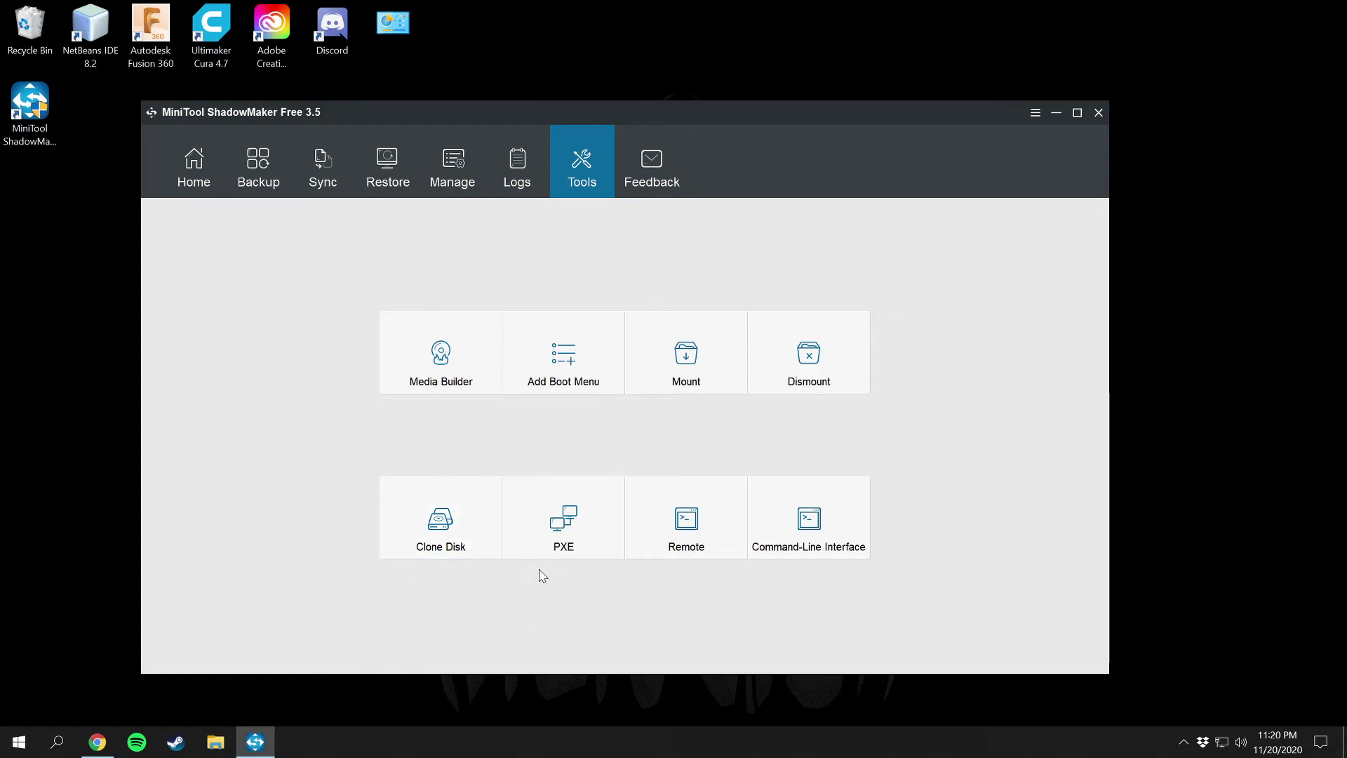
left_click(582, 531)
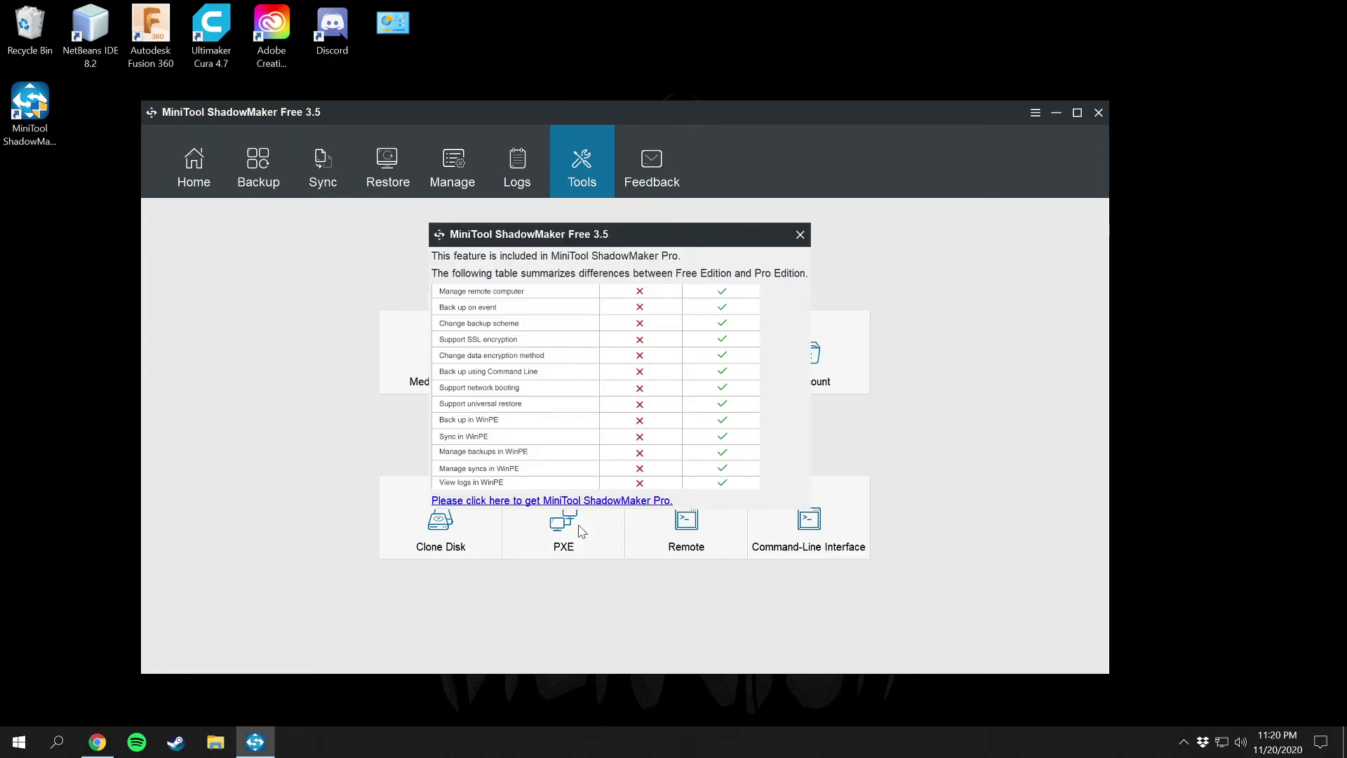
left_click(800, 235)
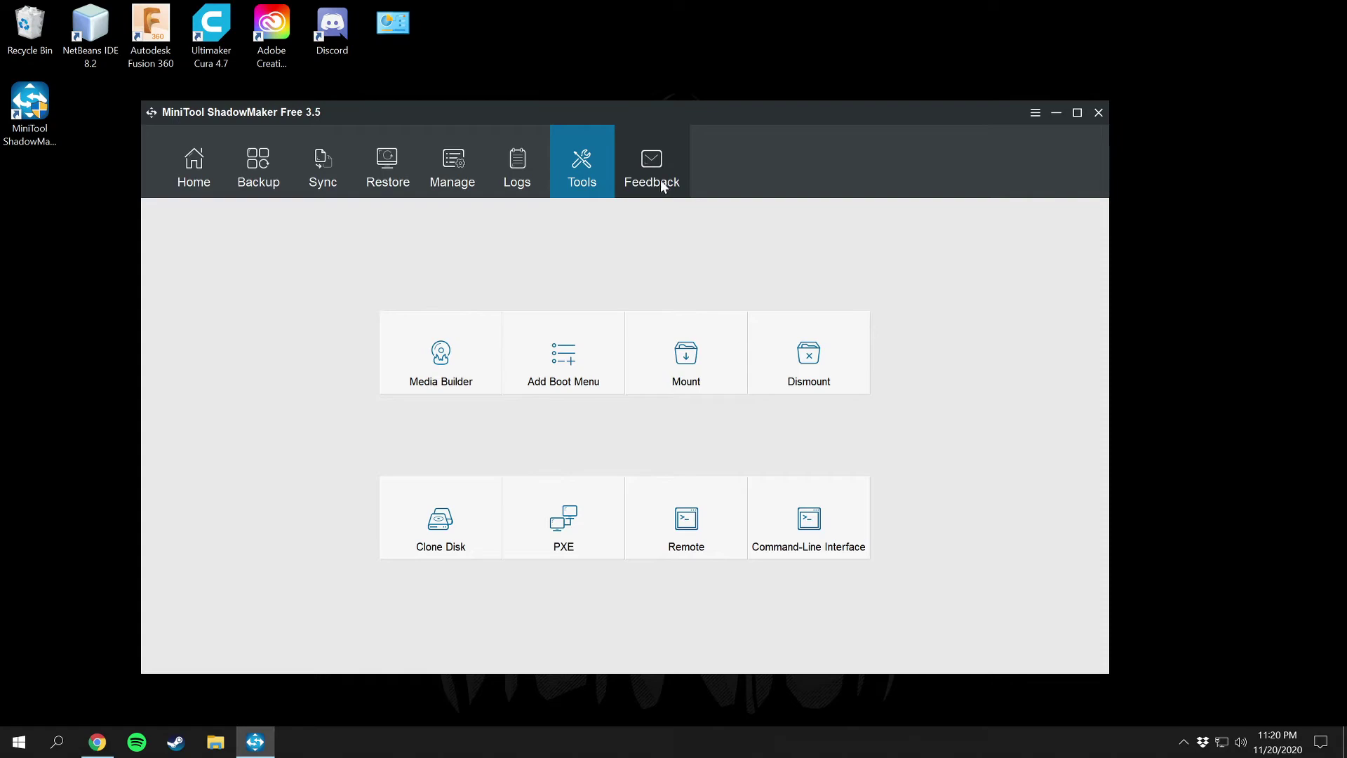
Step: Revisit the Manage and Restore pages for the drive image, and view the Sync source and destination folder settings
left_click(460, 181)
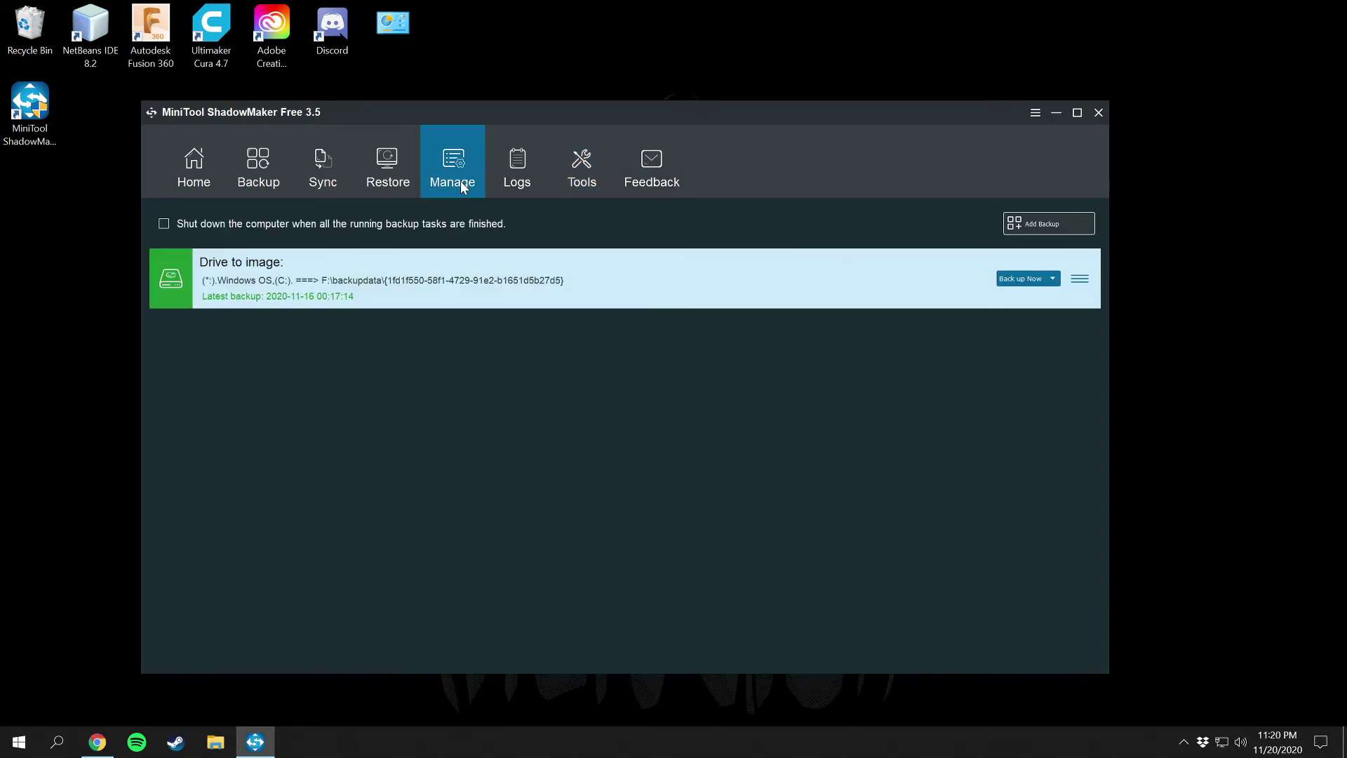
left_click(390, 191)
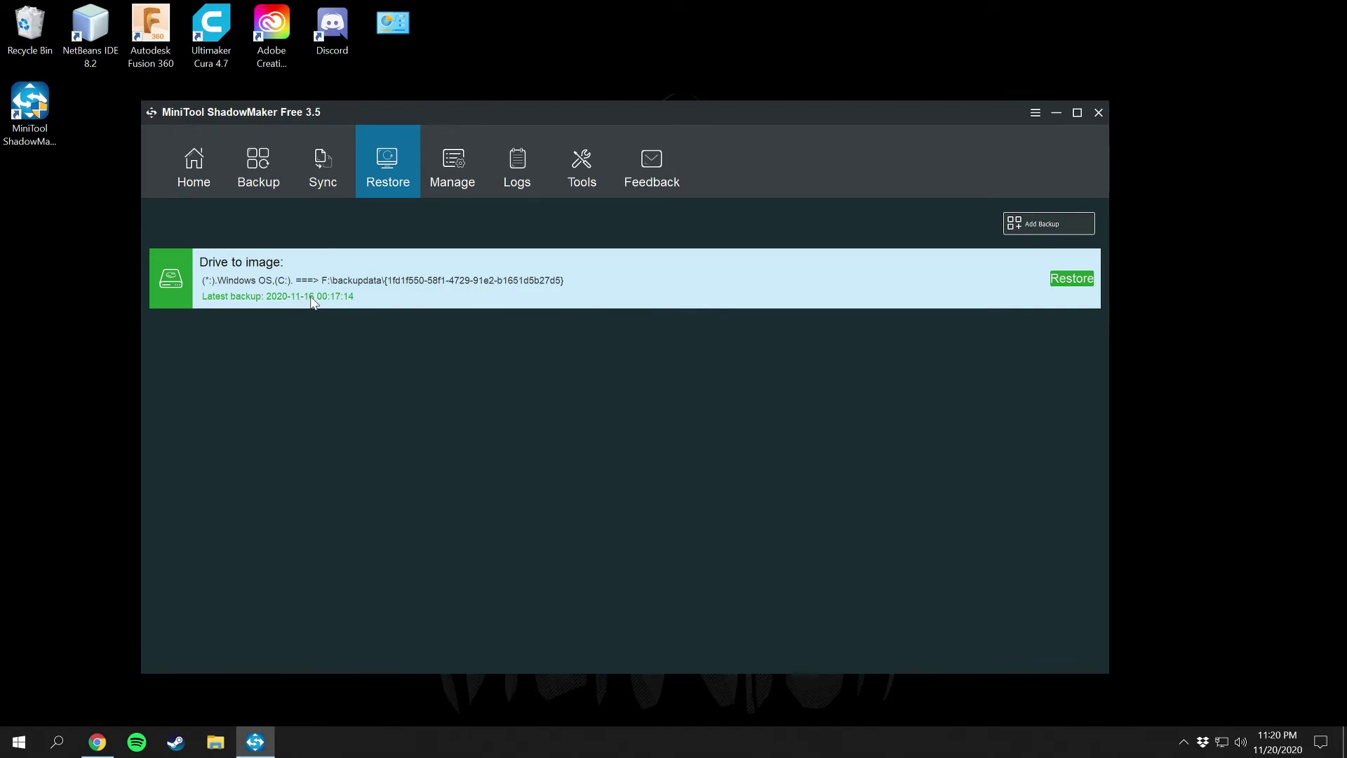
left_click(332, 186)
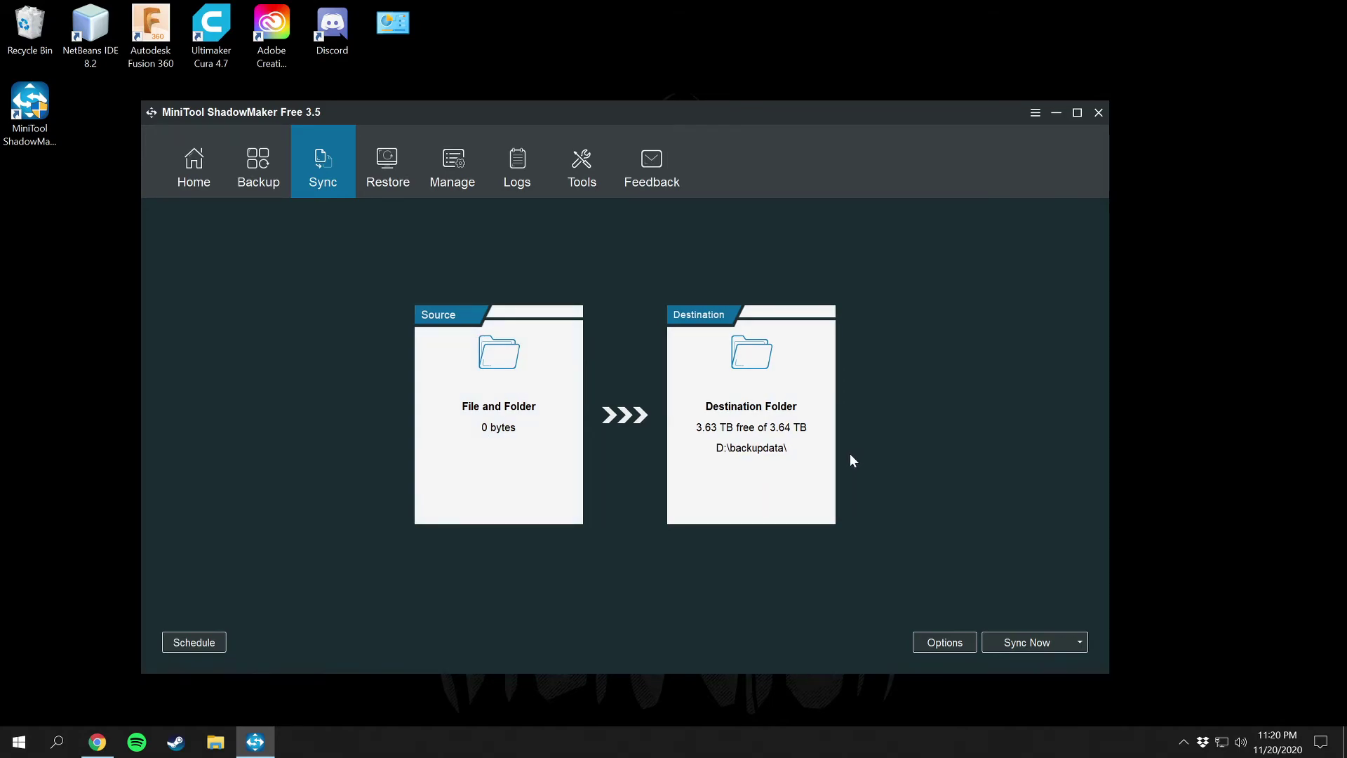
Step: Open the drive image options from the Backup page and review the File Size, Compression, Comment and Email settings
left_click(264, 179)
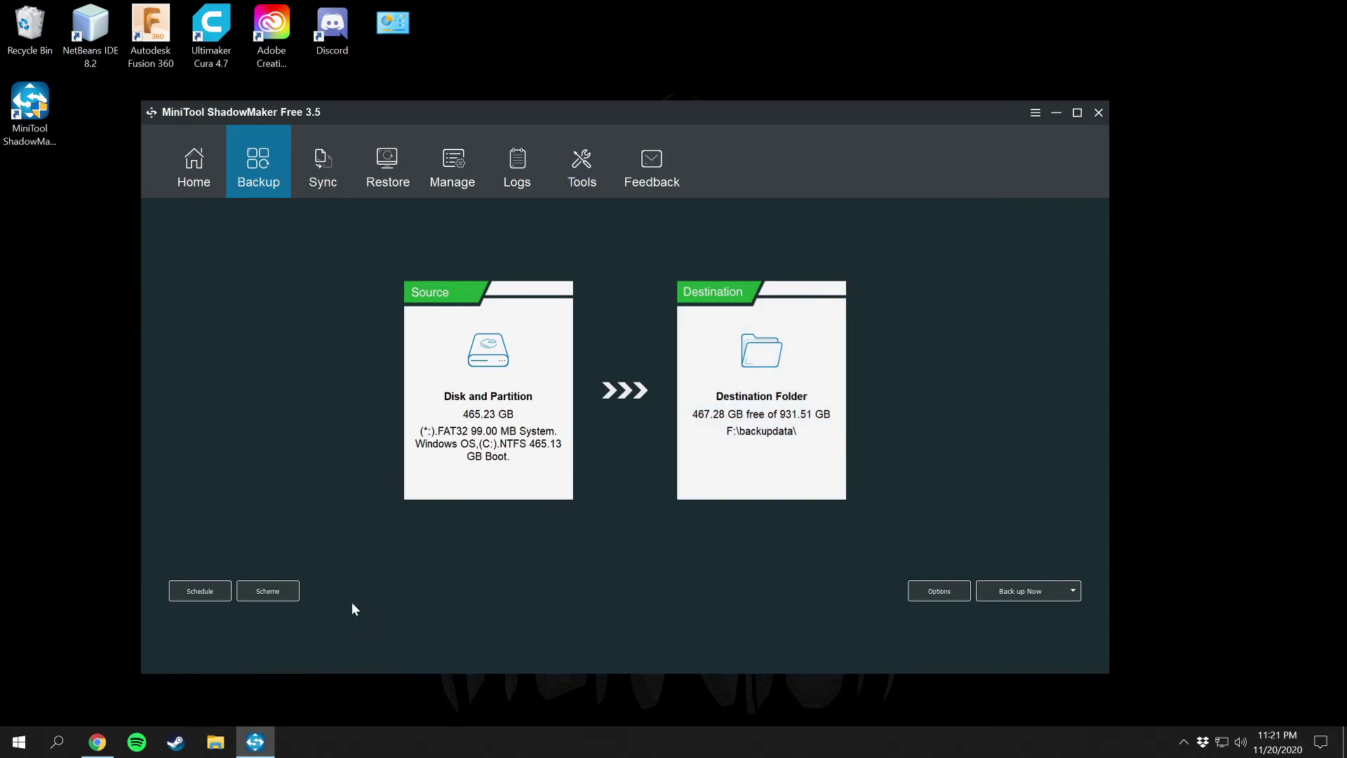
left_click(943, 591)
left_click(510, 247)
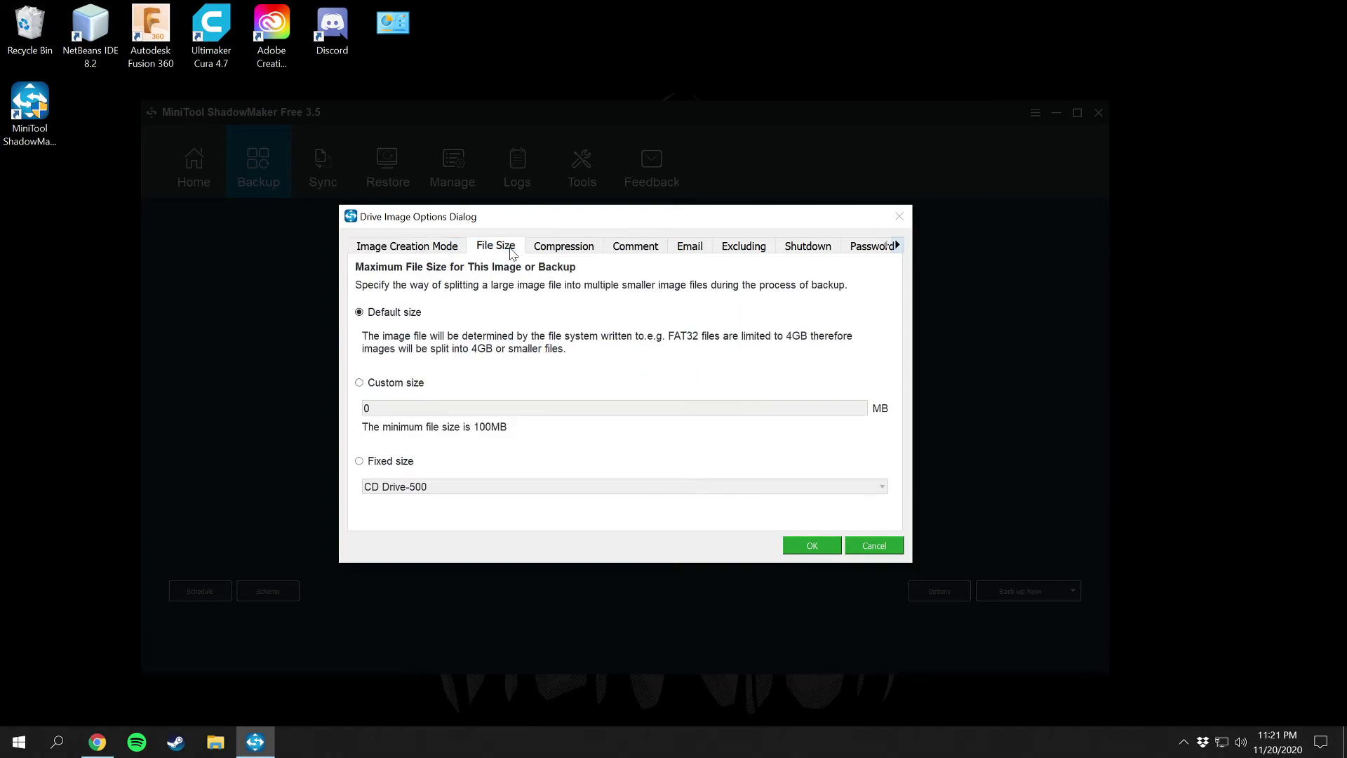
left_click(574, 252)
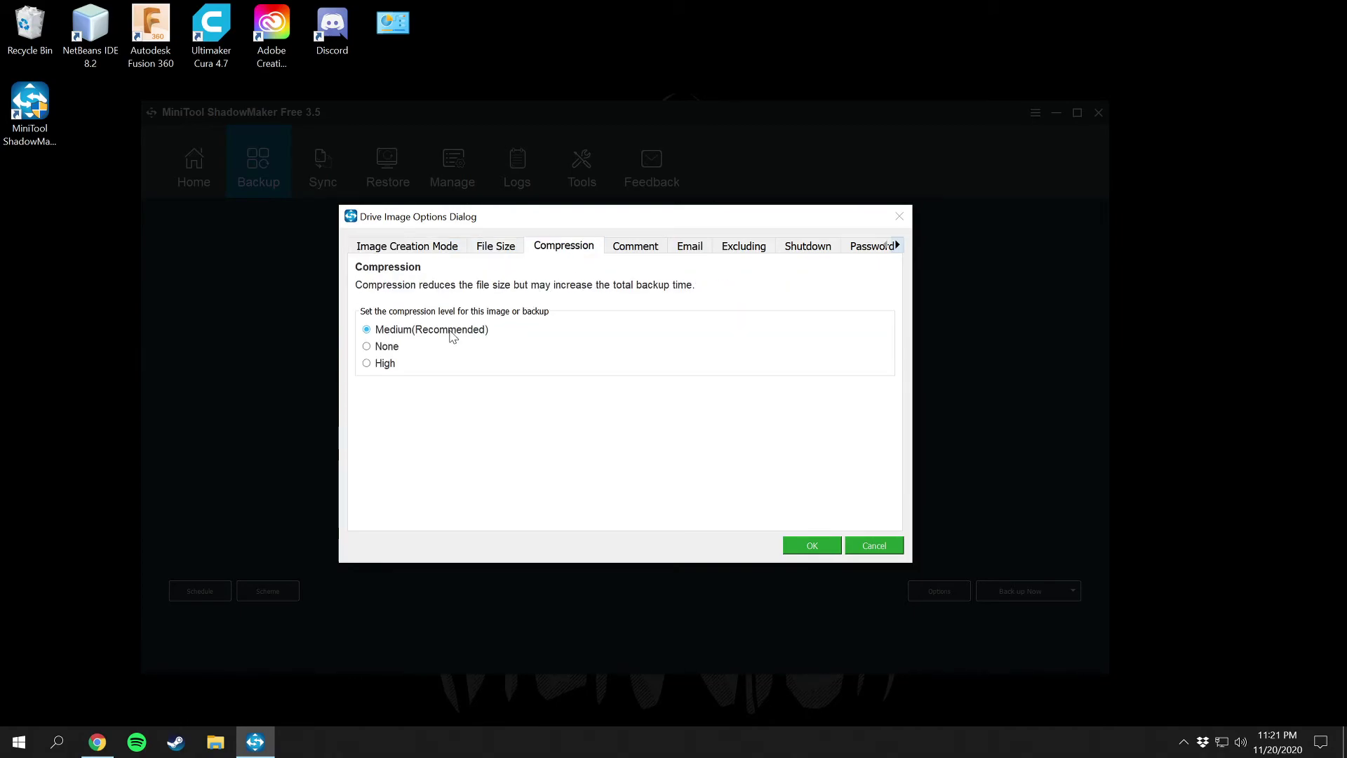
left_click(651, 252)
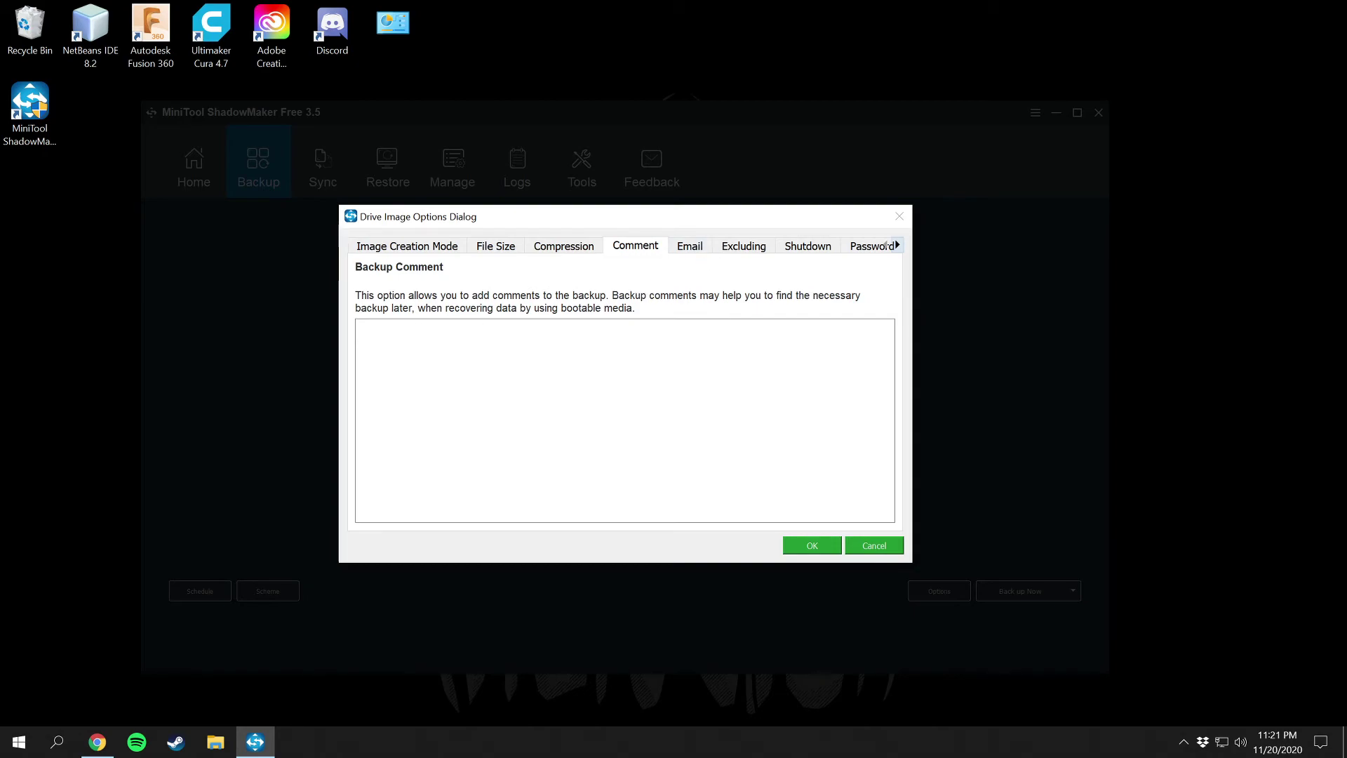
left_click(696, 251)
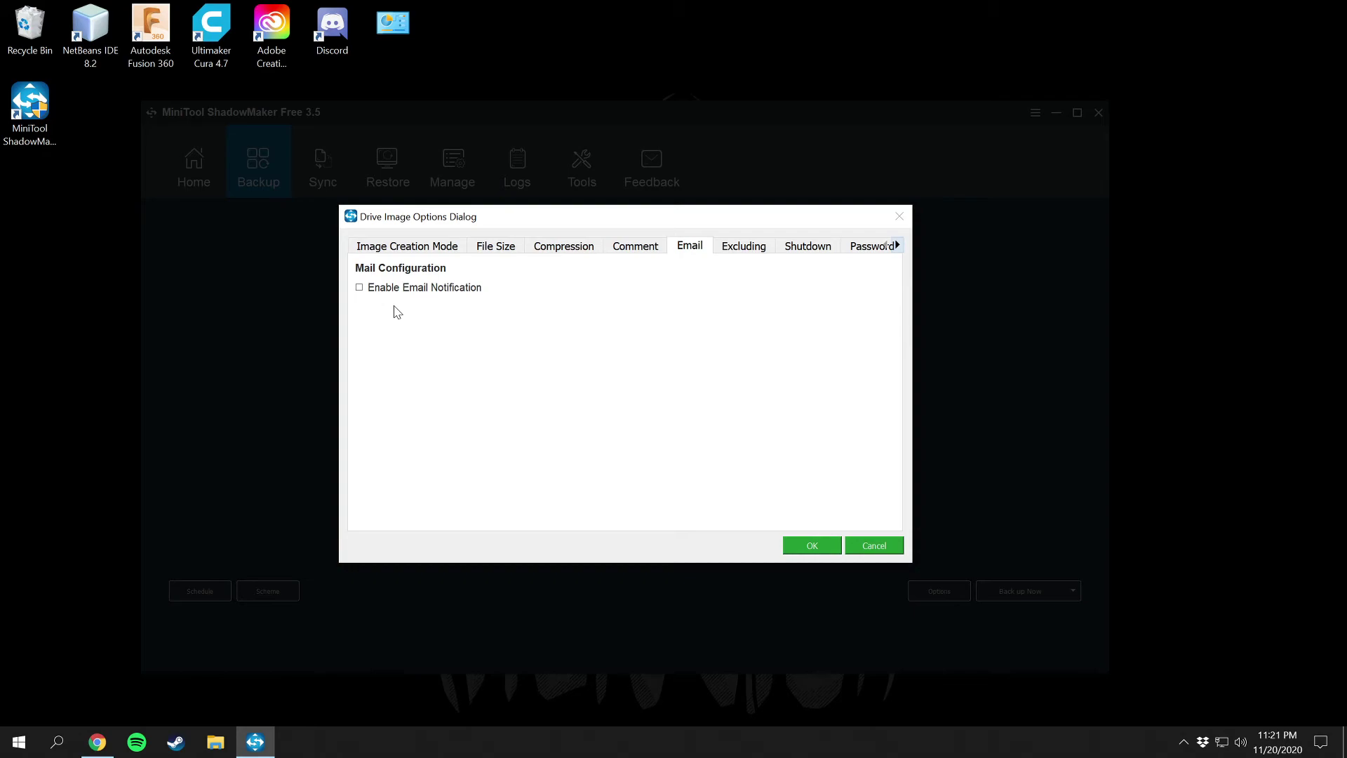
Step: Review the Excluding, Shutdown, Password and Verify settings in the drive image options
left_click(752, 250)
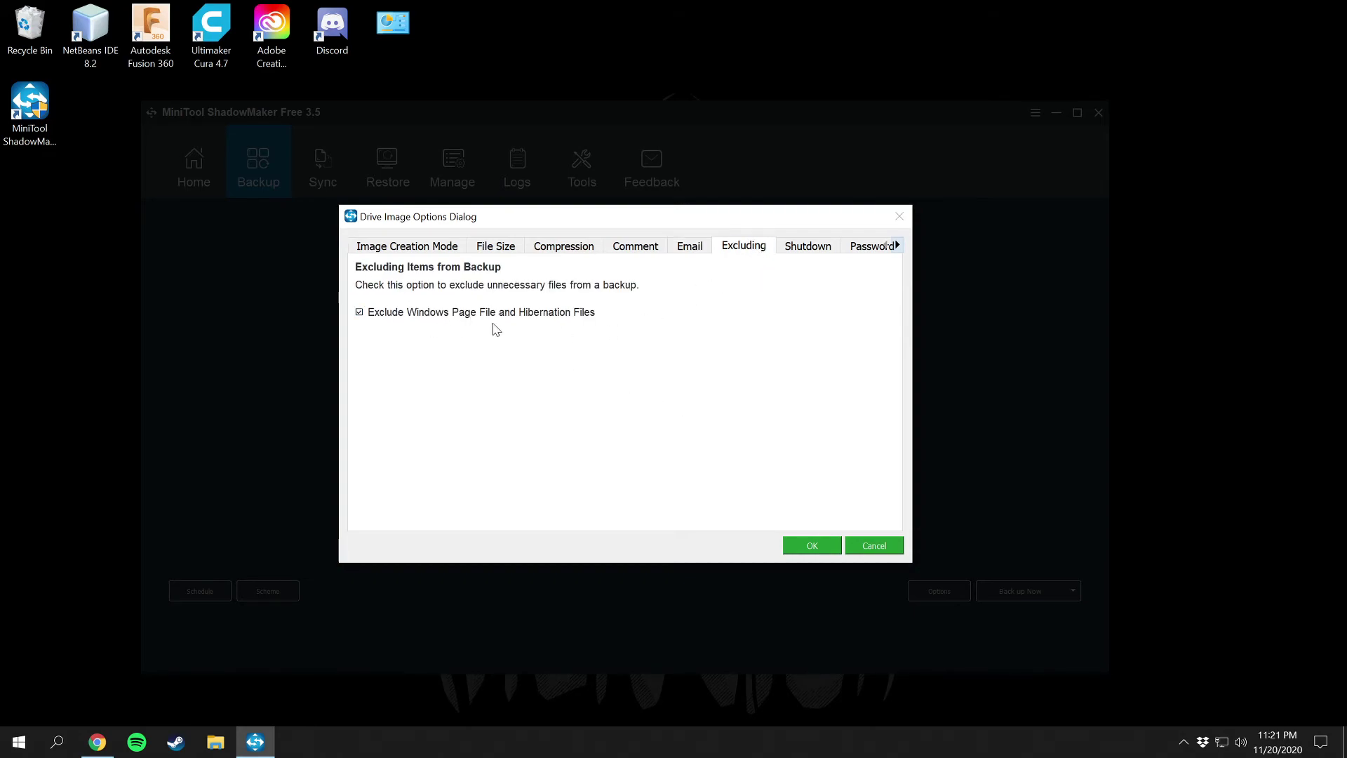
left_click(828, 250)
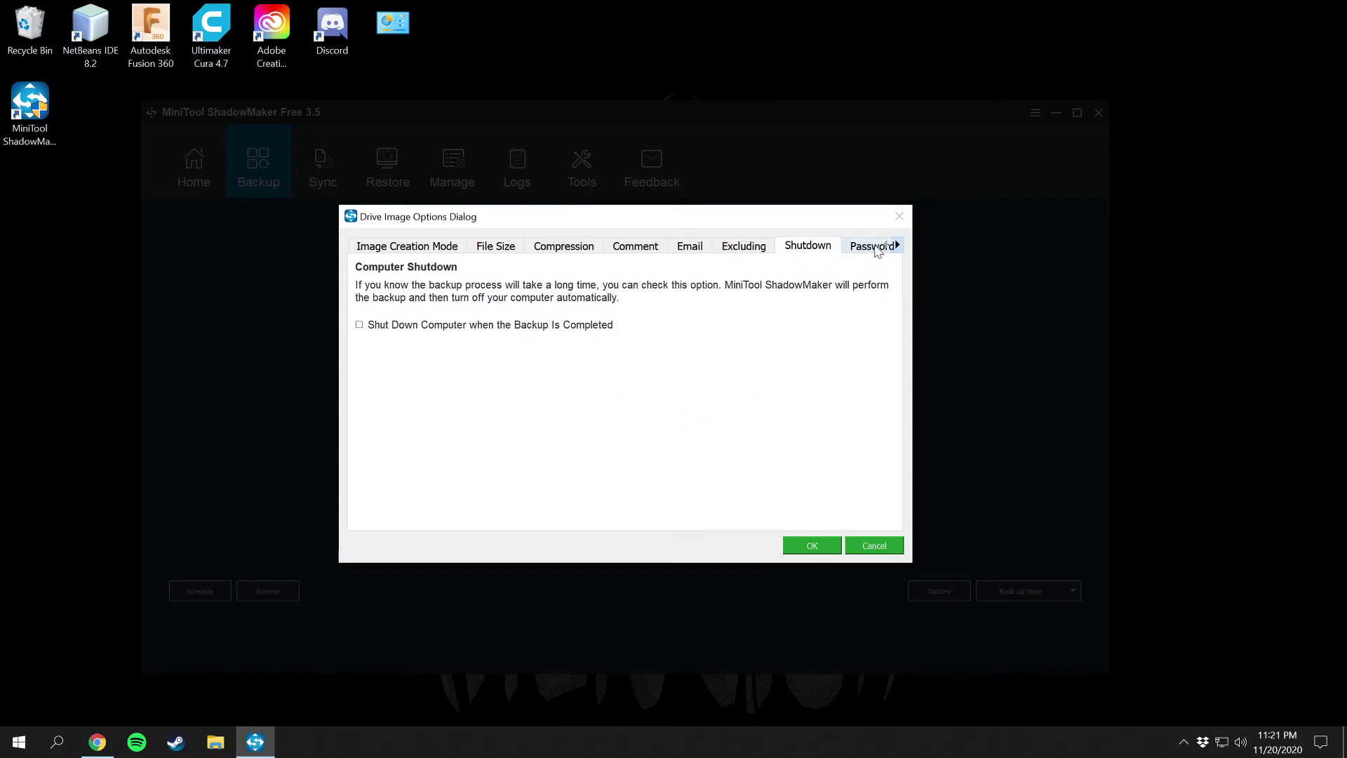
left_click(874, 247)
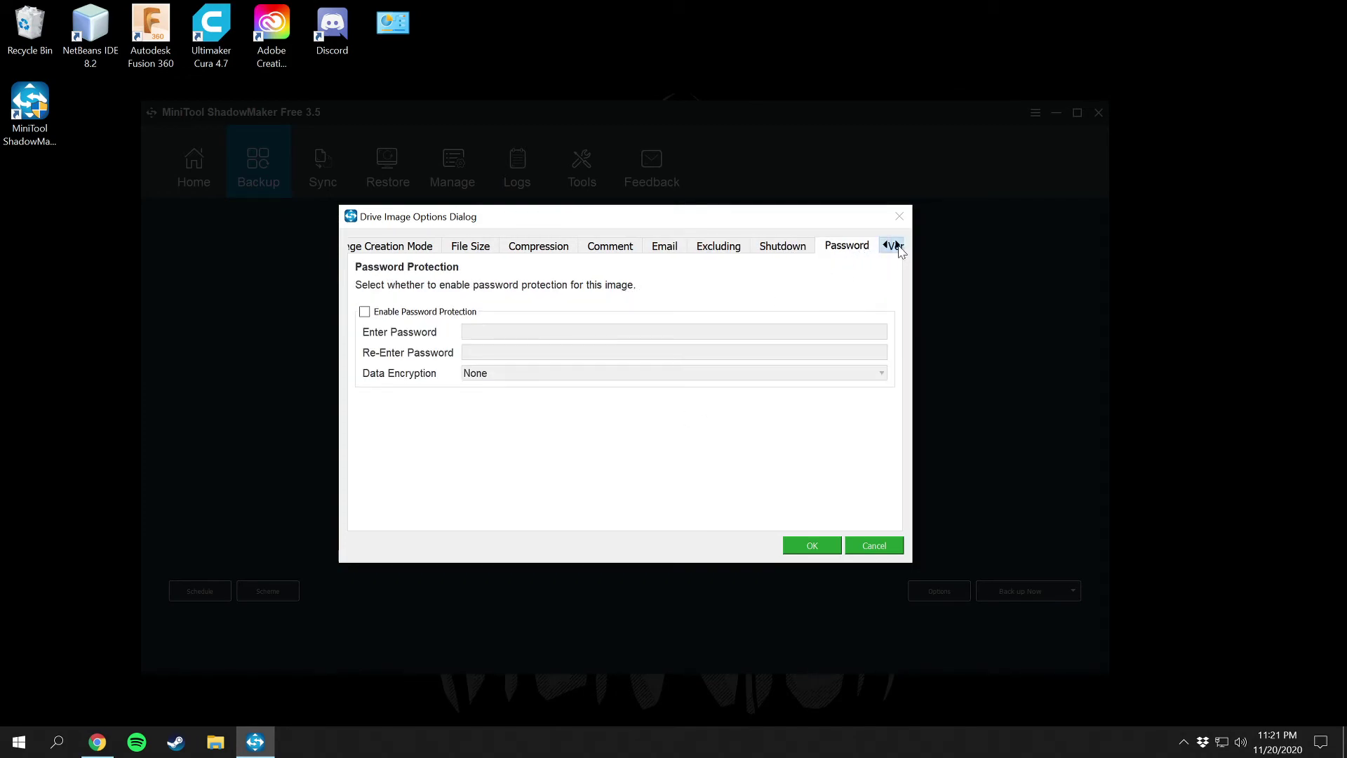
left_click(898, 246)
left_click(862, 248)
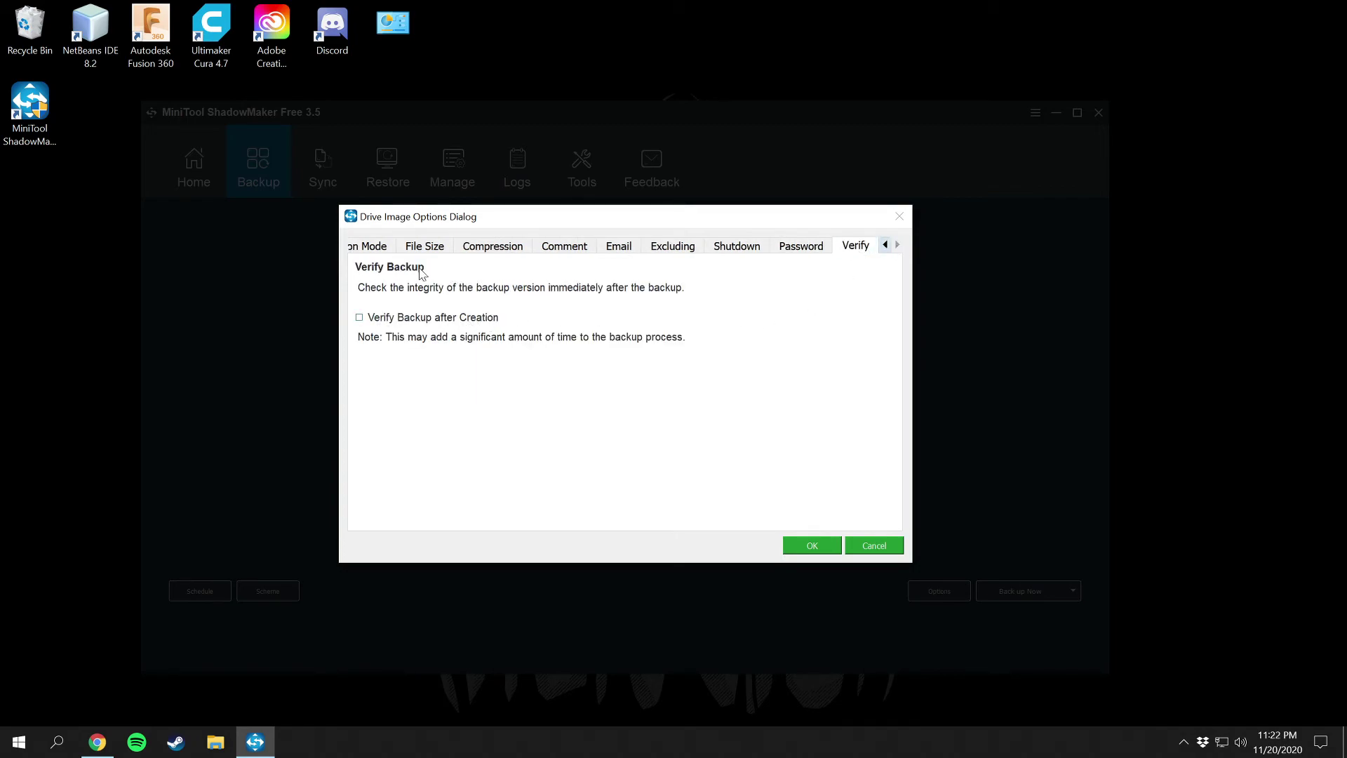
left_click(885, 245)
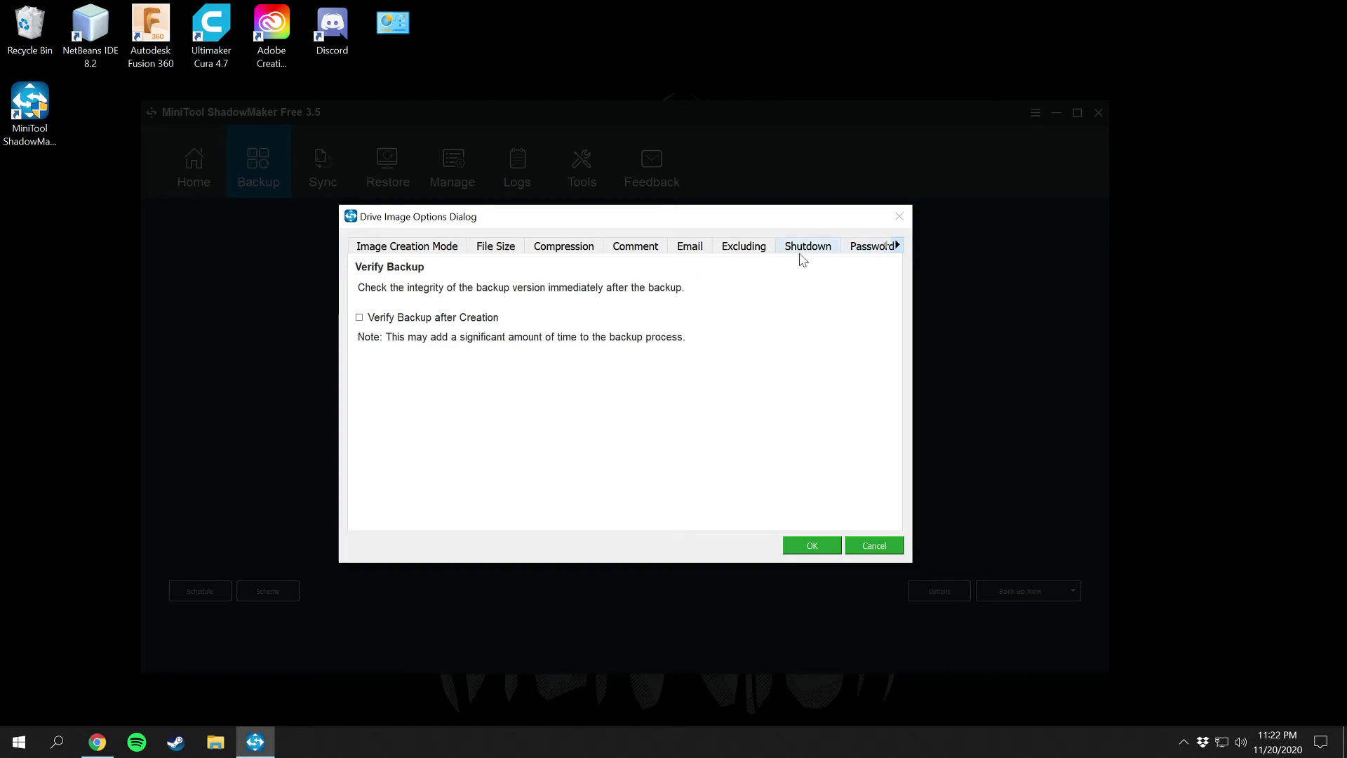
Step: Review the Image Creation Mode settings, discard the drive image options dialog and return to the Home page
left_click(410, 250)
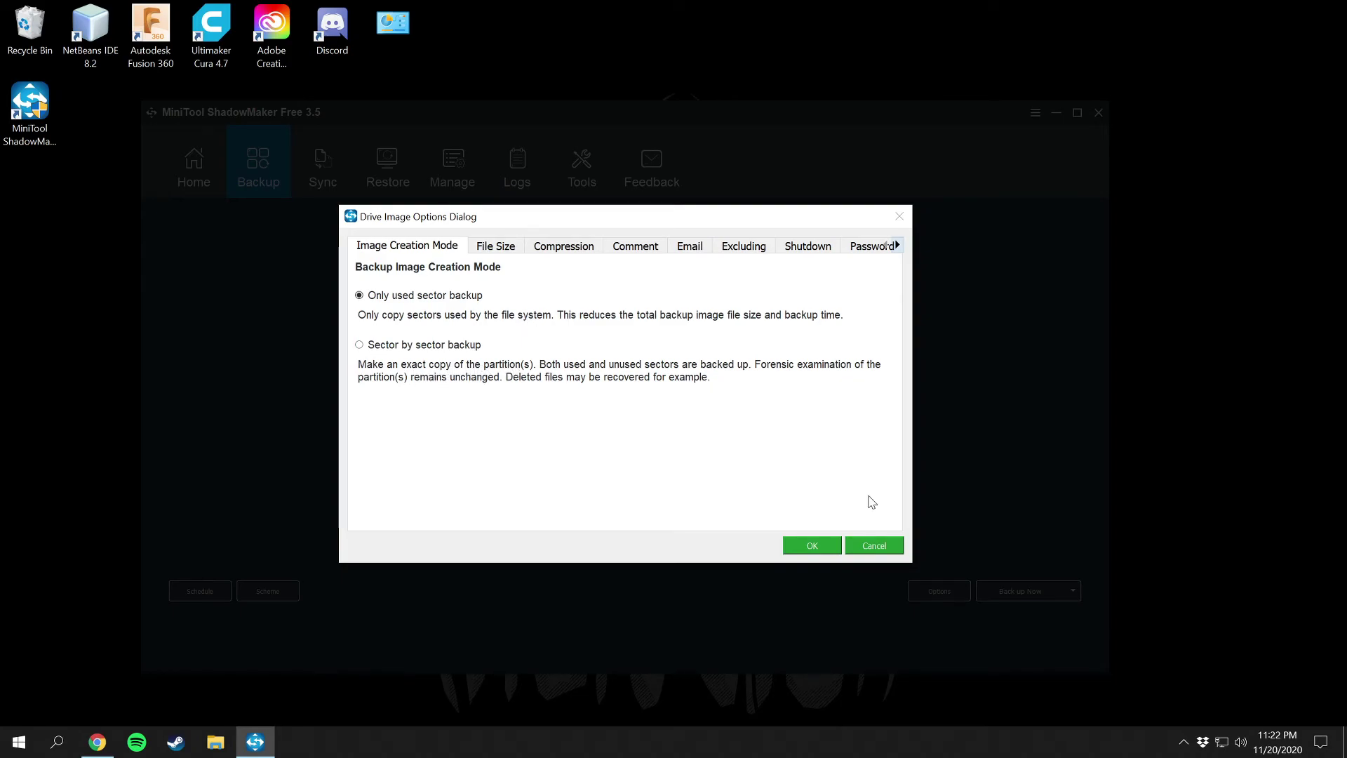
left_click(874, 545)
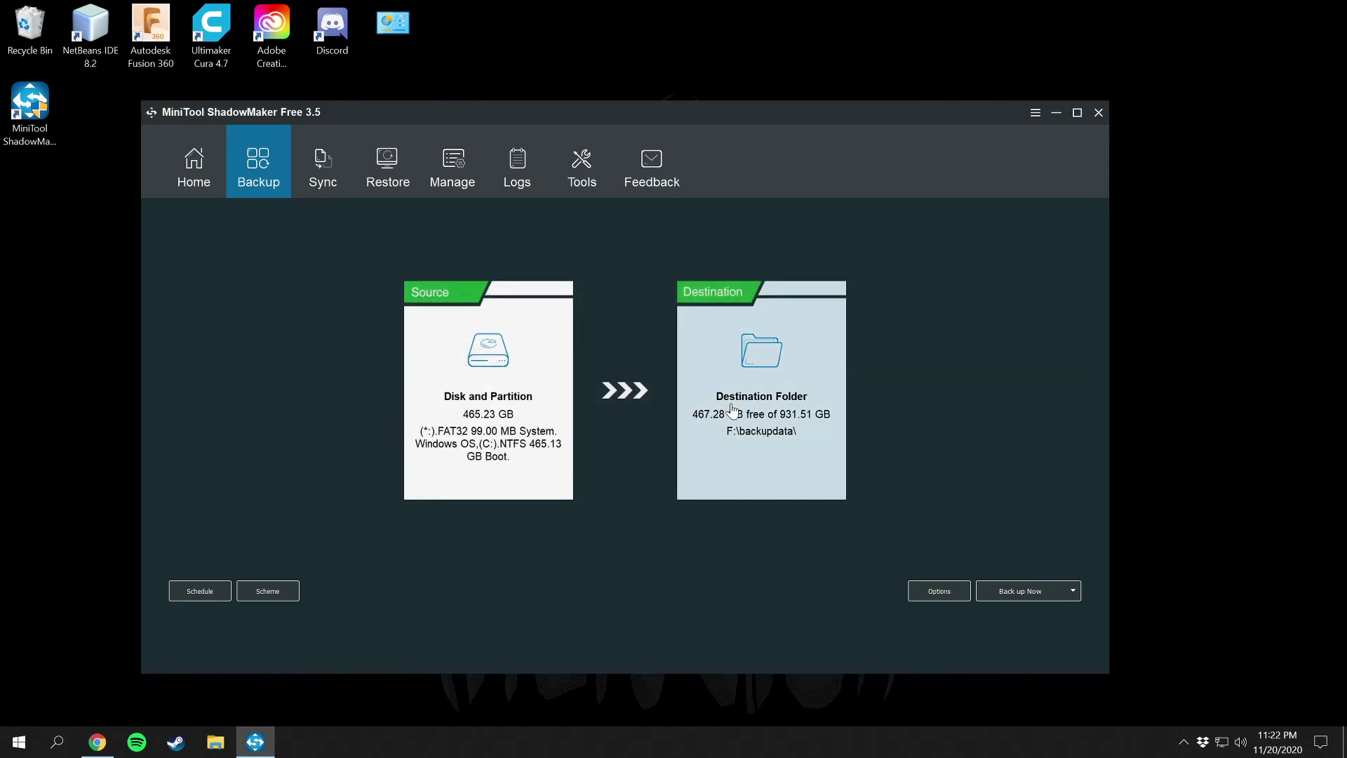
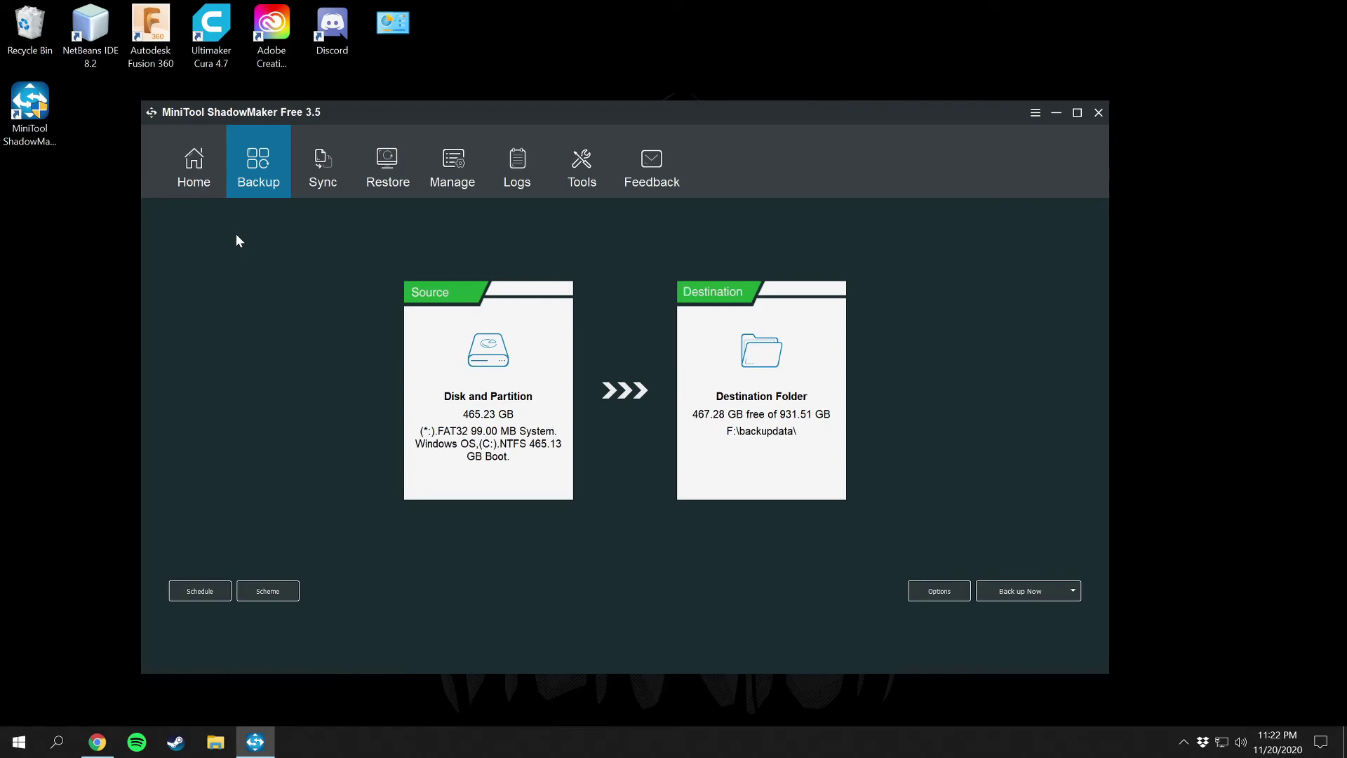
left_click(200, 188)
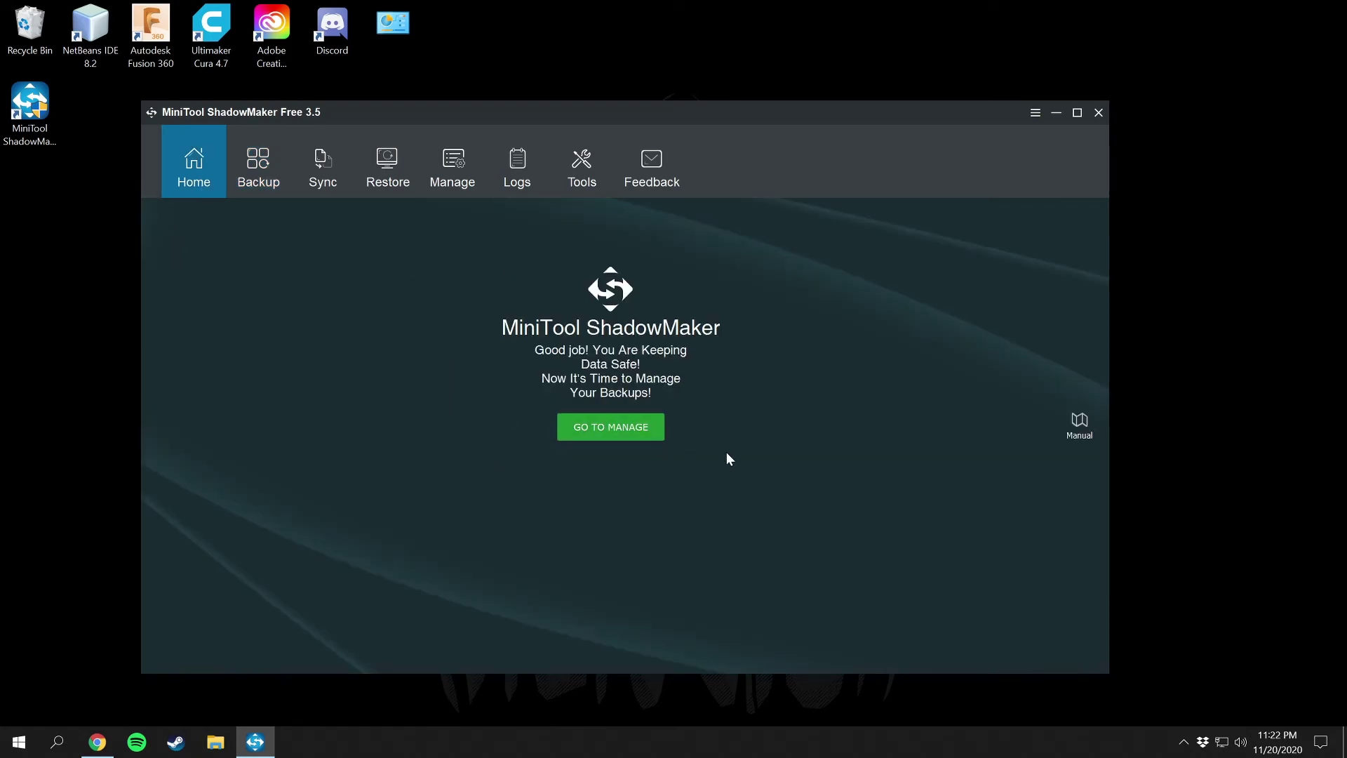
Step: Open the online ShadowMaker user manual, accept the cookie notice, and look through its Home article and topic list
left_click(1085, 422)
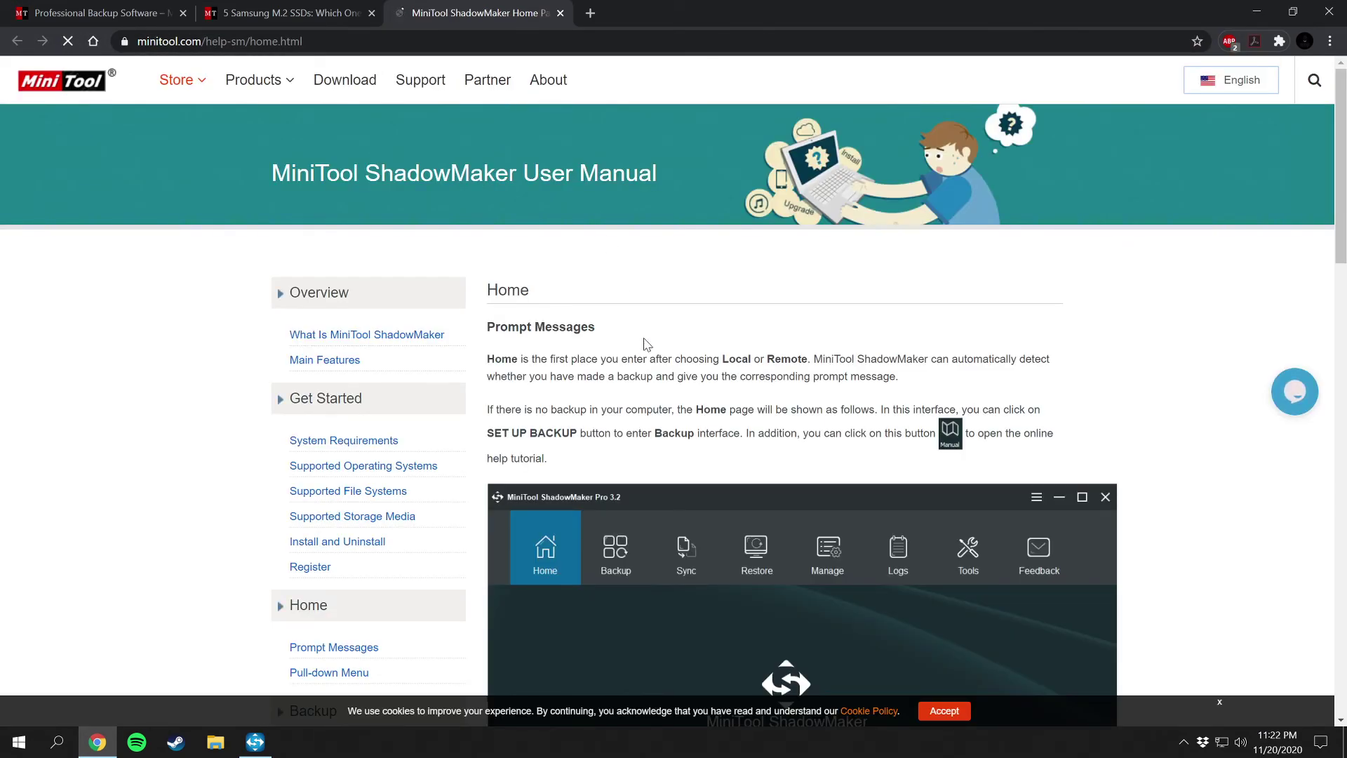
scroll(1180, 450, "down", 2)
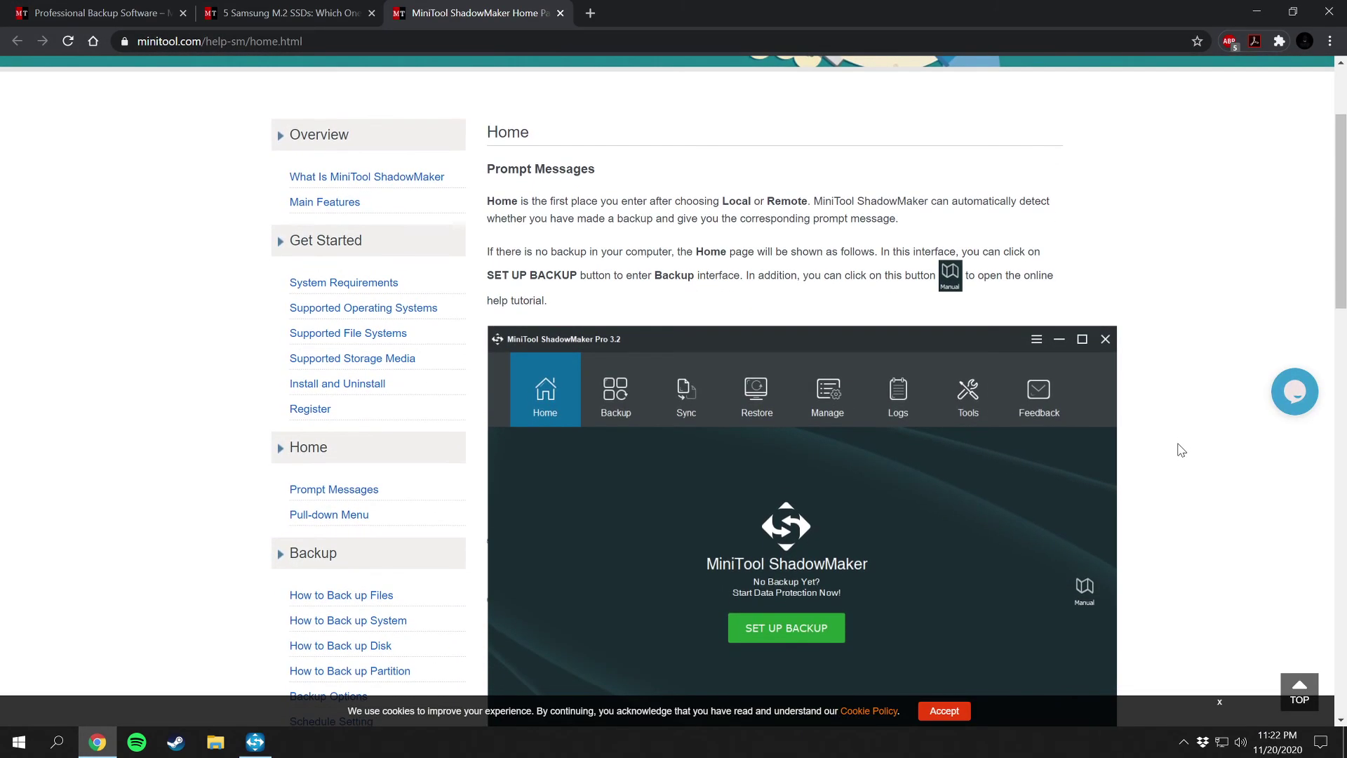
scroll(1180, 450, "down", 10)
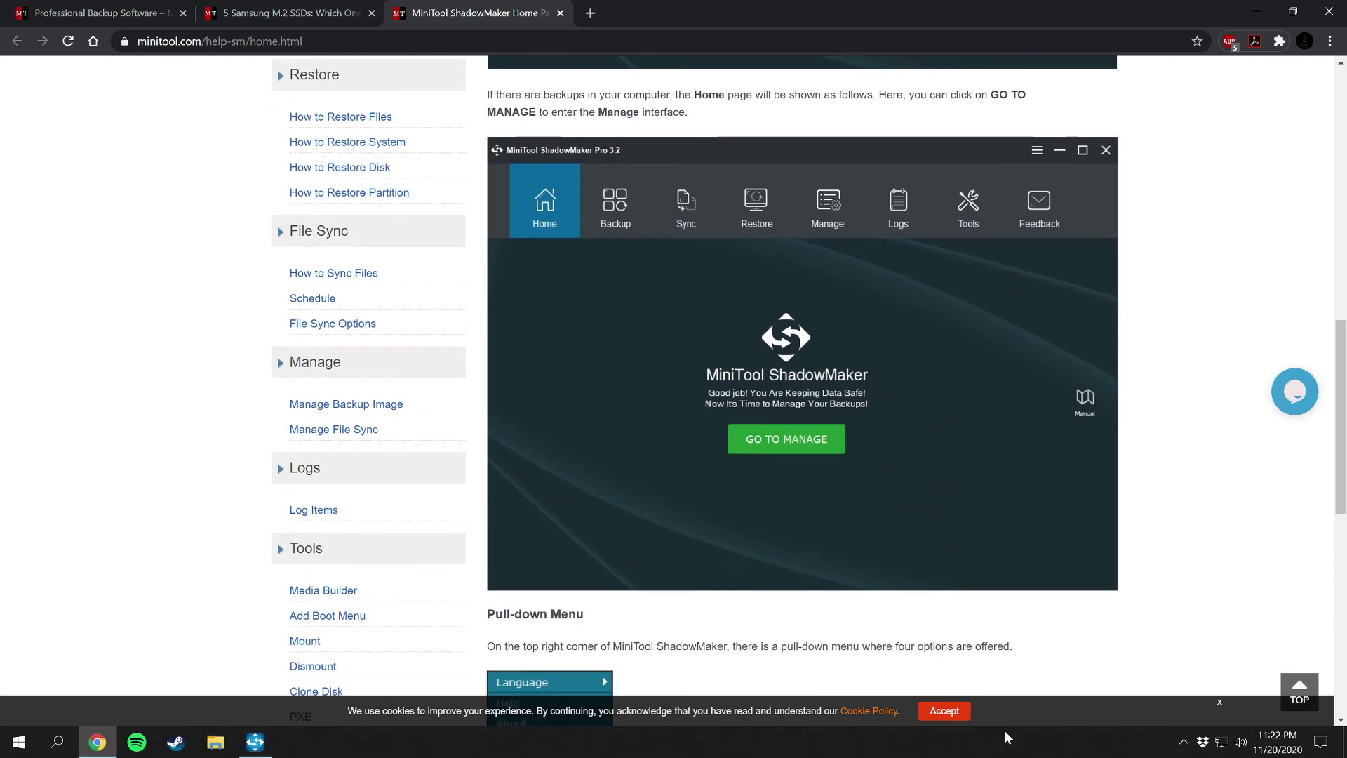
left_click(943, 712)
scroll(1178, 508, "down", 5)
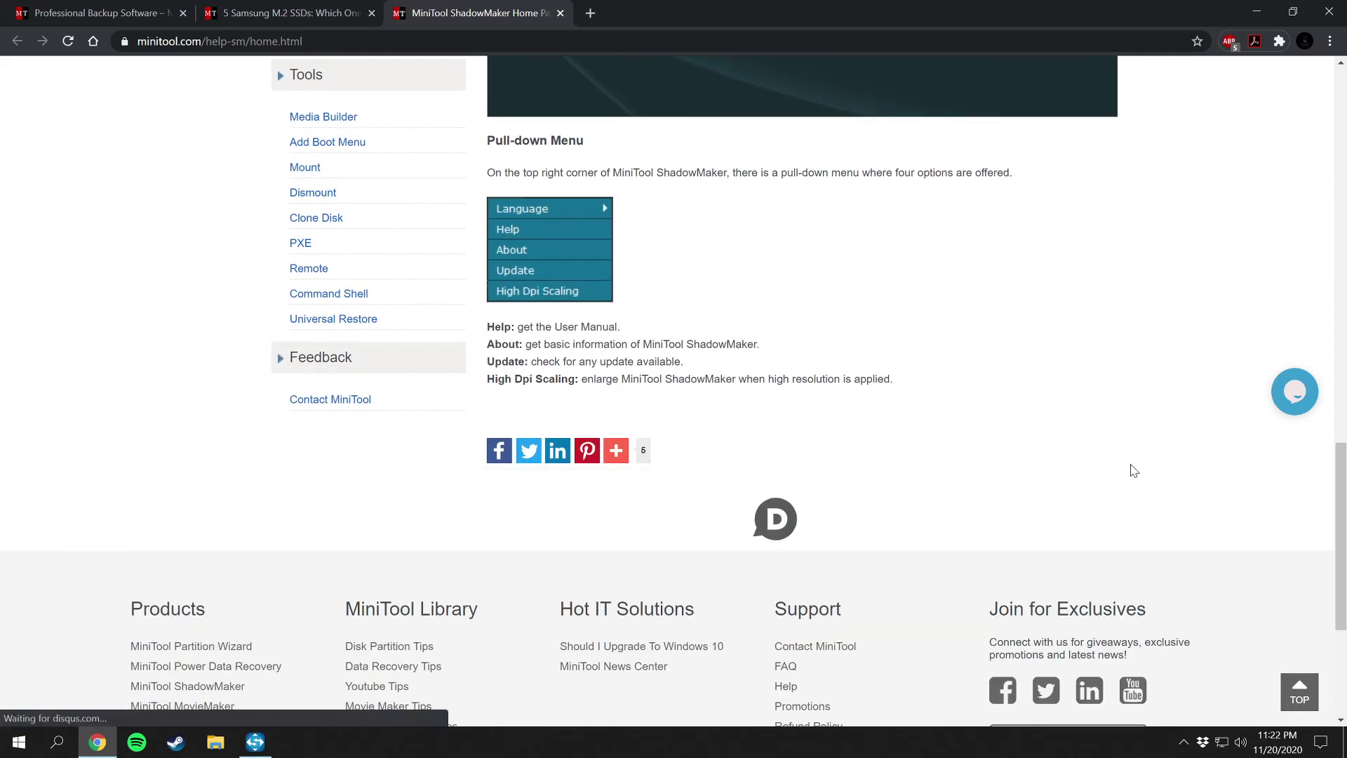
scroll(1127, 465, "up", 17)
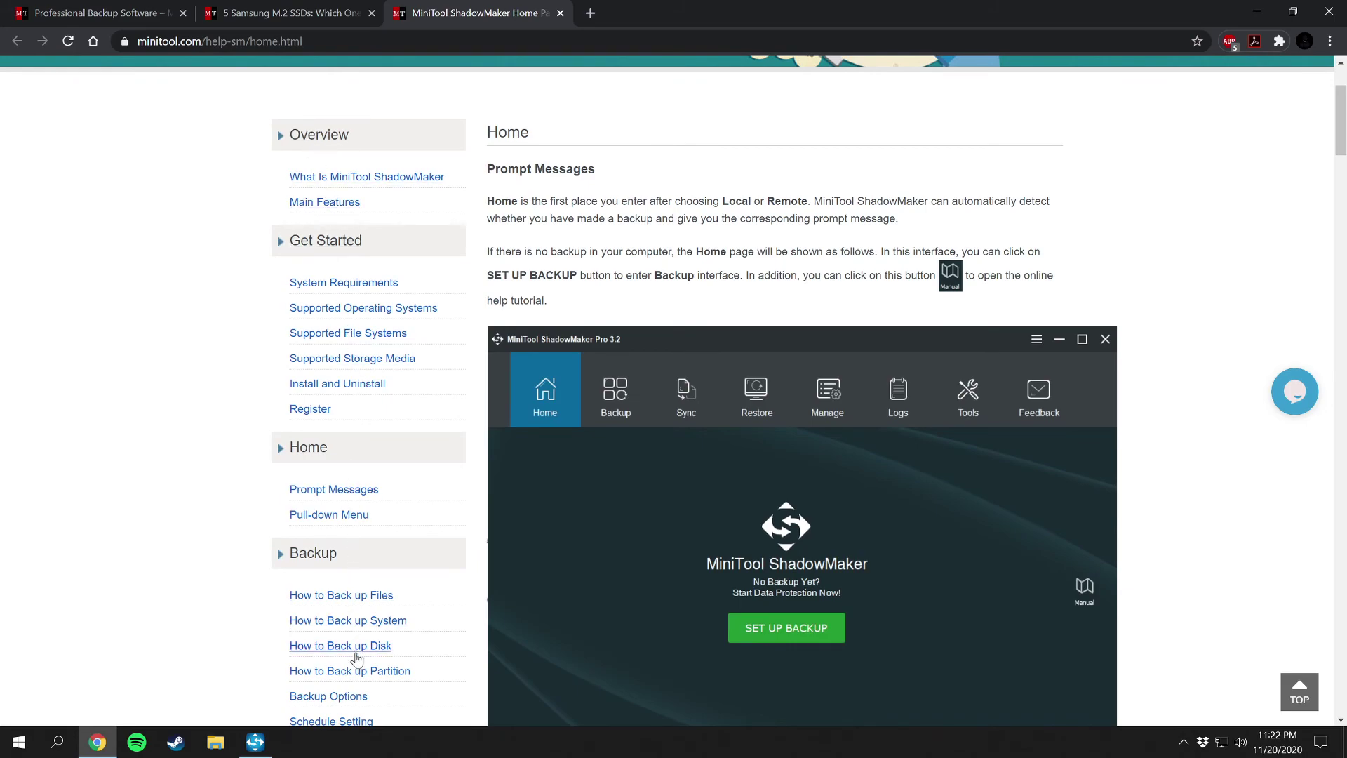
Step: Close the user manual and Samsung M.2 SSD article pages, and minimize the browser to return to MiniTool ShadowMaker
left_click(560, 12)
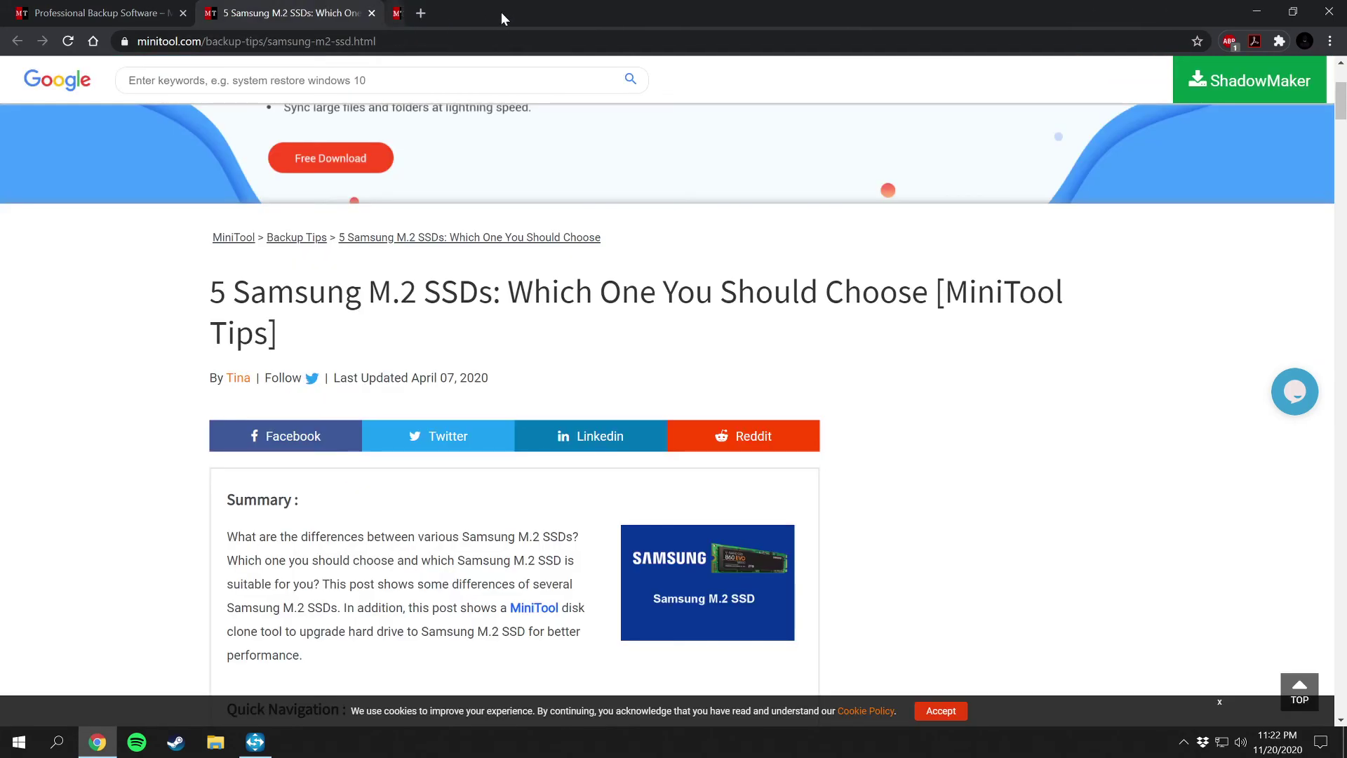
left_click(371, 13)
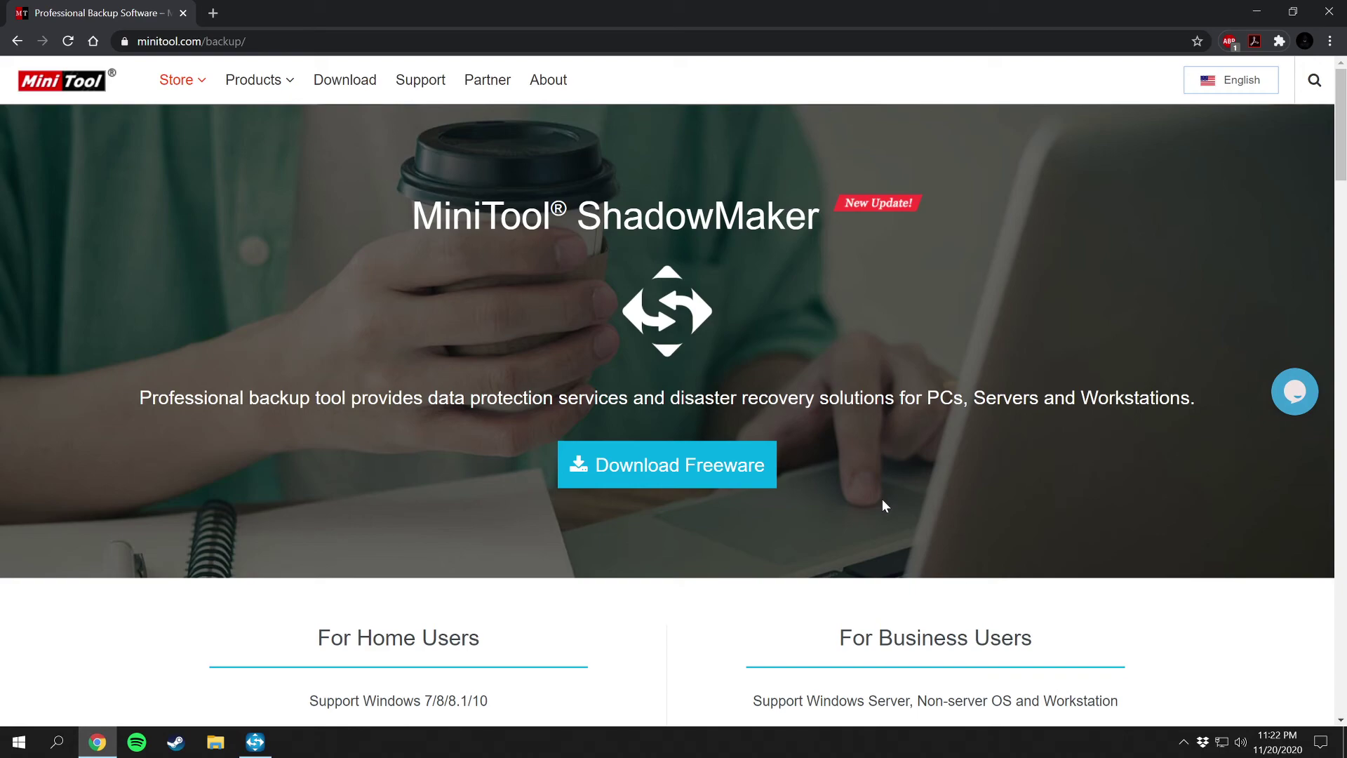
left_click(1261, 14)
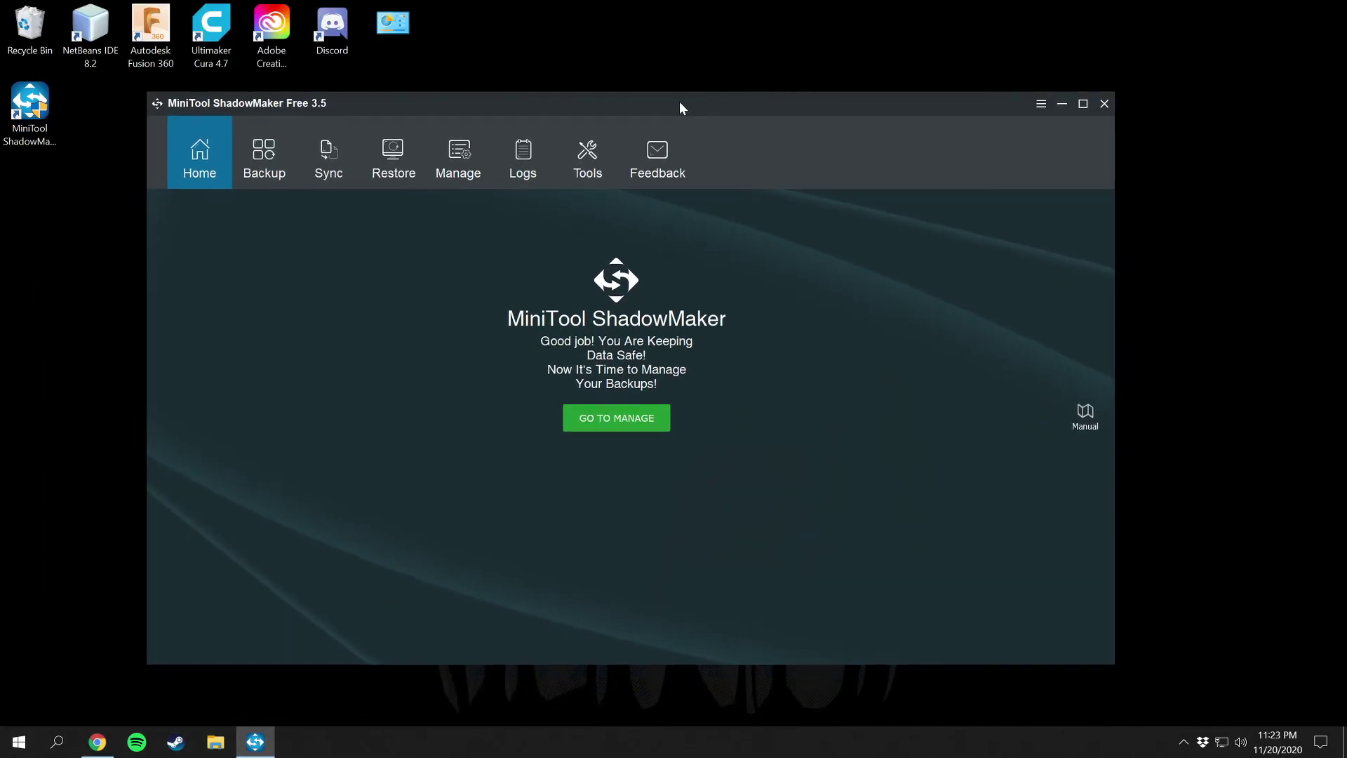